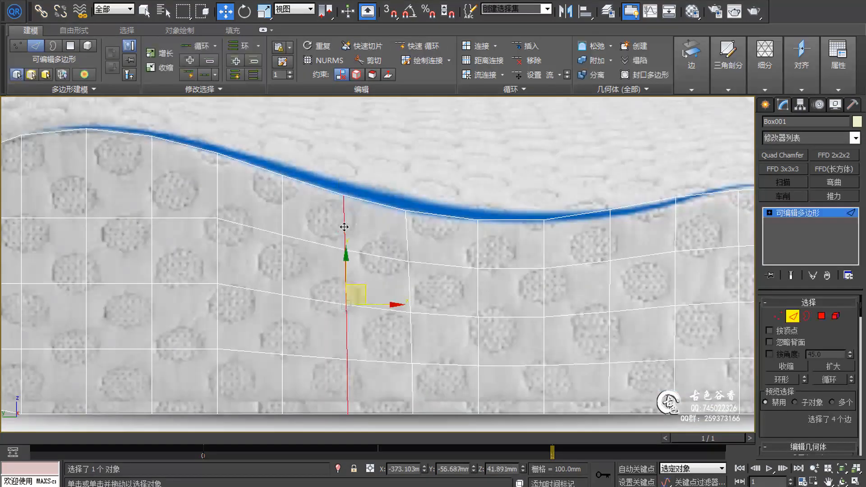
Adjust the corner vertex and connect edges at the upper right corner of the pillow's side mesh.
key(1)
key(w)
click(520, 205)
scroll(481, 248, down, 1)
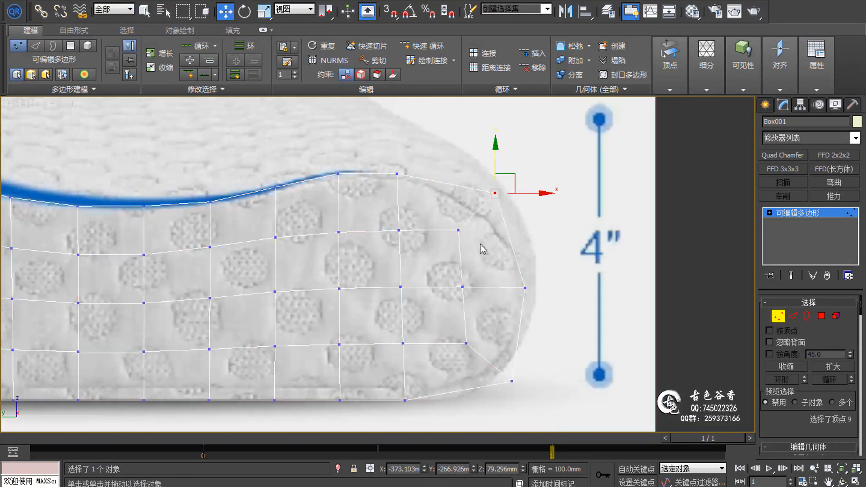
scroll(481, 257, up, 3)
key(2)
key(ctrl+shift+e)
key(1)
Move the vertices at the upper right end of the side mesh to round the corner along the reference outline.
middle_drag(497, 245, 491, 235)
drag(533, 217, 528, 227)
drag(449, 253, 446, 257)
drag(490, 174, 485, 180)
click(429, 147)
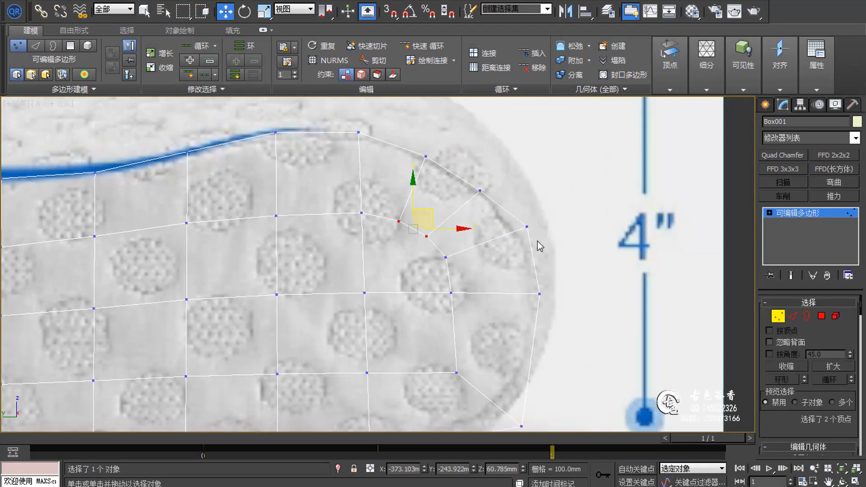
Connect edges at the lower right corner of the side mesh and join the inner vertices with a diagonal edge.
middle_drag(538, 241, 527, 149)
key(2)
ctrl+click(412, 283)
key(ctrl+shift+e)
key(1)
scroll(486, 181, up, 2)
middle_drag(497, 203, 557, 296)
key(ctrl+shift+e)
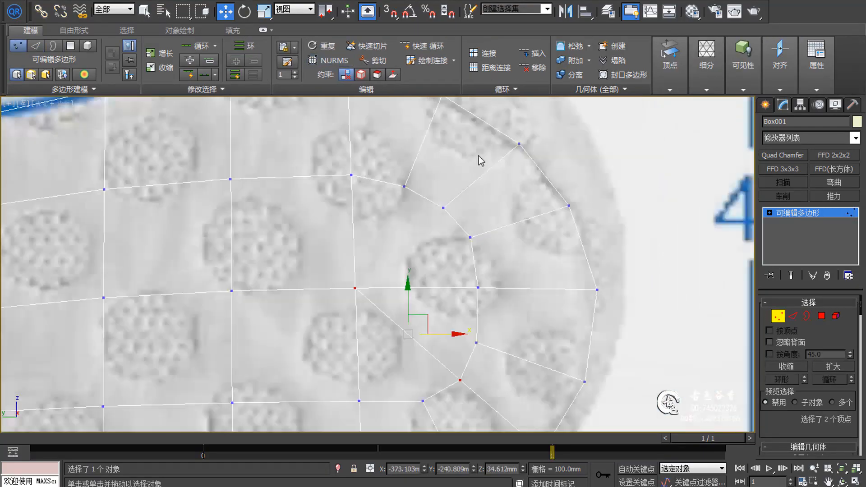
Connect edges around the left end of the side mesh and link its inner corner vertices diagonally.
scroll(478, 156, down, 3)
middle_drag(226, 203, 519, 235)
key(2)
key(ctrl+shift+e)
key(1)
middle_drag(418, 325, 391, 229)
key(2)
key(ctrl+shift+e)
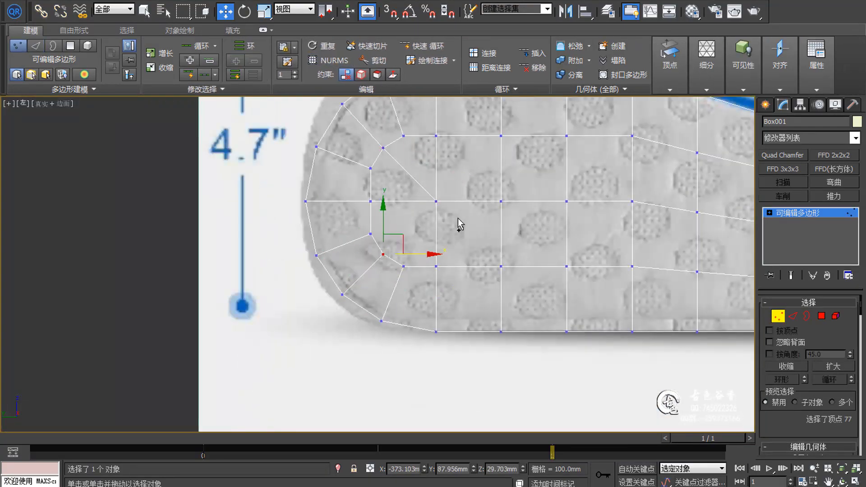
ctrl+click(437, 201)
key(ctrl+shift+e)
Select all polygons of the side mesh and inset them to leave a narrow border along the outline.
scroll(364, 230, up, 2)
key(2)
key(1)
scroll(406, 239, down, 7)
key(1)
middle_drag(320, 264, 377, 268)
key(q)
key(4)
key(ctrl+a)
drag(386, 288, 389, 271)
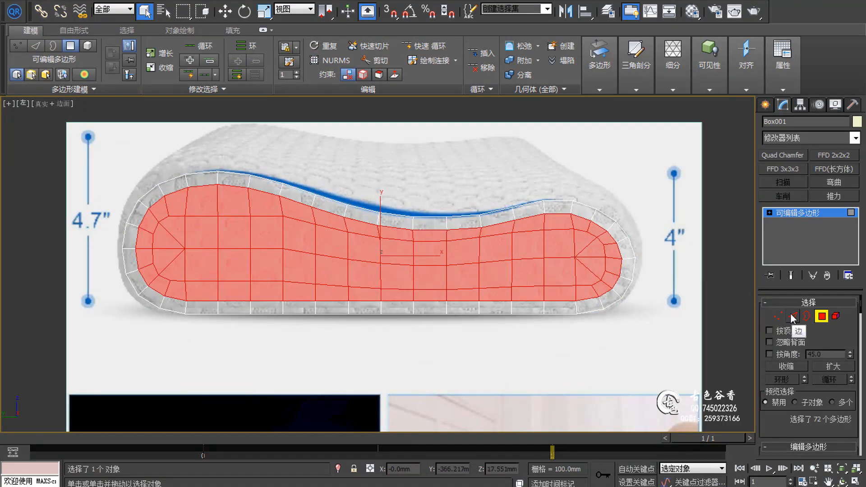
Convert the inner polygon selection to edges and shrink the edge selection.
click(795, 316)
click(822, 317)
ctrl+click(794, 316)
click(787, 367)
scroll(791, 394, down, 10)
click(804, 394)
scroll(596, 247, up, 2)
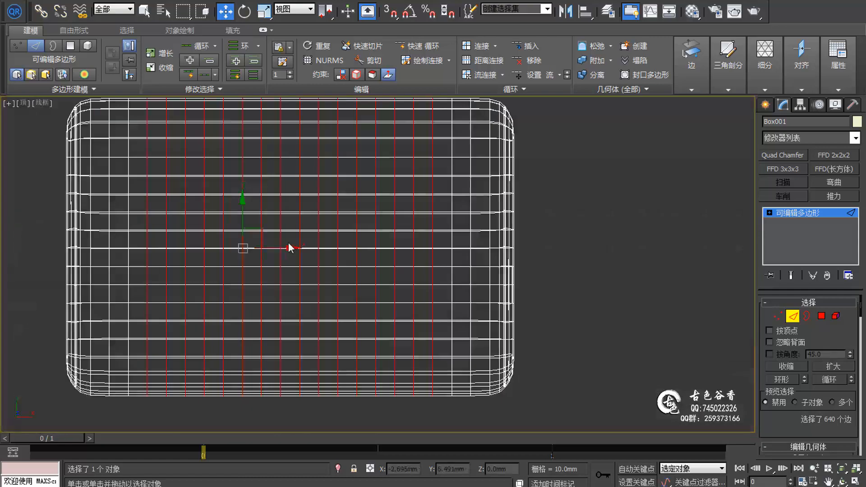
Name the pillow mesh copies, using 枕头透明层 for the transparent layer and 外壳 for the outer shell.
scroll(305, 409, down, 3)
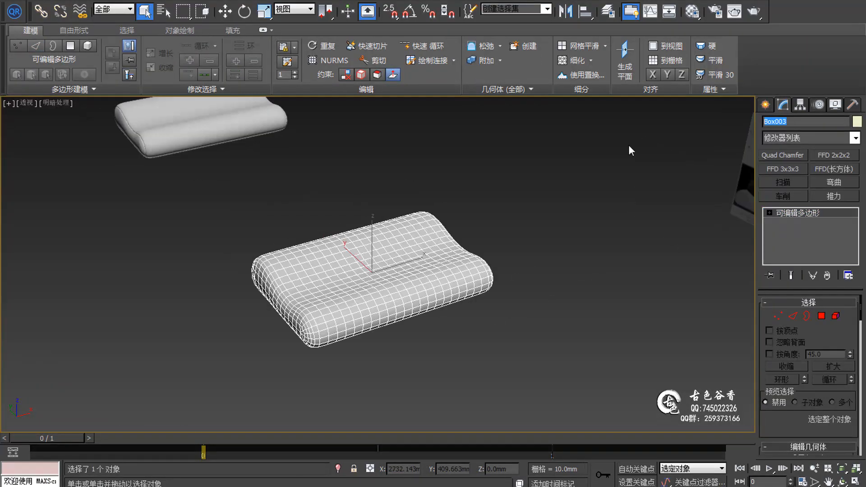
text(内e)
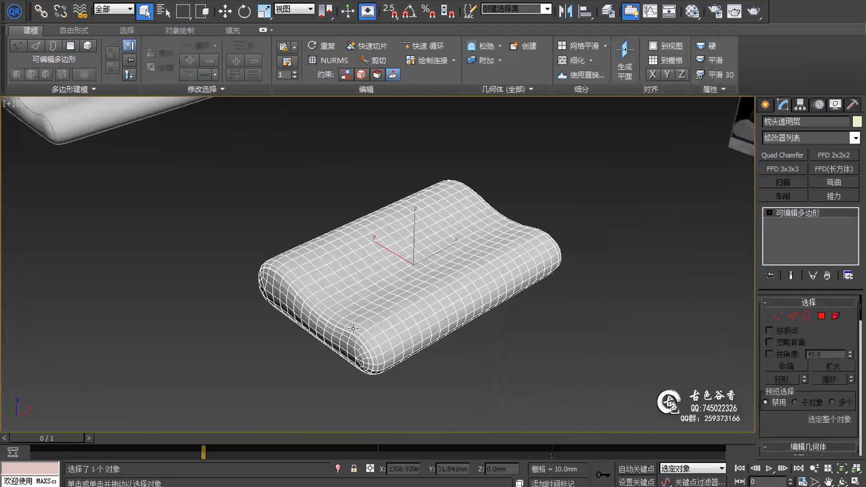
text(外壳)
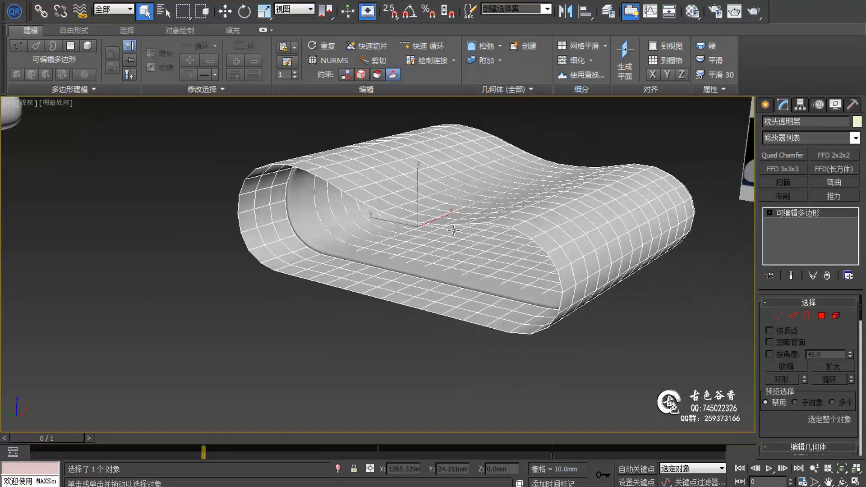
Apply a Push modifier to the open-ended pillow sleeve 枕头透明层.
click(834, 196)
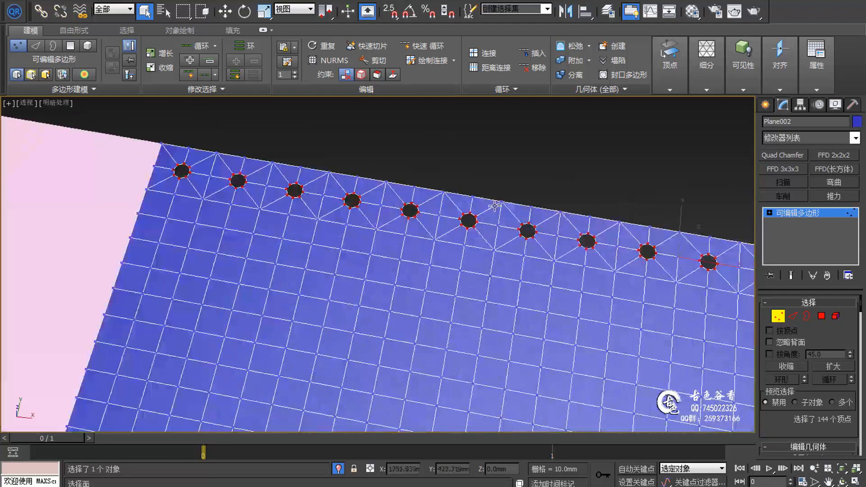
Select a hole border in the perforated blue plane Plane002 at border level.
key(3)
click(520, 242)
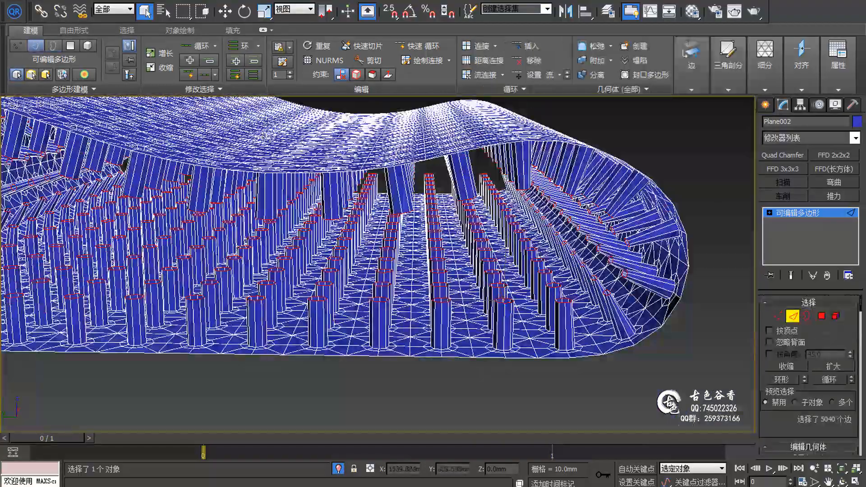
Select the stored edges of the tube mesh by subtracting stored selection 2 from stored selection 1.
click(126, 30)
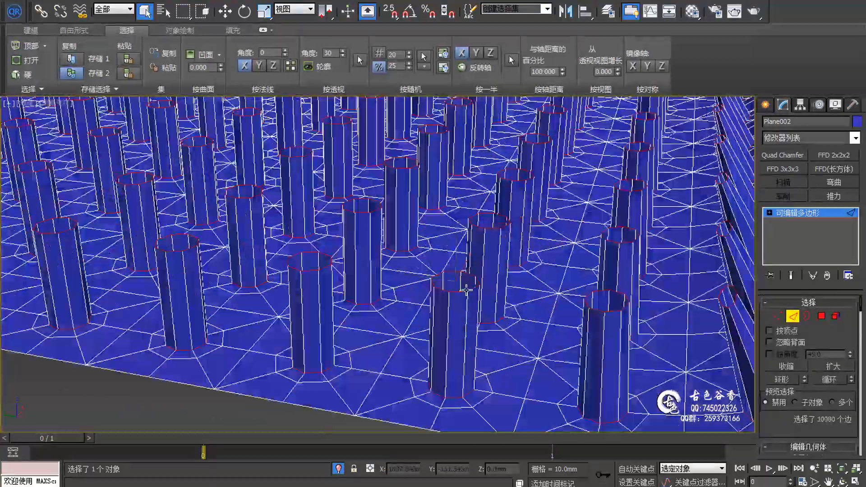
scroll(466, 290, down, 15)
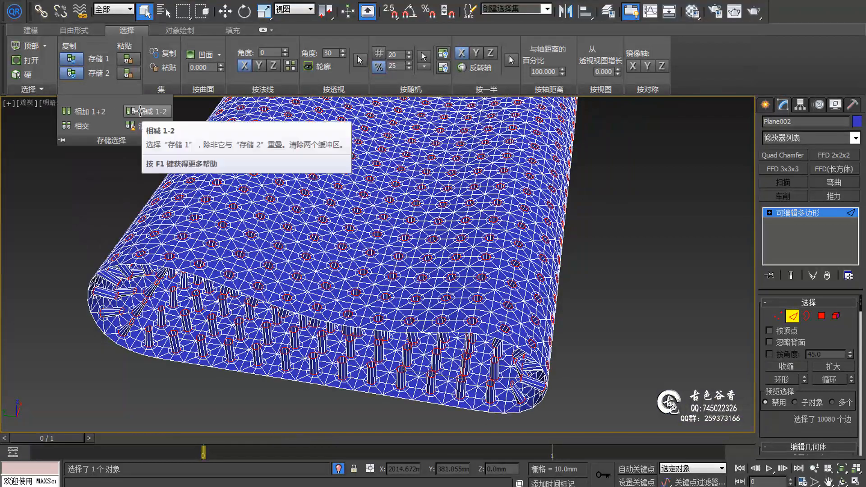
click(141, 111)
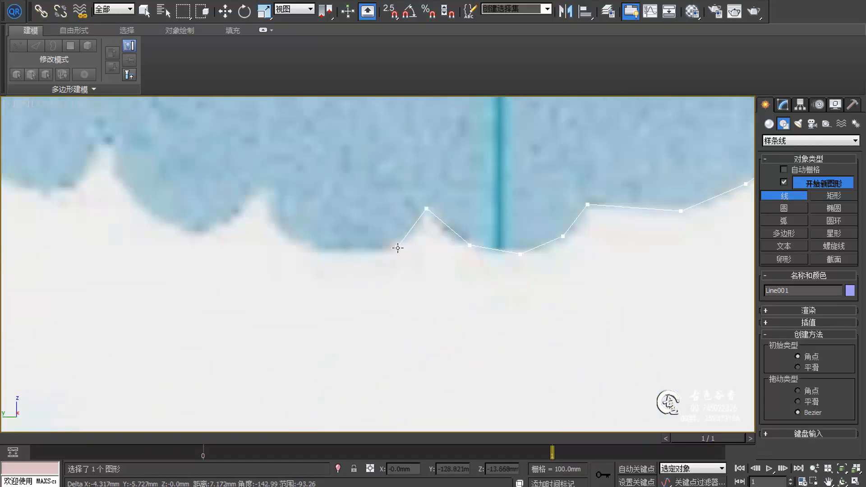
Trace the scalloped bottom edge of the reference pillow with line points at its peaks and valleys.
middle_drag(483, 237, 614, 282)
click(522, 207)
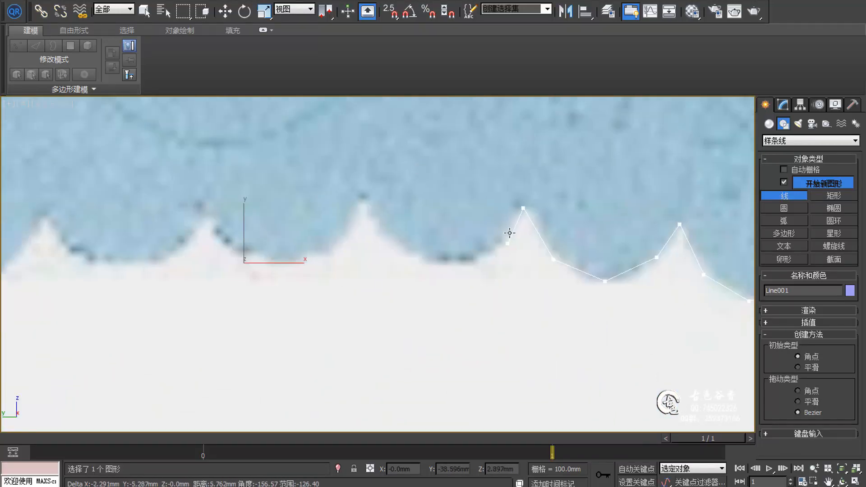
click(463, 260)
click(371, 197)
scroll(371, 197, up, 2)
click(389, 280)
middle_drag(265, 209, 446, 232)
click(331, 313)
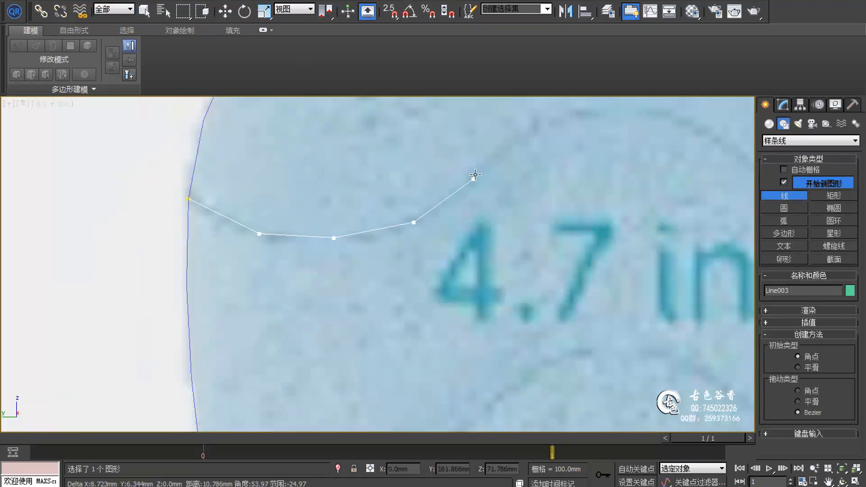
Trace the upper wavy layer line past the 4.7 in label toward the ribbed middle area.
middle_drag(476, 175, 367, 286)
click(408, 254)
click(459, 228)
click(516, 222)
middle_drag(515, 222, 378, 168)
click(437, 182)
click(494, 218)
click(543, 262)
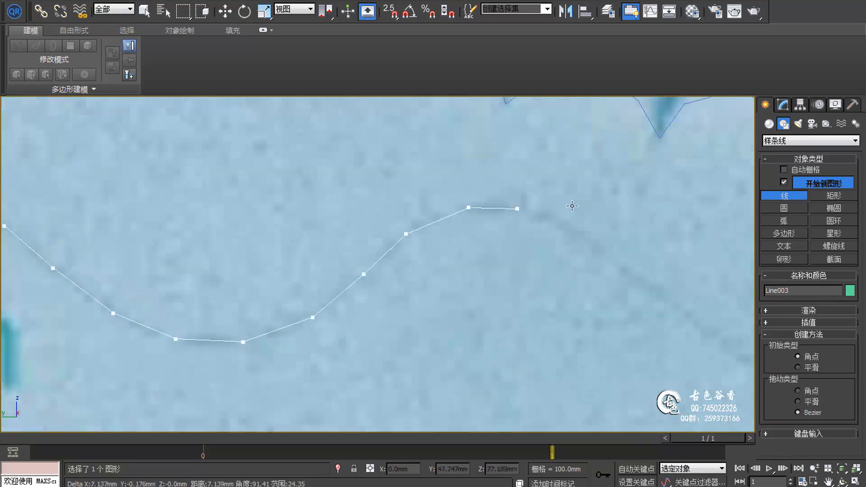
click(437, 218)
click(497, 247)
Trace the remaining waves of the upper layer line past the 3.9 in label and end the line.
middle_drag(565, 244, 347, 343)
click(540, 223)
middle_drag(601, 199, 312, 166)
click(454, 210)
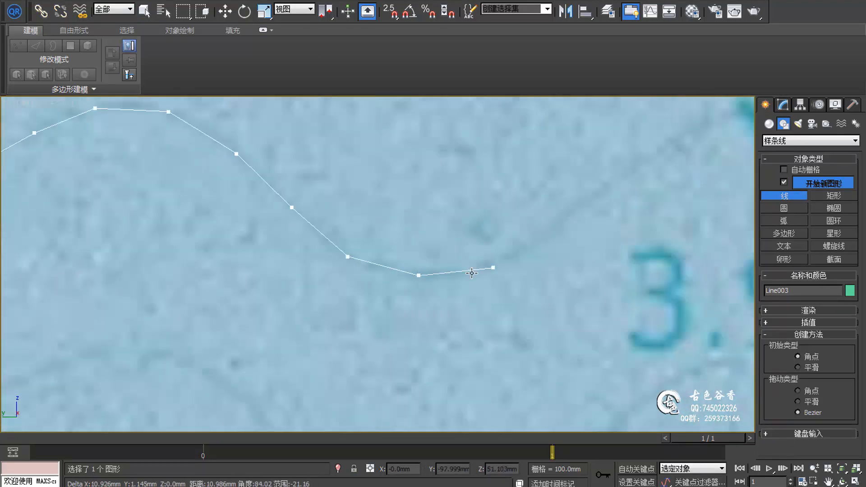
click(493, 266)
click(439, 235)
click(506, 217)
middle_drag(506, 216, 298, 106)
click(445, 168)
click(632, 241)
right_click(640, 280)
Select the crest vertex of the wavy line below the ribbed area for editing.
click(783, 105)
drag(497, 193, 522, 238)
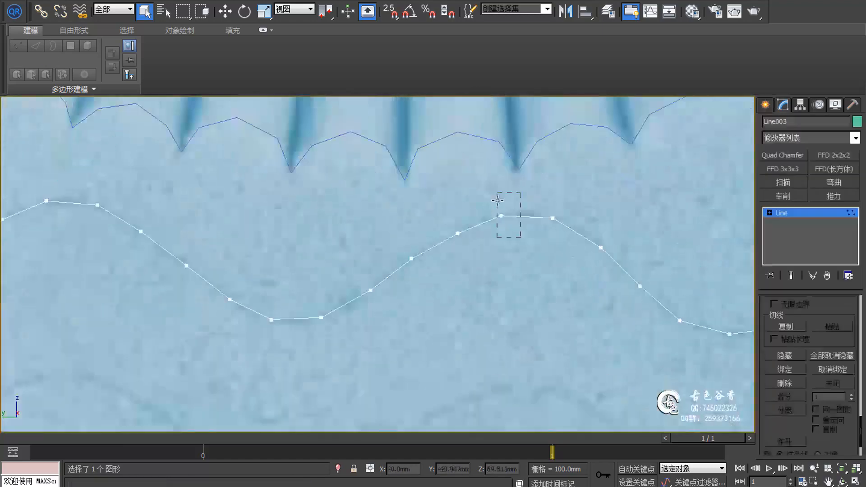
scroll(486, 201, up, 4)
scroll(486, 200, down, 5)
scroll(446, 280, down, 5)
Clone the four pillow cross-section shapes upward as one independent copy.
key(w)
shift+drag(408, 180, 409, 54)
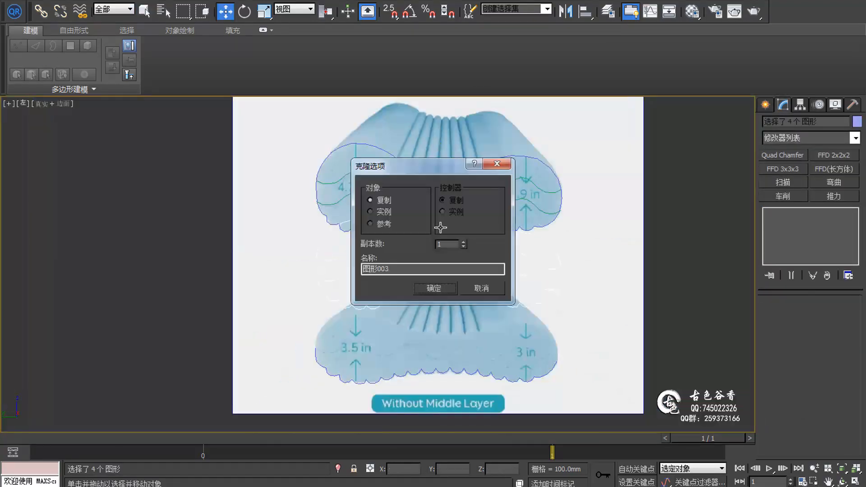
click(439, 288)
Weld the overlapping end vertices of the isolated top layer outline and convert it to a filled editable poly.
scroll(406, 271, up, 5)
click(541, 162)
key(alt+q)
drag(533, 273, 568, 312)
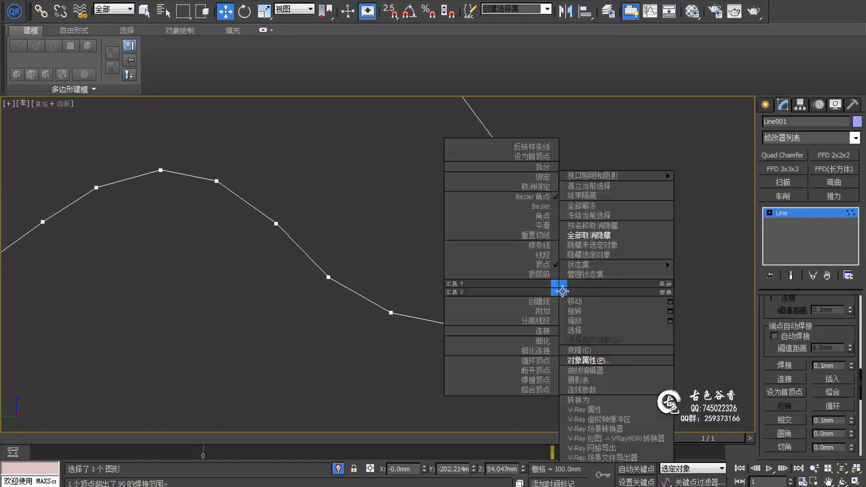
right_click(416, 230)
click(442, 295)
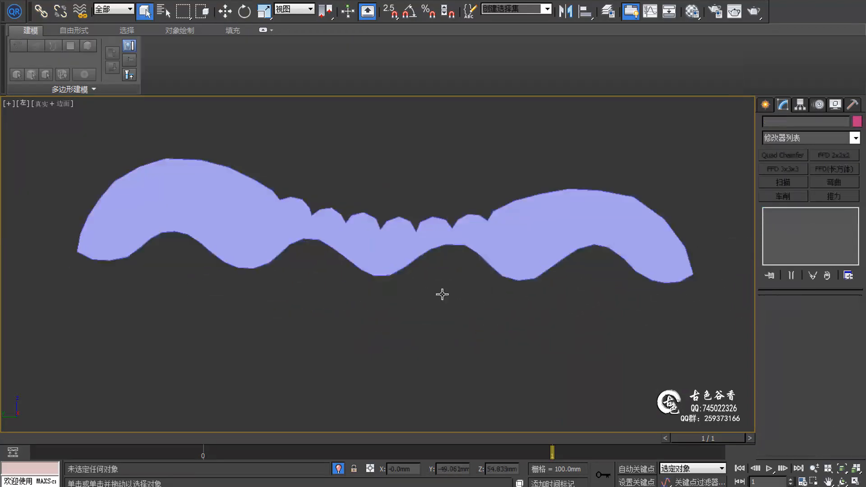
Restore the hidden shapes, then isolate the cloned shapes needed for the middle wavy layer.
key(alt+q)
scroll(478, 244, down, 3)
scroll(524, 181, up, 2)
click(529, 164)
scroll(522, 234, down, 4)
click(523, 316)
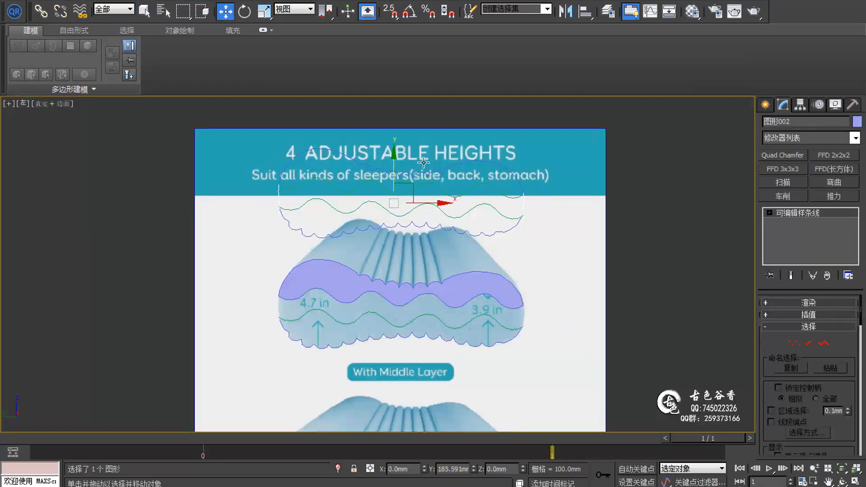
key(q)
key(alt+q)
Weld the end vertices of the two wavy lines and their side segments to close the middle layer outline.
scroll(605, 278, up, 7)
key(1)
key(w)
drag(469, 266, 515, 311)
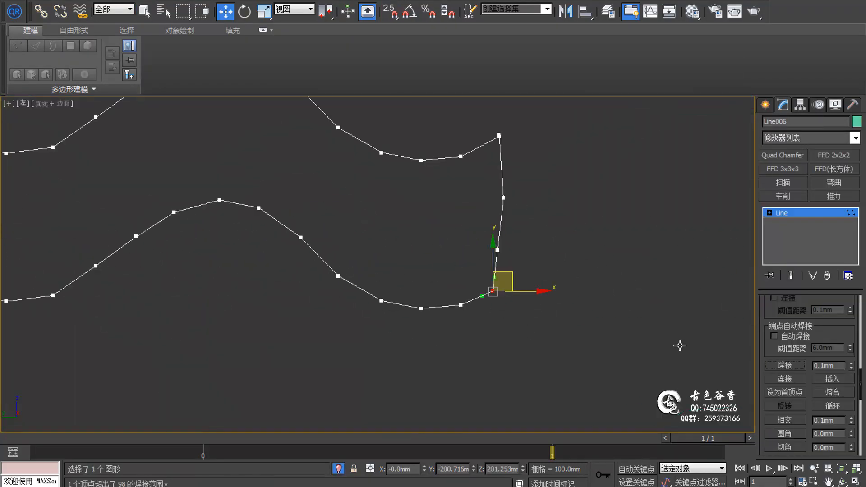
middle_drag(519, 212, 519, 295)
click(499, 218)
scroll(489, 273, down, 2)
click(449, 279)
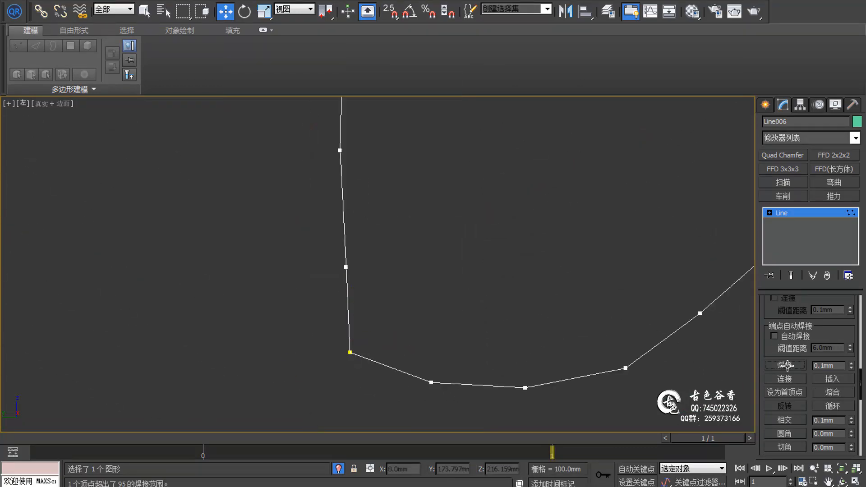
scroll(347, 370, up, 2)
key(1)
Convert the closed middle layer outline to a filled editable poly and end isolation.
scroll(364, 329, down, 8)
right_click(428, 226)
click(459, 261)
scroll(515, 235, up, 4)
key(alt+q)
Isolate the lower wavy line with the scalloped bottom outline and close them into the filled bottom layer.
ctrl+click(476, 335)
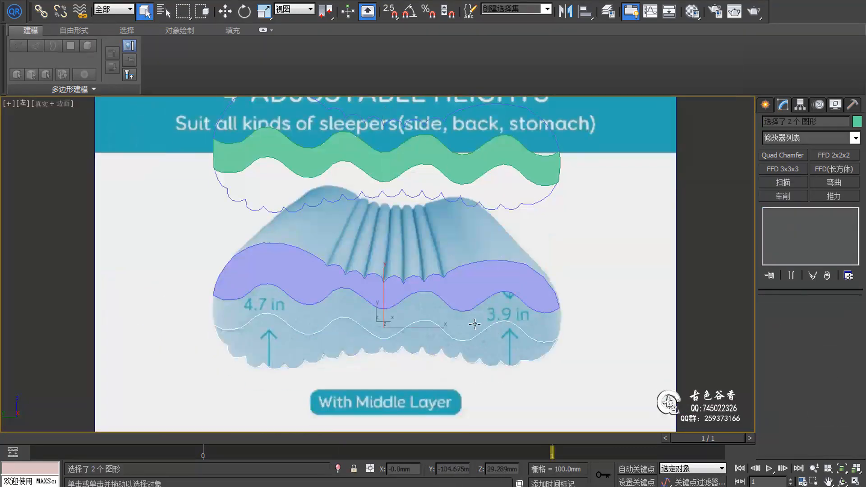
click(475, 325)
key(alt+q)
key(w)
drag(565, 236, 602, 272)
scroll(819, 370, down, 10)
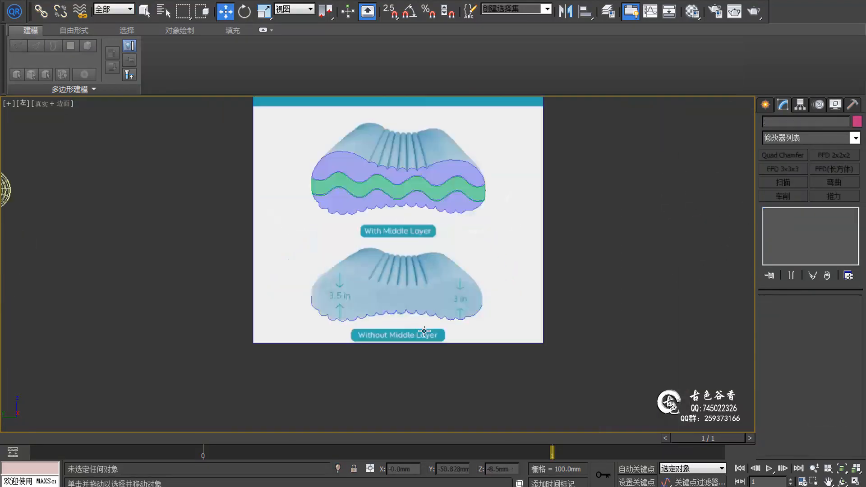
Trace a new line up the left side and over the upper left shoulder of the pillow without middle layer.
scroll(528, 279, up, 3)
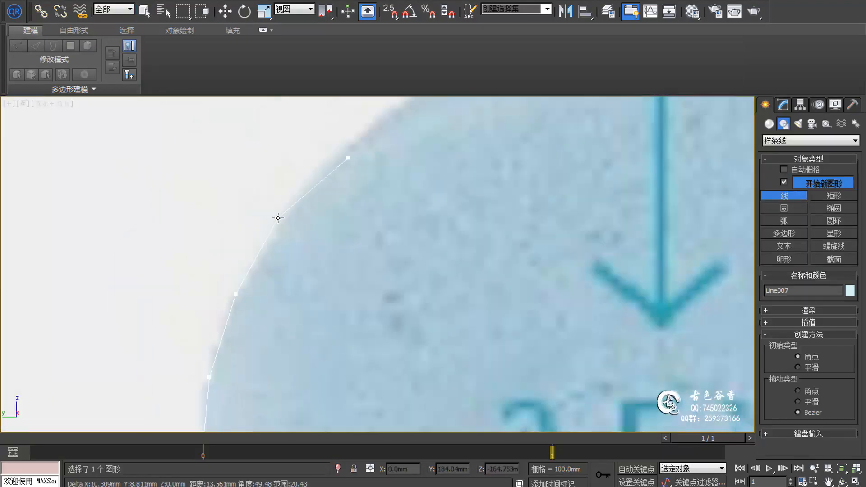
click(424, 216)
click(431, 212)
click(407, 168)
click(358, 167)
click(456, 199)
click(519, 229)
click(381, 220)
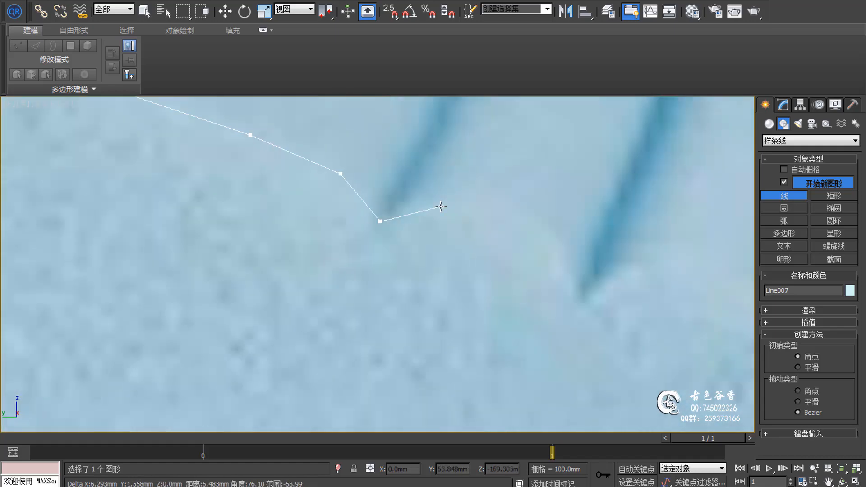
Continue the outline along the scalloped rib ends in the middle of the lower reference pillow.
click(299, 166)
click(326, 220)
click(367, 190)
click(429, 185)
click(467, 162)
click(528, 185)
click(553, 196)
click(615, 219)
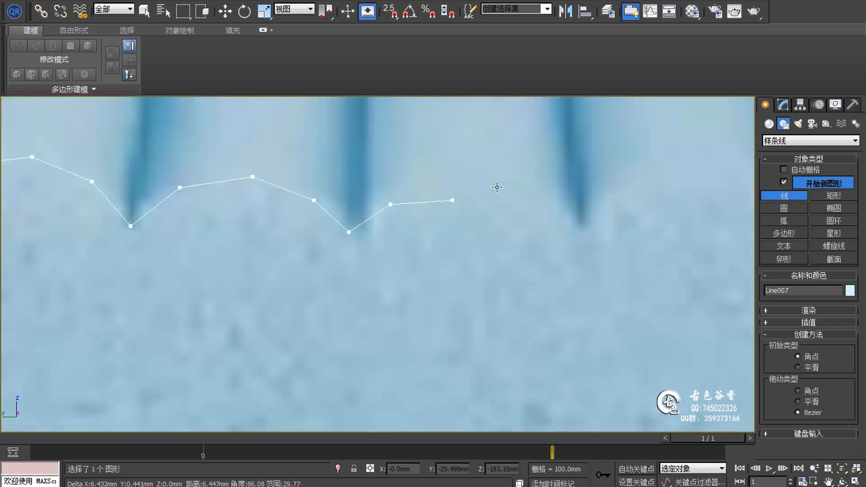
Trace the outline past the last rib ends and along the upper right shoulder of the lower reference pillow.
click(454, 181)
click(520, 191)
click(474, 242)
click(509, 211)
click(466, 278)
click(488, 238)
click(445, 256)
click(401, 251)
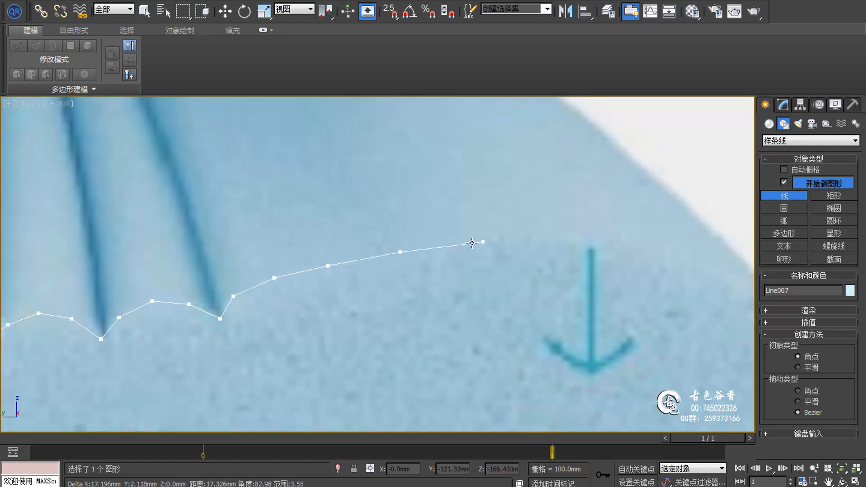
click(484, 241)
click(370, 211)
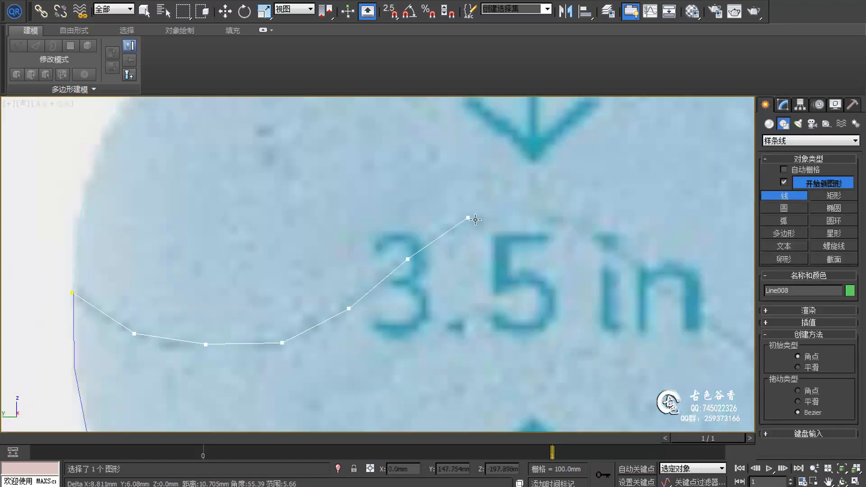
Trace the wavy dividing line with closely spaced points past the 3.5 in label on the lower reference pillow.
click(459, 292)
click(532, 339)
click(617, 354)
click(716, 341)
middle_drag(716, 340, 437, 296)
click(365, 335)
click(438, 269)
click(517, 221)
click(594, 206)
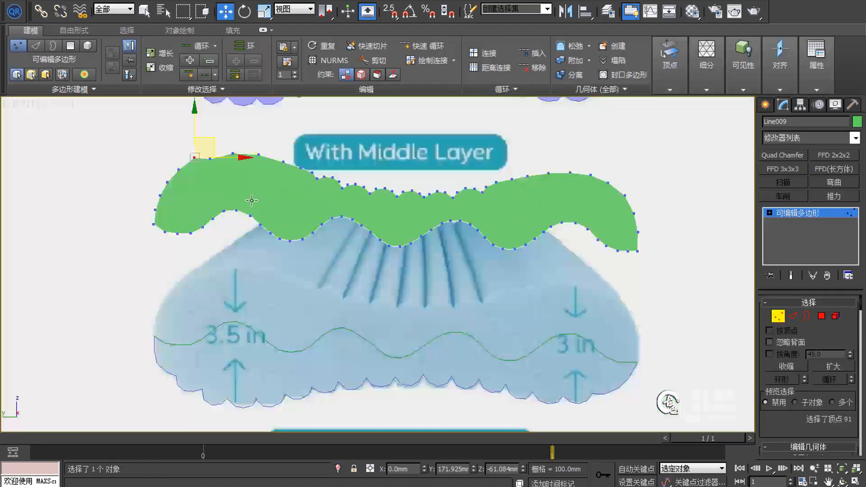
Connect opposite inner rim vertices across the purple upper layer, between its right hump and the neighbouring scallops.
scroll(400, 172, up, 5)
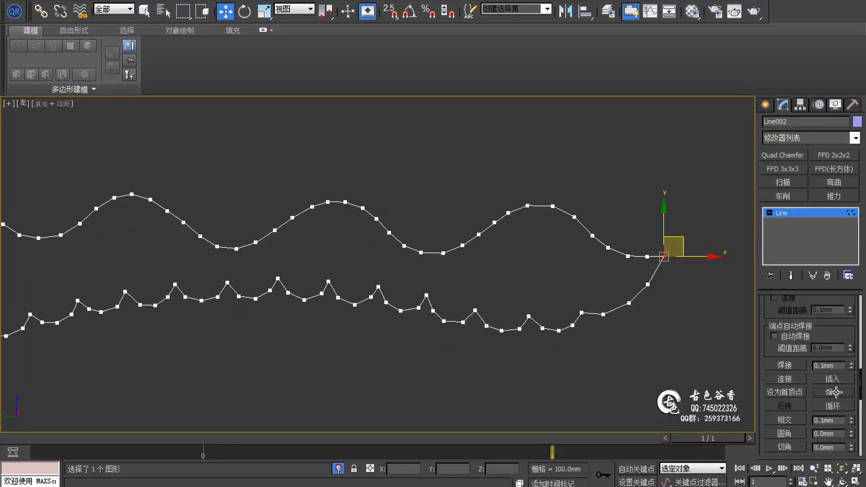
drag(294, 189, 253, 216)
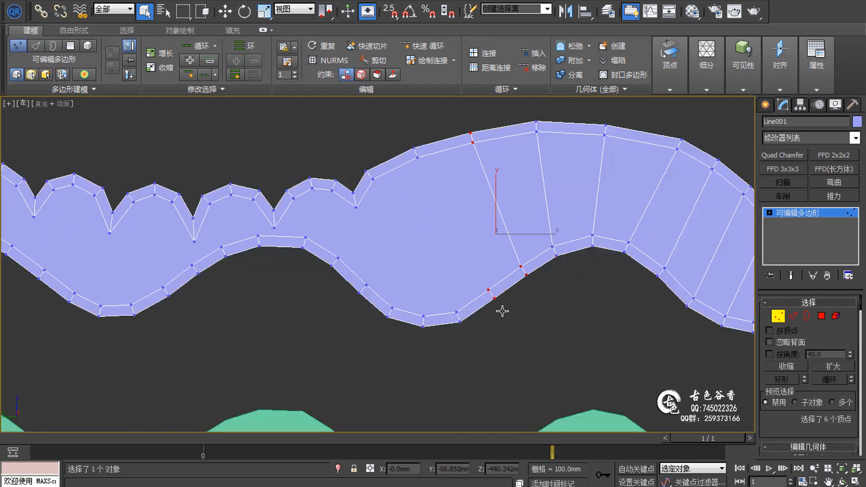
key(ctrl+shift+e)
scroll(460, 198, up, 2)
ctrl+click(458, 180)
key(ctrl+shift+e)
middle_drag(405, 201, 448, 212)
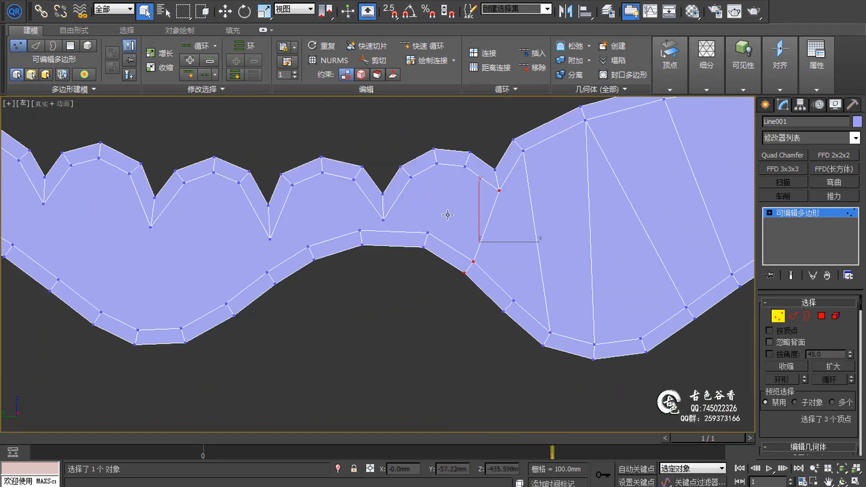
scroll(465, 232, up, 2)
key(2)
click(455, 292)
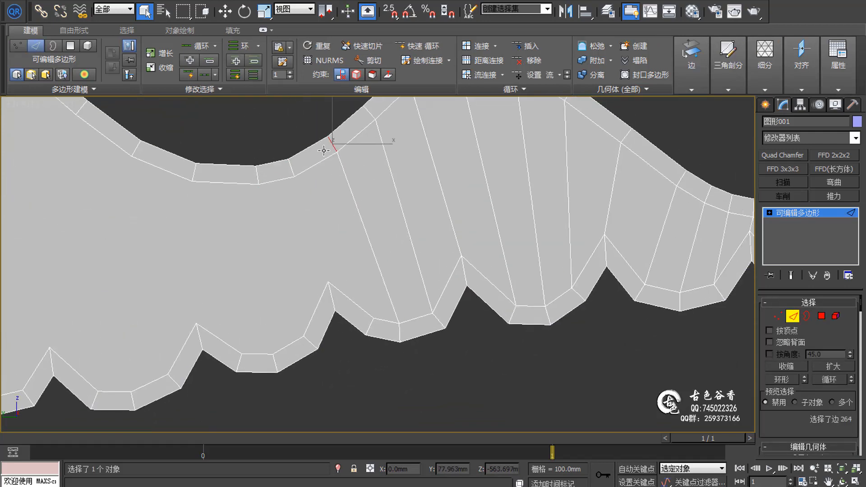
Select short border edges along the upper curve of the grey scalloped layer for edge editing.
drag(270, 145, 300, 183)
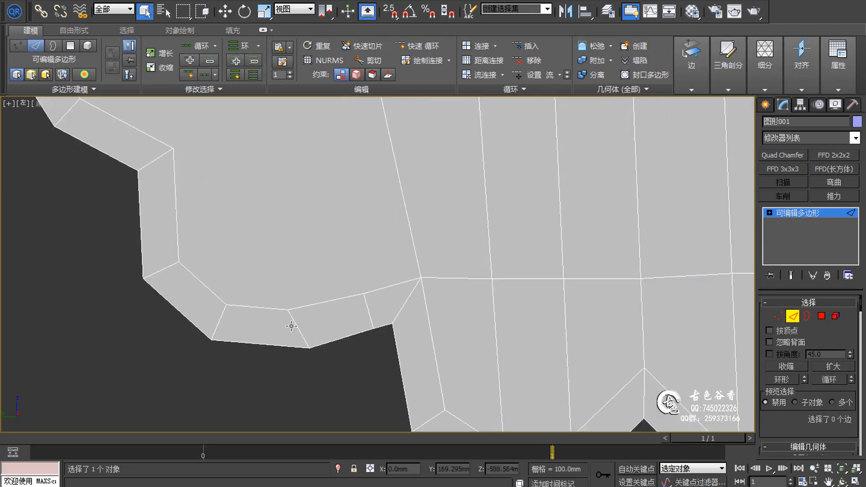
scroll(291, 326, down, 3)
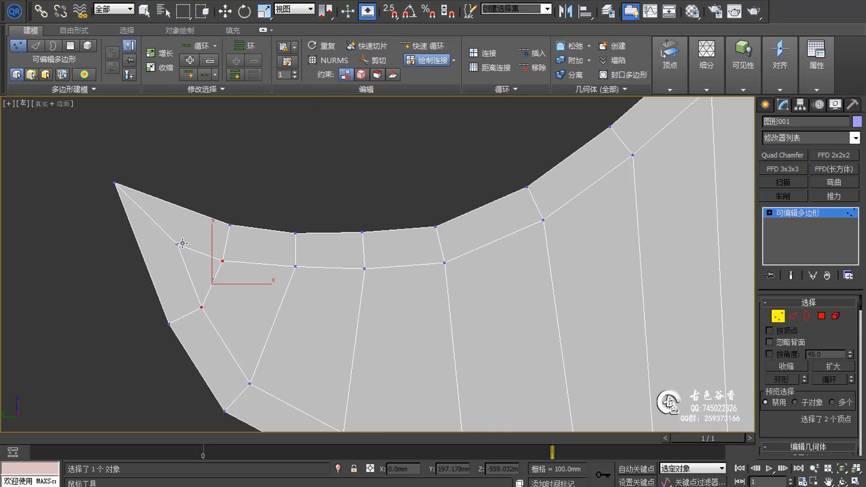
key(2)
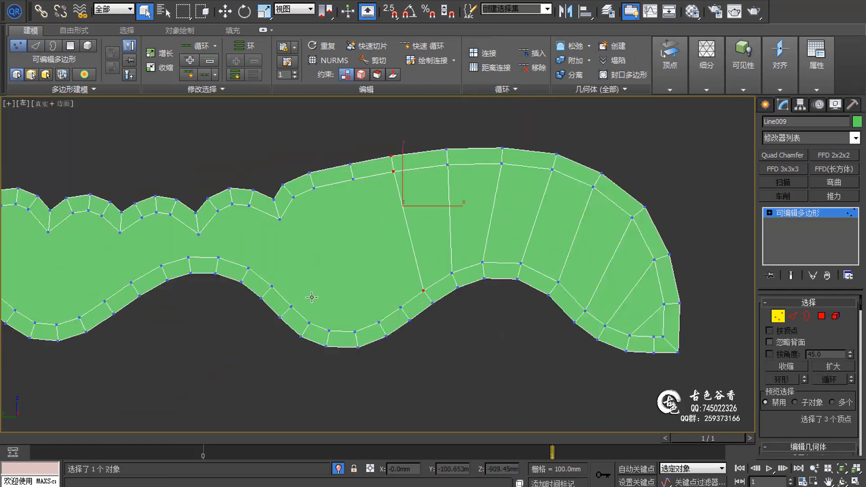
Connect opposite inner rim vertices across the start of the green layer's right hump.
click(353, 179)
ctrl+click(400, 308)
key(ctrl+shift+e)
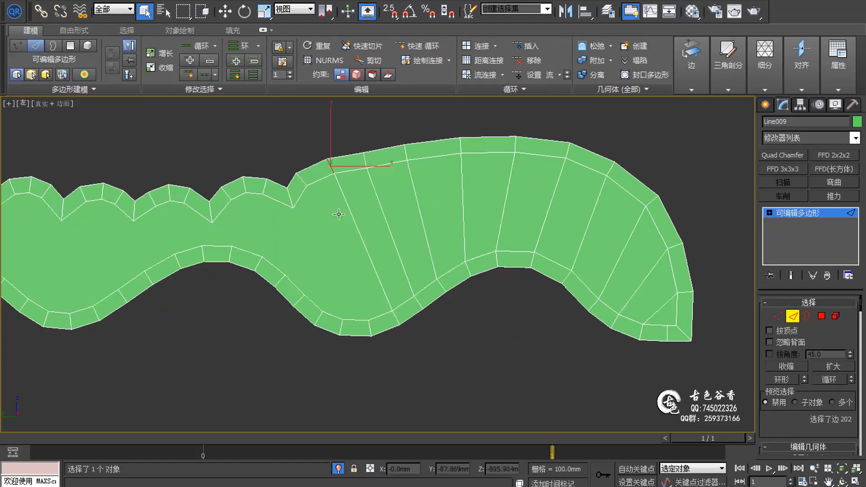
ctrl+click(394, 311)
key(ctrl+shift+e)
Connect inner rim vertices across the green layer where its right hump meets the last scallop.
middle_drag(323, 201, 409, 203)
scroll(407, 217, up, 2)
click(395, 146)
ctrl+click(435, 128)
key(ctrl+shift+e)
click(379, 210)
ctrl+click(368, 304)
key(ctrl+shift+e)
click(335, 279)
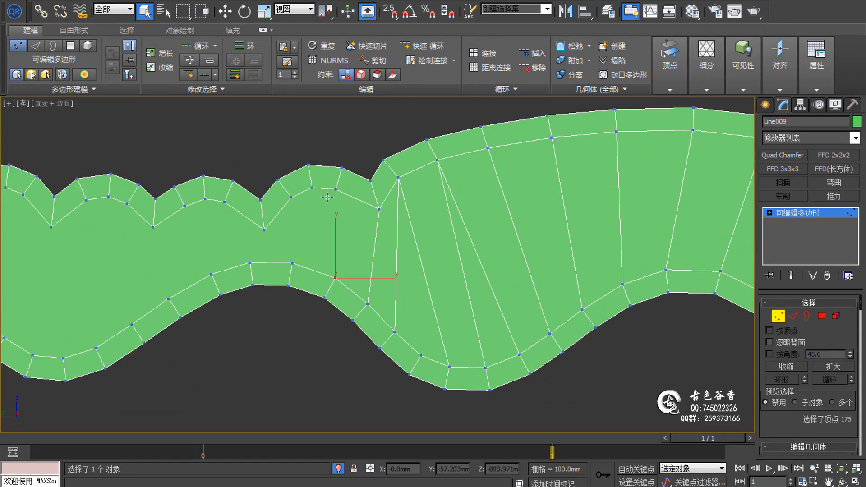
Connect the notch and scallop vertices to the lower rim vertices through the middle of the green layer.
click(264, 230)
ctrl+click(250, 264)
key(ctrl+shift+e)
middle_drag(217, 253, 357, 245)
middle_drag(216, 259, 328, 242)
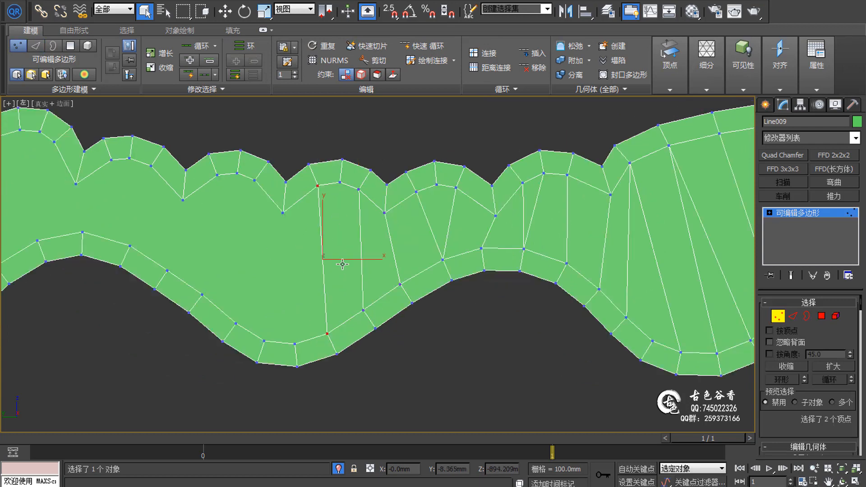
middle_drag(264, 270, 313, 252)
click(353, 184)
ctrl+click(334, 312)
Remove a surplus border edge from the green layer's scalloped rim.
key(2)
click(262, 194)
key(BackSpace)
Connect the remaining left scallop vertices of the green layer to the lower wavy rim.
key(1)
middle_drag(221, 181, 342, 220)
click(342, 176)
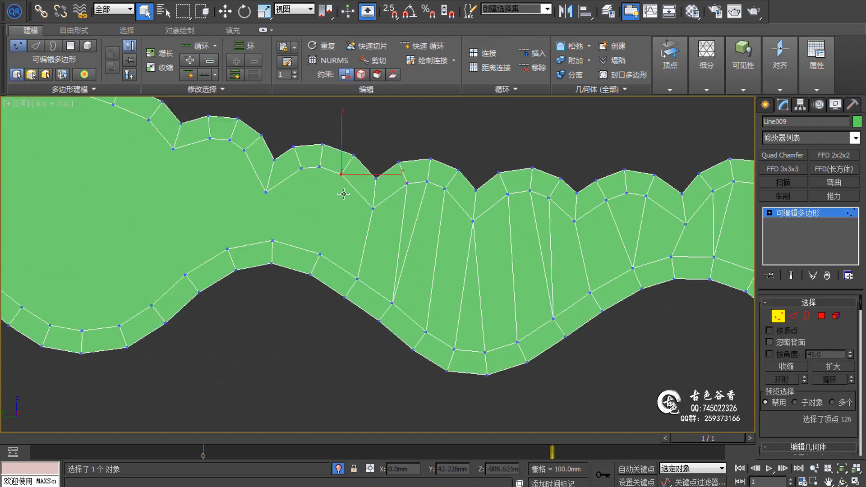
ctrl+click(340, 234)
key(ctrl+shift+e)
drag(269, 155, 319, 127)
ctrl+click(295, 243)
key(ctrl+shift+e)
Connect opposite rim vertices where the green layer's scallops run into the left hump.
middle_drag(244, 203, 317, 214)
click(314, 153)
ctrl+drag(302, 251, 332, 286)
key(ctrl+shift+e)
scroll(343, 310, down, 2)
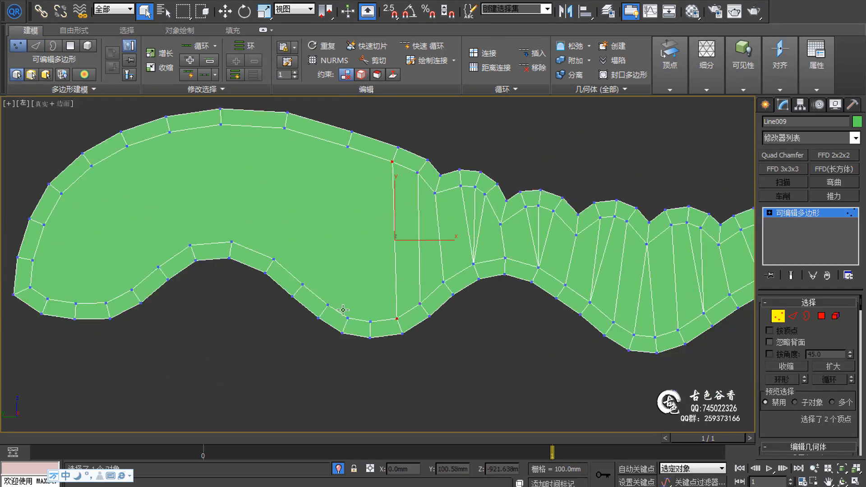
Even out the border segments along the top of the green layer's left hump and nudge a rim vertex along it.
middle_drag(306, 265, 311, 290)
key(2)
click(229, 145)
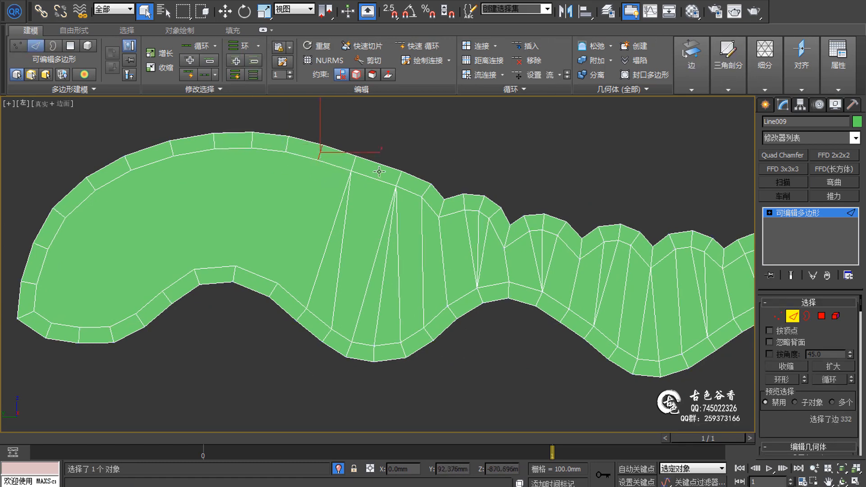
key(1)
scroll(359, 170, up, 3)
key(w)
drag(354, 167, 366, 165)
scroll(367, 171, down, 3)
Connect inner rim vertices across the green layer's left hump down to its rounded end.
key(ctrl+shift+e)
middle_drag(274, 226, 317, 235)
click(178, 203)
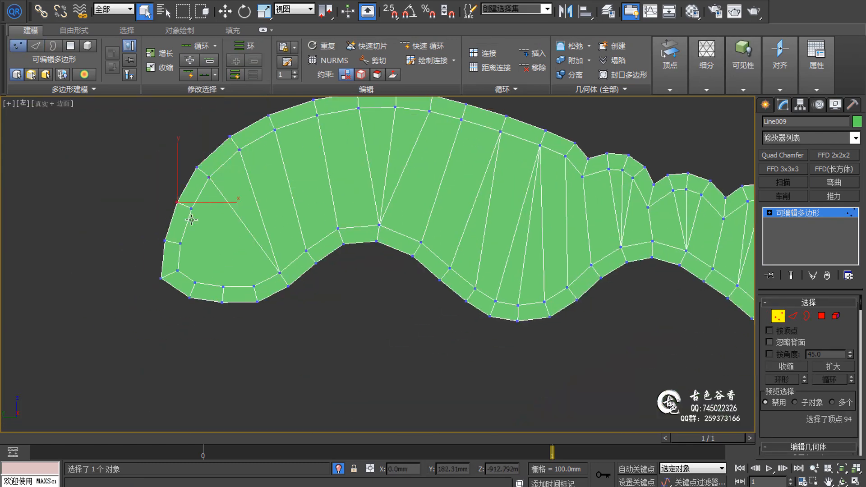
click(192, 209)
ctrl+click(254, 286)
key(ctrl+shift+e)
middle_drag(254, 253, 231, 268)
Select the cross edges spanning the interior of the green layer, leaving the border edges out.
key(2)
drag(479, 199, 243, 246)
scroll(243, 246, down, 2)
alt+click(254, 206)
middle_drag(534, 251, 361, 251)
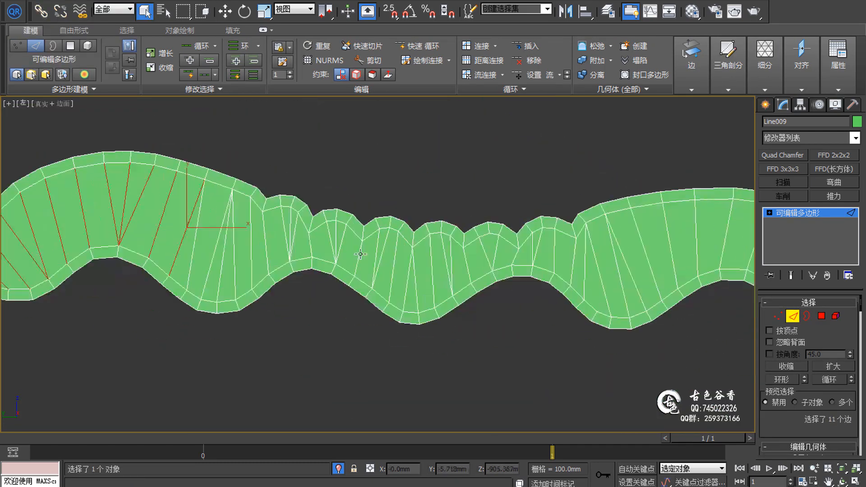
ctrl+drag(362, 251, 198, 230)
middle_drag(555, 252, 412, 252)
middle_drag(740, 252, 748, 234)
Check the green layer with NURMS smoothing and paint a connecting edge at the corner of its right tip.
click(798, 213)
key(ctrl+q)
middle_drag(718, 304, 591, 308)
scroll(591, 308, up, 4)
key(ctrl+q)
key(1)
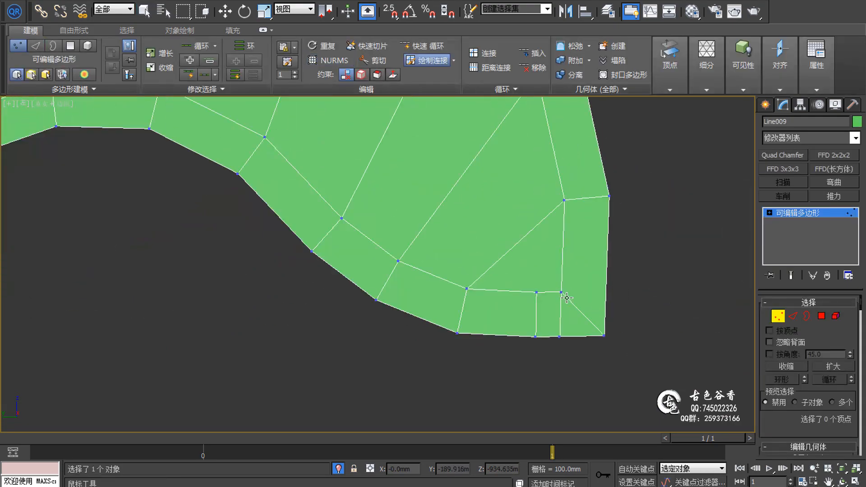
drag(565, 294, 563, 346)
key(2)
Toggle the smoothing preview and paint another connecting edge across the rim at the green layer's tip.
key(ctrl+q)
scroll(400, 234, up, 4)
key(1)
drag(355, 254, 333, 346)
key(2)
scroll(332, 347, down, 4)
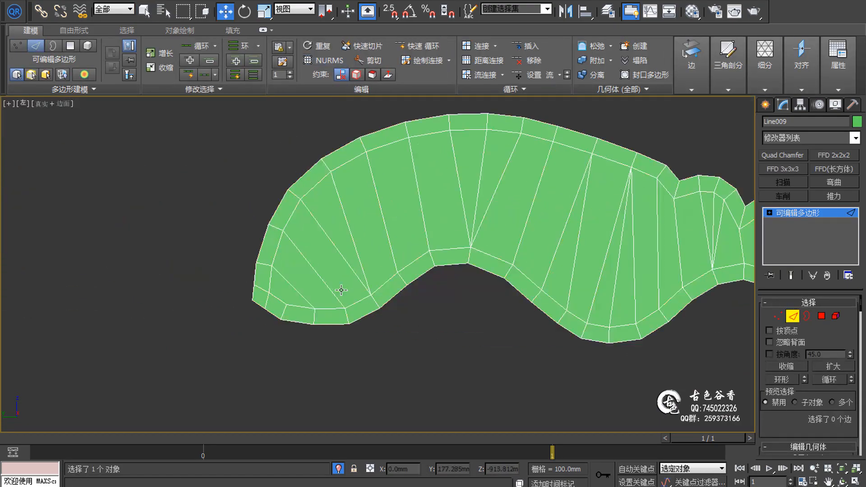
Add a supporting edge at the green layer's left tip and turn on NURMS smoothing for the layer.
scroll(342, 290, up, 4)
key(1)
click(311, 359)
key(ctrl+q)
scroll(333, 366, down, 4)
key(2)
key(ctrl+q)
key(ctrl+q)
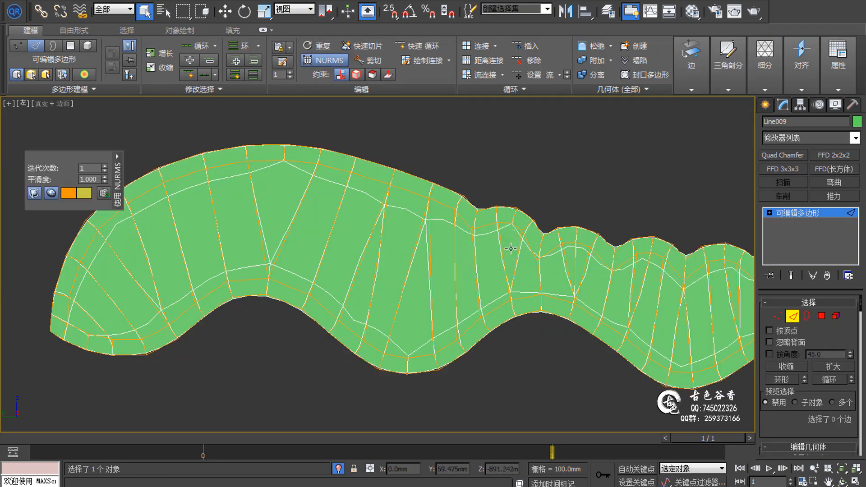
Finish editing the green layer and isolate the purple bottom layer with the scalloped underside.
middle_drag(712, 305, 388, 267)
middle_drag(677, 267, 297, 264)
click(789, 213)
scroll(552, 136, down, 4)
key(alt+q)
click(523, 313)
click(500, 265)
key(alt+q)
Inset the bottom layer's single face to form a border strip along its whole outline.
key(4)
click(488, 261)
right_click(487, 235)
click(468, 261)
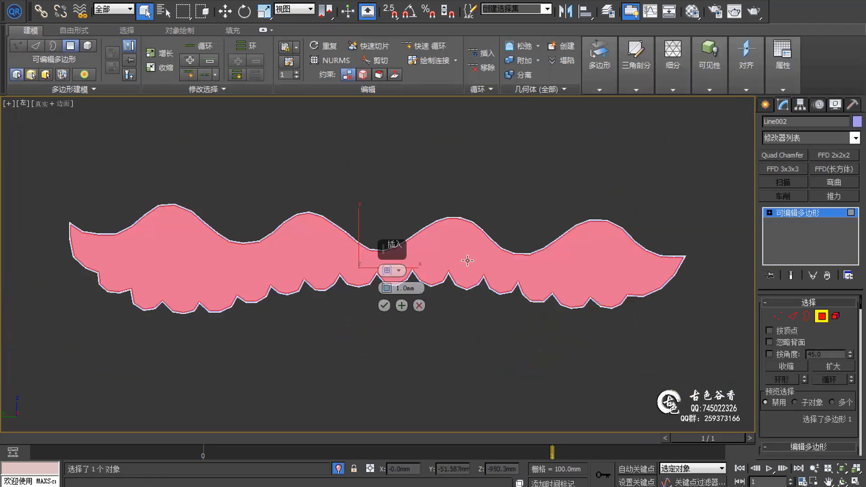
click(381, 307)
Connect inner rim vertices across the bottom layer at its central valley and the scallop below.
scroll(381, 289, up, 5)
key(2)
key(1)
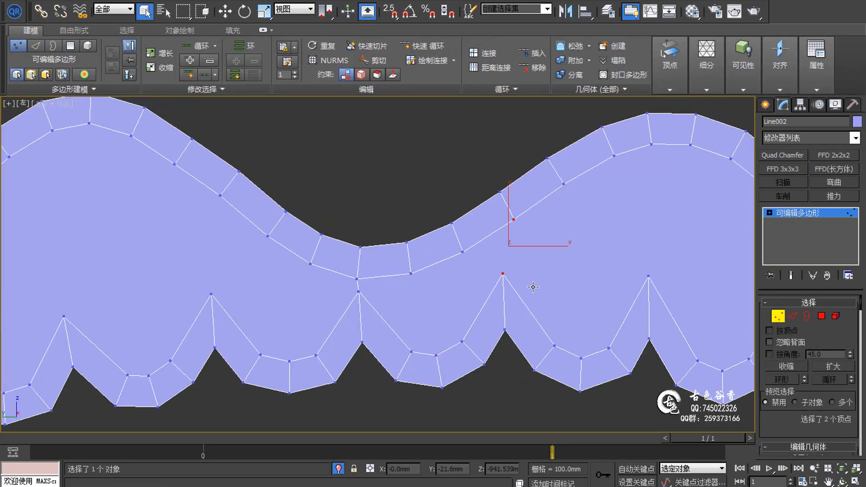
click(419, 252)
ctrl+click(420, 330)
ctrl+click(471, 319)
key(ctrl+shift+e)
Connect wavy rim vertices to the scallop vertices along the slope left of the bottom layer's central valley.
middle_drag(343, 307, 427, 312)
click(360, 219)
ctrl+click(304, 277)
key(ctrl+shift+e)
click(267, 147)
ctrl+click(262, 343)
key(ctrl+shift+e)
scroll(268, 292, down, 2)
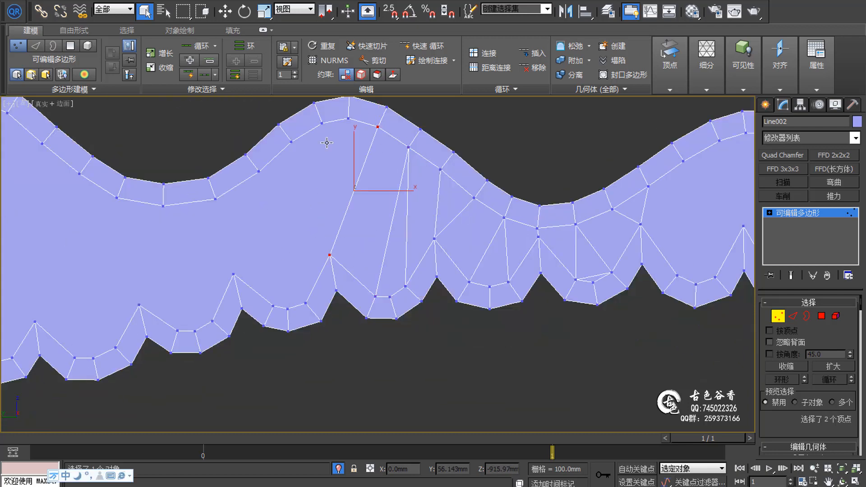
Connect the inner rim vertices across the bottom layer from the left-centre hump into the next valley.
middle_drag(298, 231, 392, 222)
key(ctrl+shift+e)
scroll(387, 298, up, 4)
key(2)
key(1)
click(364, 168)
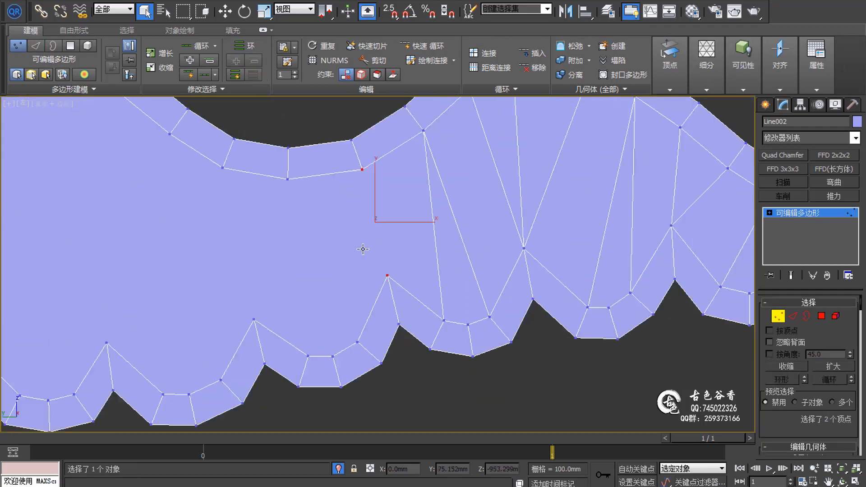
click(320, 167)
ctrl+click(342, 275)
key(ctrl+shift+e)
Connect valley and slope vertices to the scallops below on the way to the bottom layer's leftmost hump.
middle_drag(339, 257, 436, 269)
click(380, 154)
ctrl+click(417, 328)
key(ctrl+shift+e)
click(375, 339)
scroll(383, 226, down, 2)
click(414, 346)
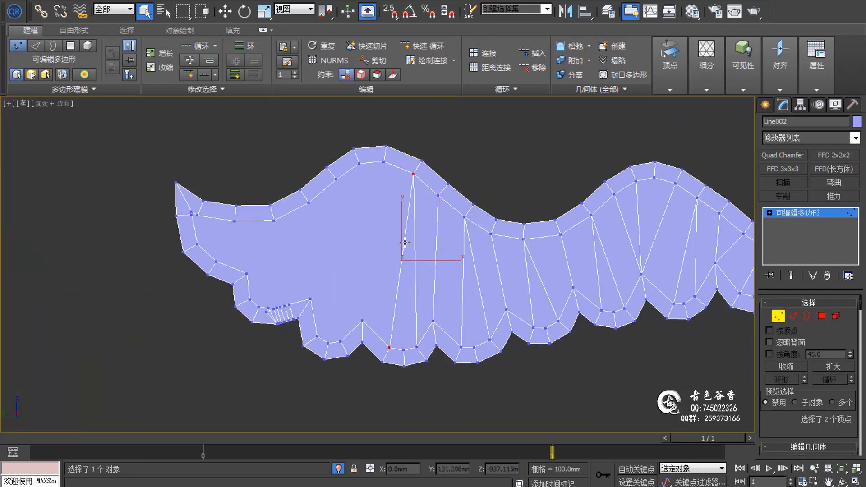
key(ctrl+shift+e)
Connect the inner rim vertices of the bottom layer's leftmost hump to the scallop vertices directly below.
middle_drag(341, 277, 366, 278)
click(385, 165)
ctrl+click(388, 322)
key(ctrl+shift+e)
scroll(344, 257, up, 4)
click(364, 194)
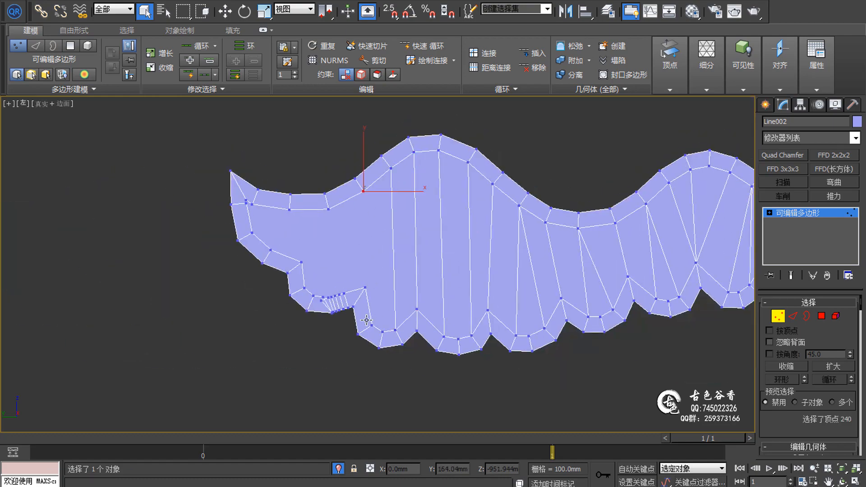
key(w)
click(406, 291)
ctrl+click(390, 341)
key(ctrl+shift+e)
Connect vertices crosswise above the scallops beneath the leftmost hump, linking the inner scallop peaks.
middle_drag(474, 298, 420, 299)
click(388, 311)
scroll(438, 289, up, 3)
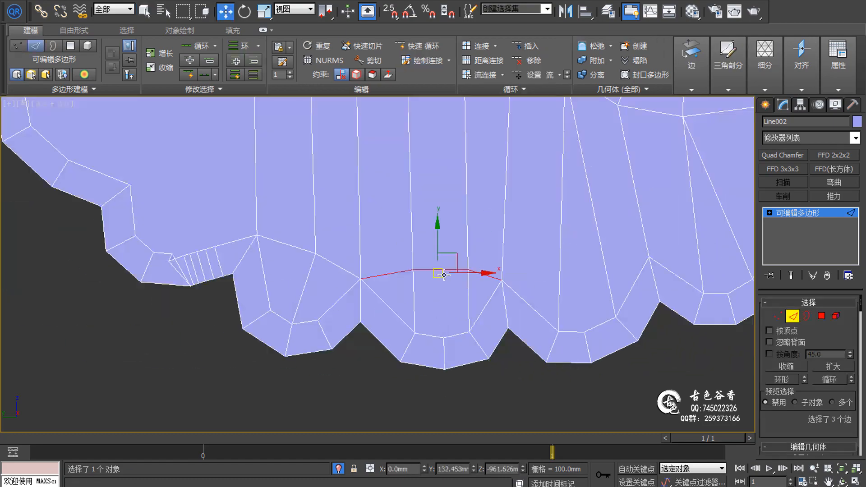
click(464, 259)
ctrl+click(498, 269)
Remove the dense surplus short edges from the small scallop near the bottom layer's left end.
key(2)
scroll(441, 275, down, 4)
scroll(370, 289, up, 4)
drag(378, 298, 423, 292)
key(ctrl+BackSpace)
key(1)
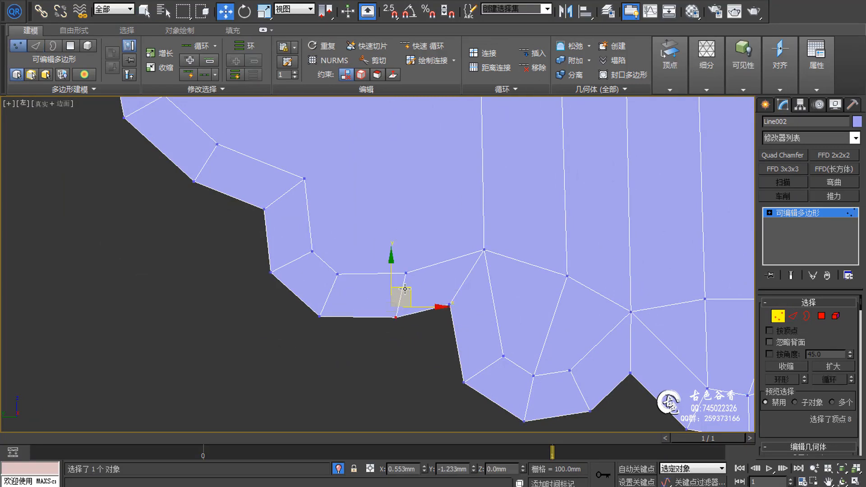
Connect the inner rim vertices across the bottom layer's left tip down to its lower border.
key(q)
drag(338, 261, 364, 271)
scroll(254, 167, up, 4)
click(433, 60)
scroll(277, 243, down, 2)
drag(352, 211, 374, 319)
drag(275, 259, 352, 211)
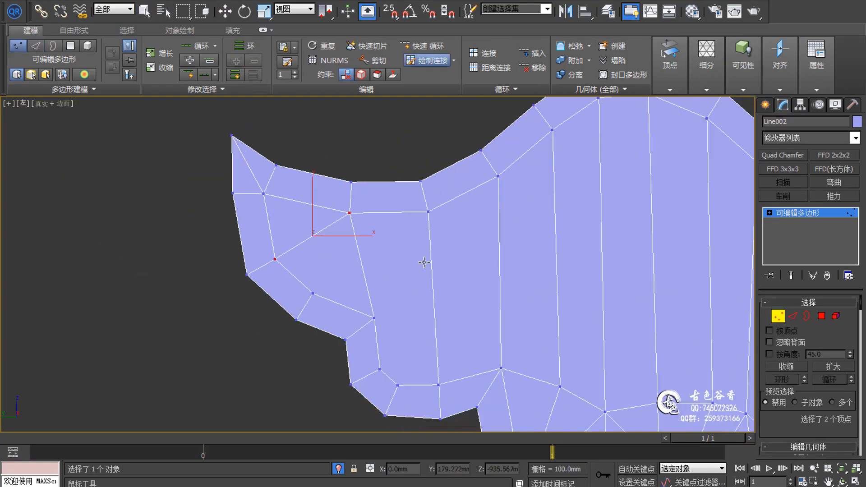
drag(374, 318, 440, 385)
Connect two inner rim vertices to the scallop below on the slope rising from the central valley to the right-centre hump.
scroll(426, 262, down, 4)
middle_drag(626, 273, 383, 249)
middle_drag(704, 221, 316, 207)
scroll(413, 201, up, 4)
ctrl+drag(386, 208, 388, 209)
key(ctrl+shift+e)
key(2)
middle_drag(387, 209, 325, 213)
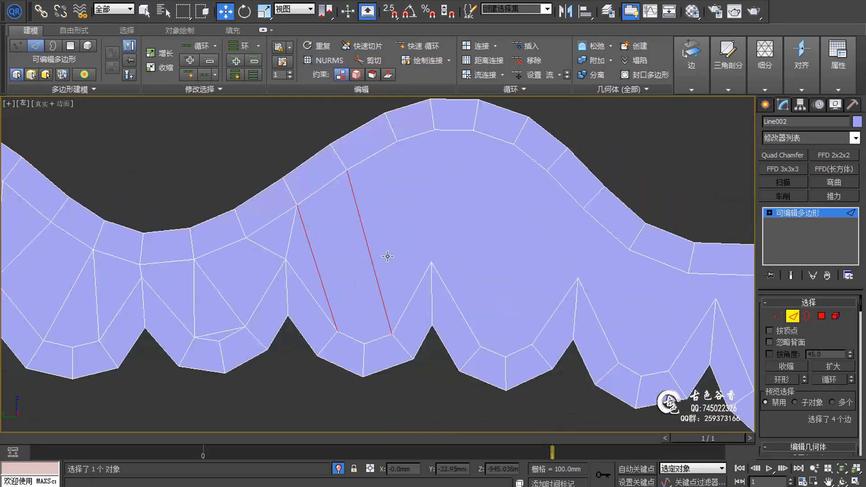
Connect the rim vertices approaching the right-centre hump's crest to the next scallop vertices and inner peak.
key(1)
middle_drag(385, 233, 371, 262)
key(2)
drag(324, 190, 336, 181)
drag(301, 208, 308, 203)
key(1)
click(313, 215)
ctrl+click(349, 377)
key(ctrl+shift+e)
drag(377, 170, 423, 301)
key(ctrl+shift+e)
middle_drag(404, 203, 388, 211)
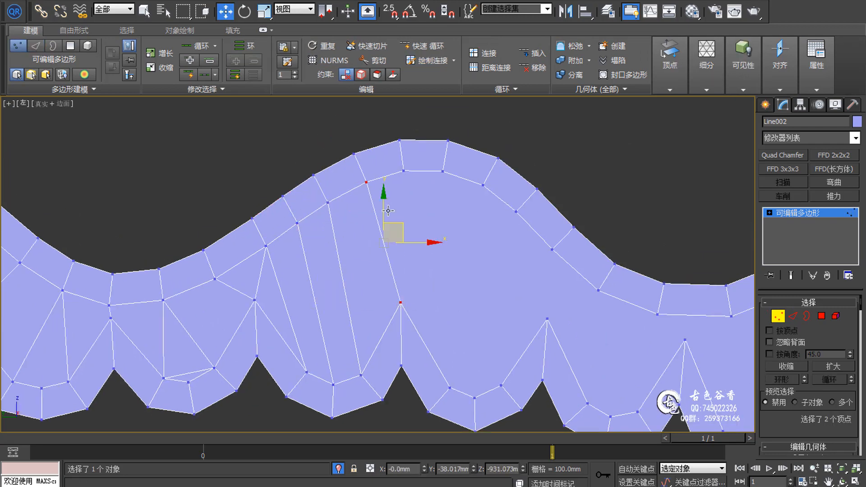
Connect the right-centre hump's crest and descending rim to the scallops, adding a cross edge between the inner peaks.
ctrl+drag(499, 389, 467, 407)
key(ctrl+shift+e)
drag(541, 240, 558, 326)
key(ctrl+shift+e)
drag(394, 286, 537, 301)
middle_drag(537, 301, 346, 264)
key(2)
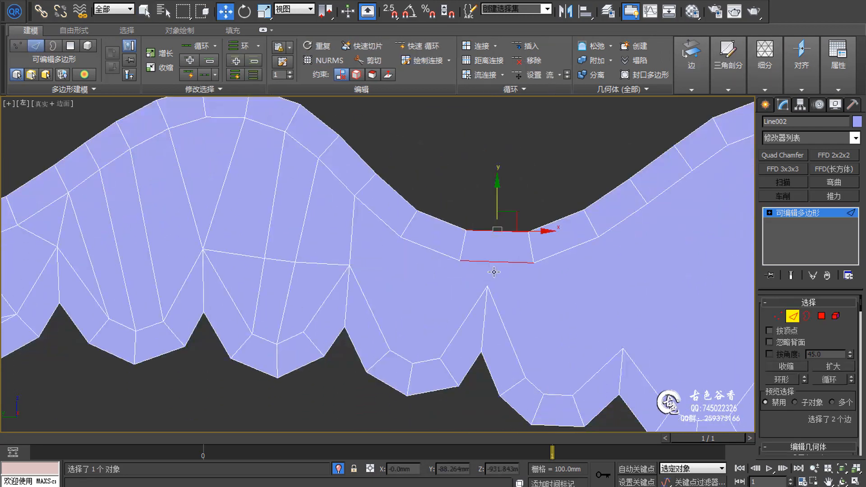
Connect the rim vertices of the valley right of the right-centre hump to the scallop peak and vertices below.
drag(472, 248, 506, 306)
key(ctrl+shift+e)
middle_drag(506, 306, 516, 285)
key(ctrl+shift+e)
key(2)
key(1)
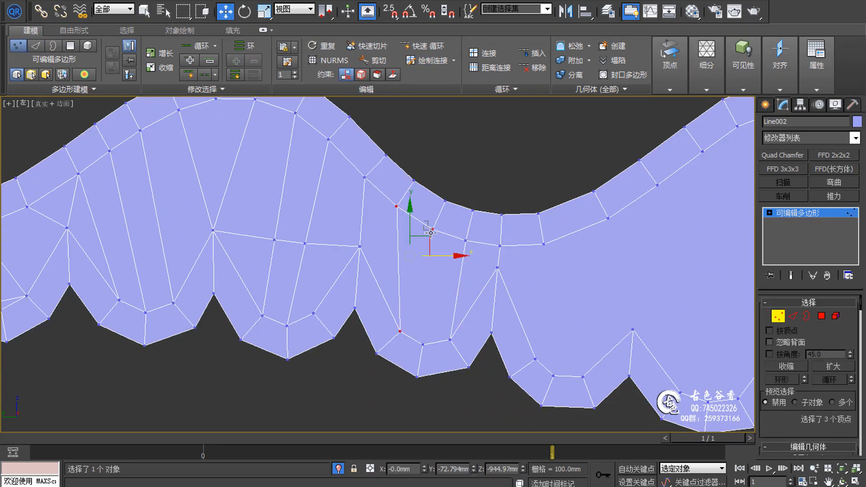
Connect the rim vertices on the slope rising to the rightmost hump with the scallop vertices below.
middle_drag(541, 316, 417, 276)
key(2)
ctrl+click(442, 161)
key(ctrl+shift+e)
key(1)
click(450, 189)
ctrl+click(456, 335)
scroll(457, 316, down, 3)
scroll(478, 293, down, 2)
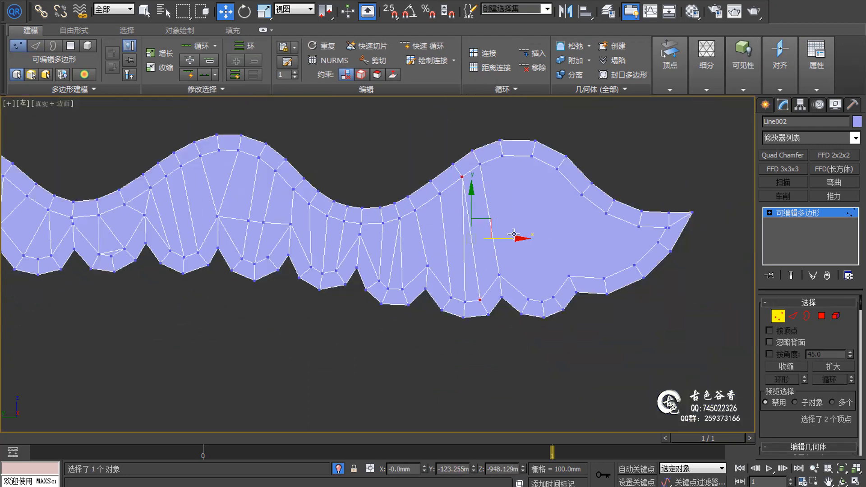
scroll(510, 298, up, 3)
key(ctrl+shift+e)
Connect the rightmost hump's rim vertices to the lower border through to the bottom layer's right tip.
click(573, 173)
ctrl+click(533, 358)
ctrl+click(683, 309)
key(ctrl+shift+e)
scroll(704, 258, up, 4)
key(2)
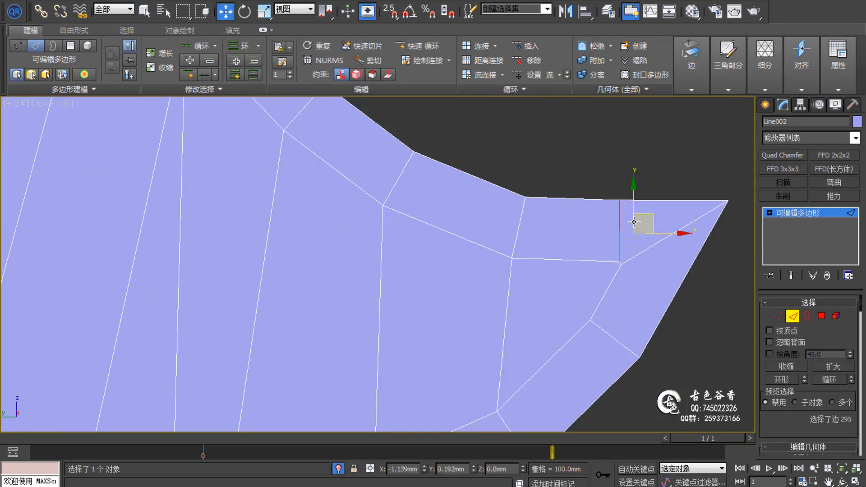
key(1)
scroll(632, 271, down, 5)
Remove the stray edge from the bottom layer's interior near the central valley.
key(2)
click(467, 261)
key(BackSpace)
middle_drag(519, 199, 476, 214)
Connect a rim vertex right of the central valley to the scallop below and select the neighbouring diagonal edge.
key(1)
click(489, 202)
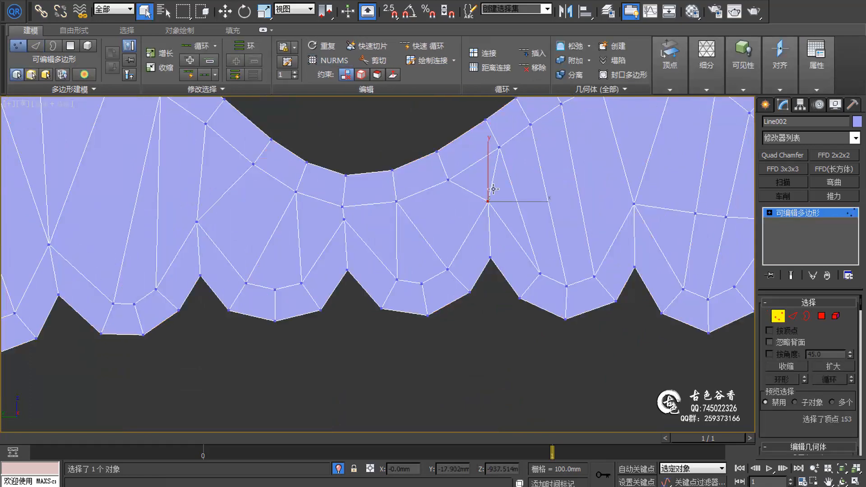
middle_drag(492, 176, 488, 201)
click(470, 188)
key(ctrl+shift+e)
key(2)
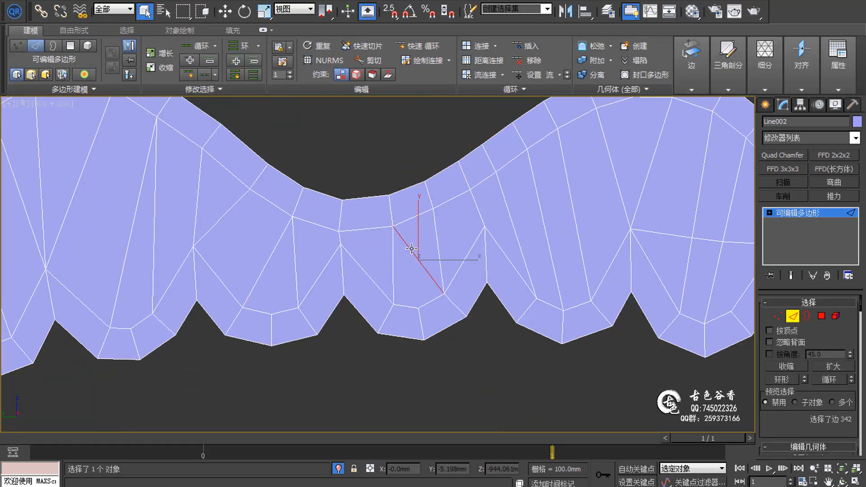
Preview smoothing on the bottom layer and leave isolation mode to bring back the full scene.
scroll(404, 262, down, 4)
scroll(397, 272, down, 5)
key(2)
key(ctrl+q)
scroll(451, 262, up, 2)
key(ctrl+q)
key(alt+q)
key(alt+w)
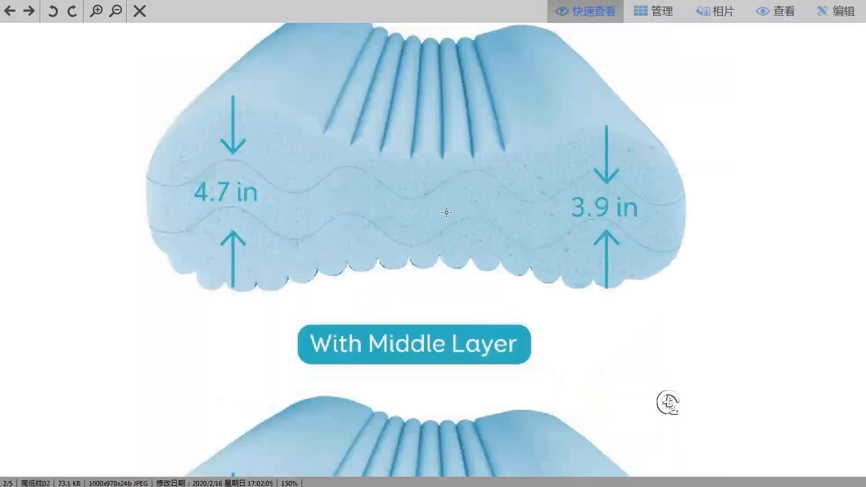
Compare the pillow's layer lines in the reference image with and without the middle layer.
scroll(447, 212, down, 5)
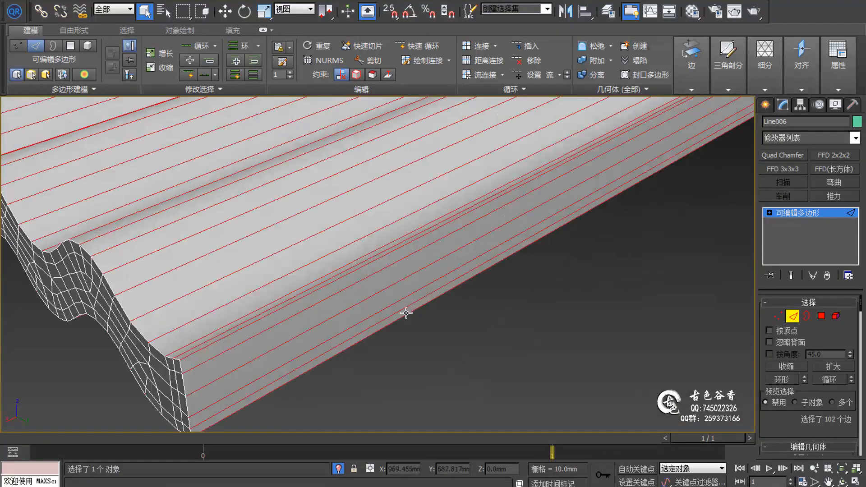
click(125, 30)
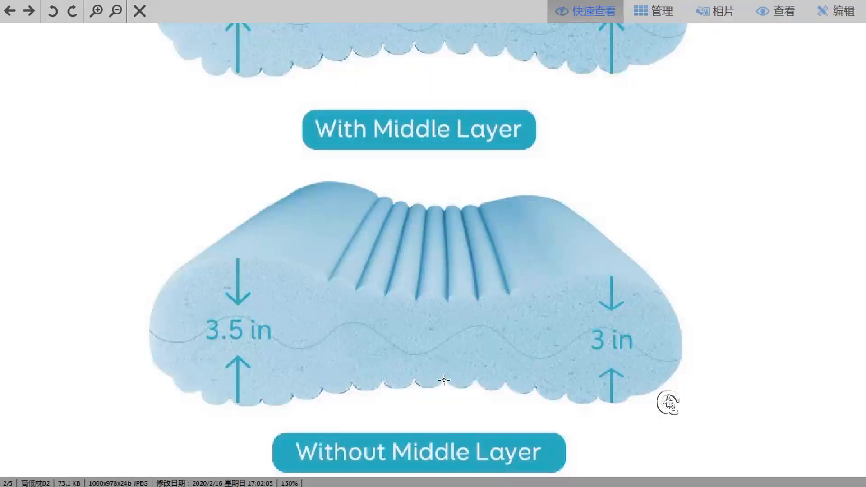
scroll(668, 402, up, 3)
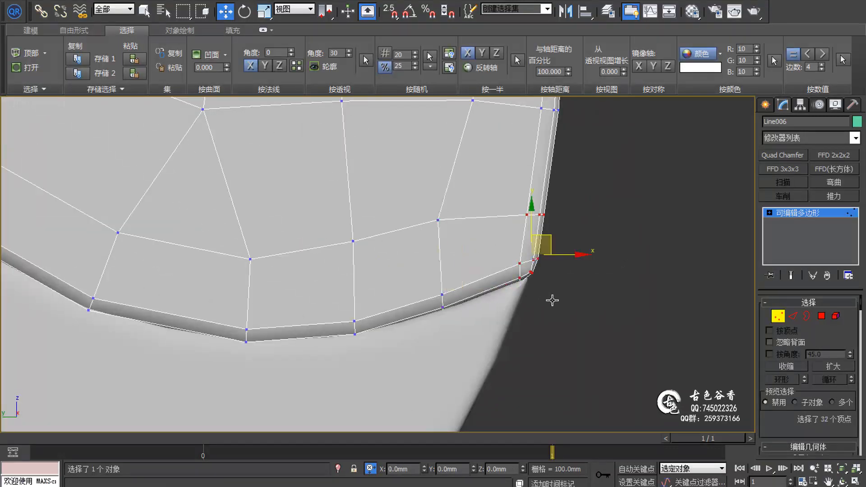
key(e)
key(w)
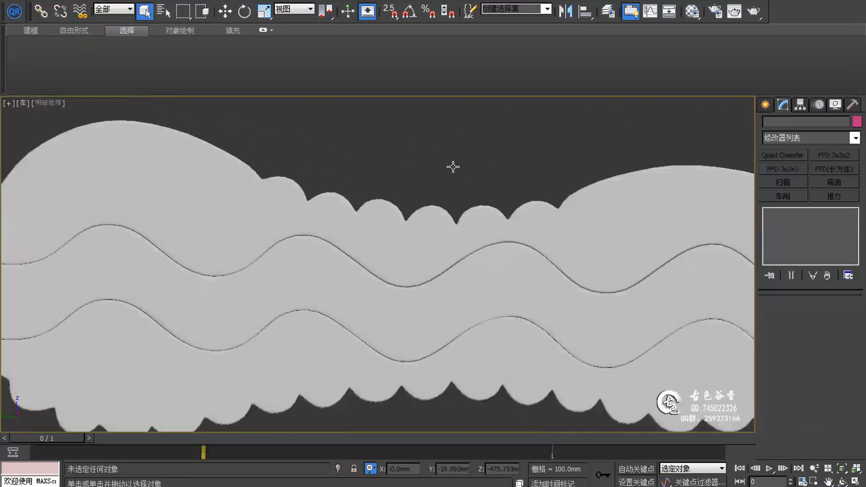
scroll(453, 166, down, 4)
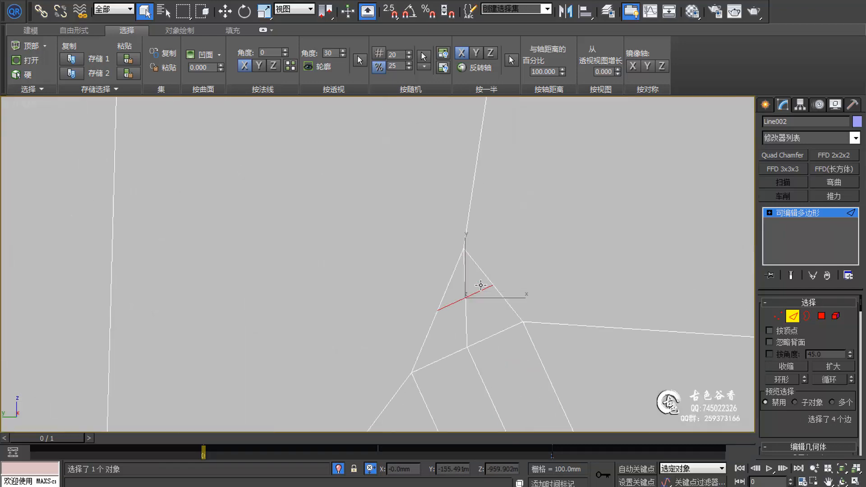
Collapse the clustered vertices above a scallop notch on the right part of the bottom layer.
key(1)
scroll(481, 285, down, 4)
drag(427, 282, 306, 175)
key(2)
key(1)
key(2)
key(1)
scroll(373, 250, down, 4)
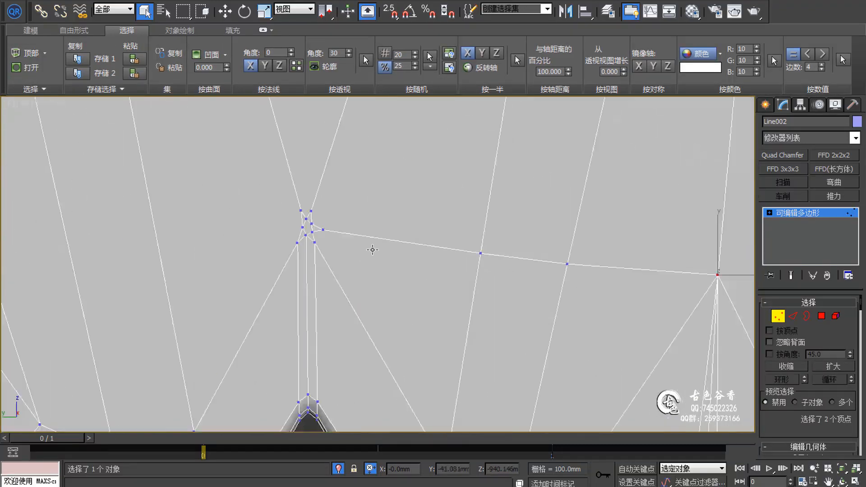
Collapse the next vertex cluster above the scallop notches on the slope right of the central valley.
scroll(372, 249, down, 4)
key(2)
double_click(459, 264)
scroll(474, 218, down, 2)
key(1)
scroll(356, 271, up, 5)
drag(271, 176, 356, 292)
scroll(450, 251, down, 5)
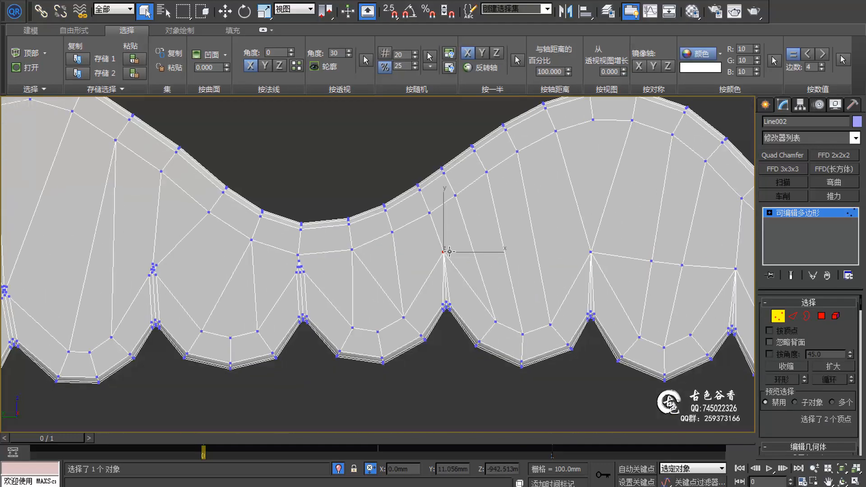
Collapse the vertex clusters above the three scallop notches from the central valley leftward, each into a single point.
scroll(273, 278, up, 5)
key(2)
key(1)
drag(343, 190, 429, 289)
key(ctrl+alt+c)
scroll(404, 297, down, 5)
scroll(420, 209, up, 2)
drag(365, 303, 274, 216)
key(ctrl+alt+c)
scroll(319, 265, down, 4)
scroll(396, 260, up, 4)
drag(352, 217, 448, 305)
key(ctrl+alt+c)
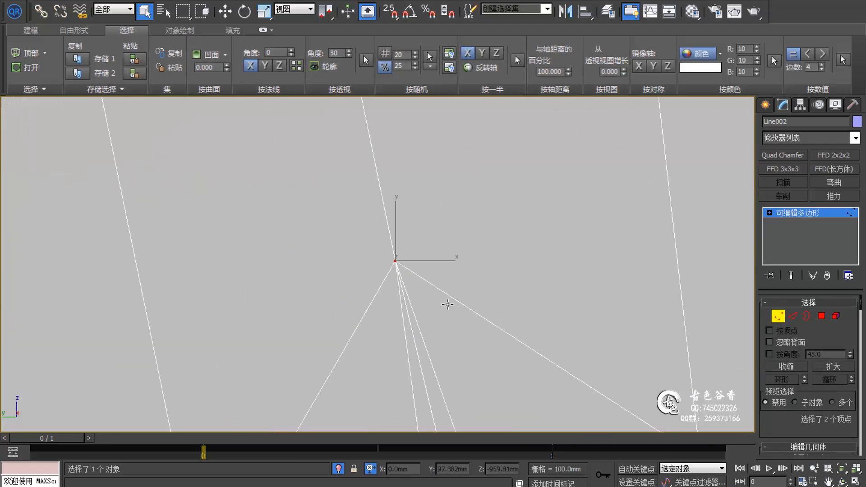
scroll(276, 235, down, 5)
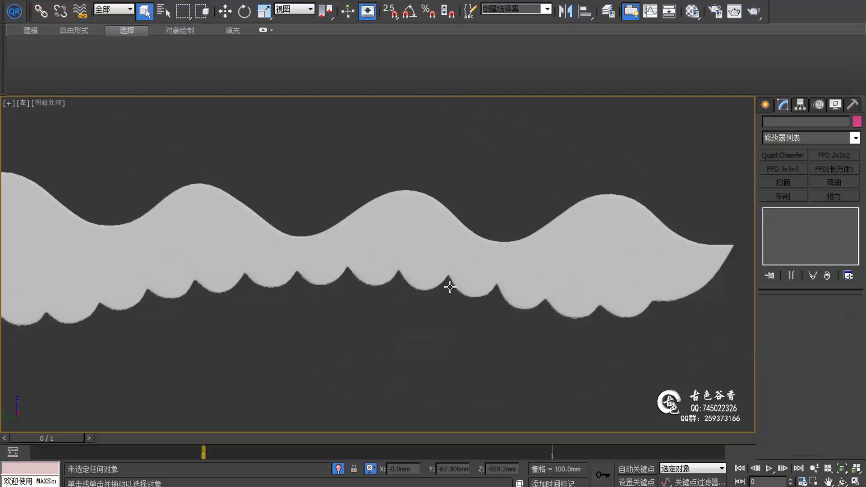
Select the middle layer's lower rim vertices along its wavy seam with the bottom layer.
scroll(425, 245, up, 5)
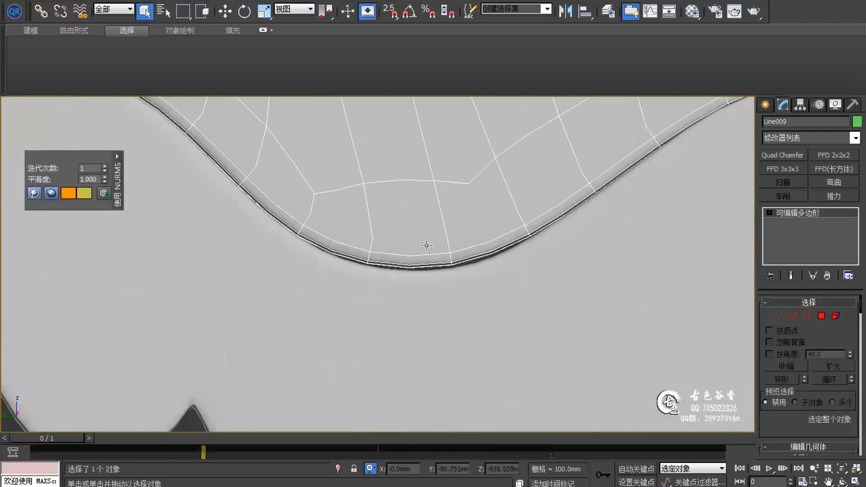
key(w)
middle_drag(527, 256, 225, 383)
middle_drag(550, 338, 181, 185)
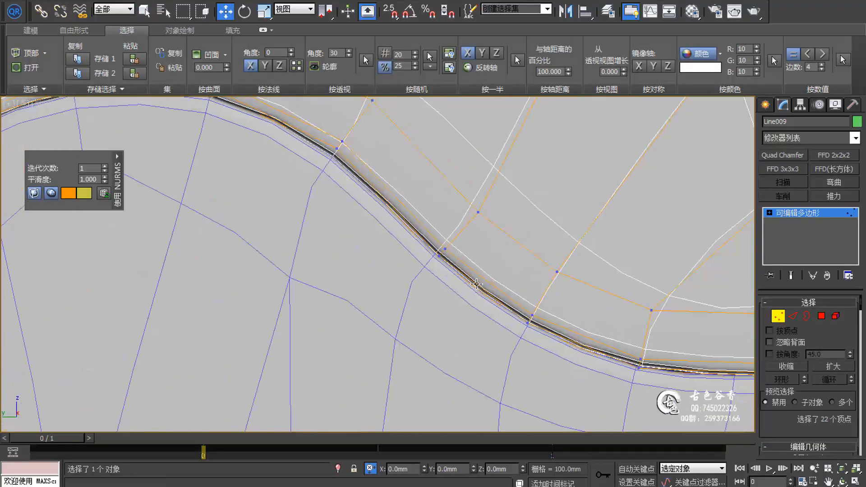
middle_drag(587, 289, 451, 260)
drag(618, 280, 659, 357)
scroll(571, 249, down, 5)
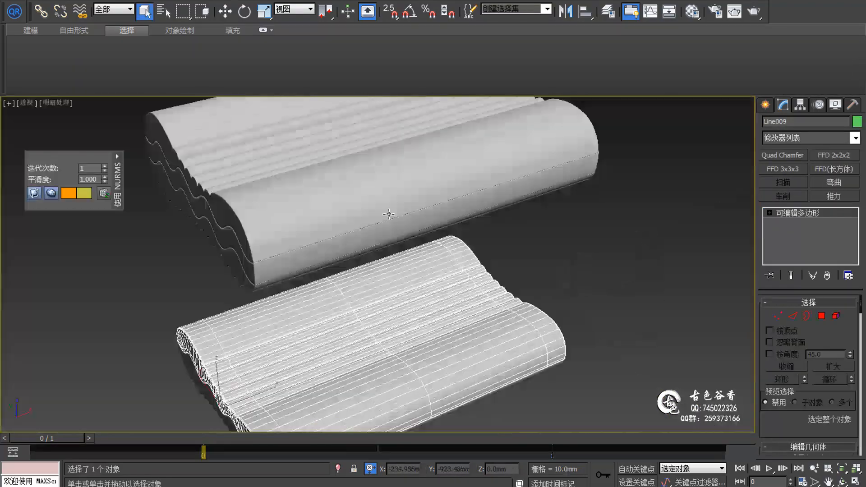
scroll(389, 214, down, 5)
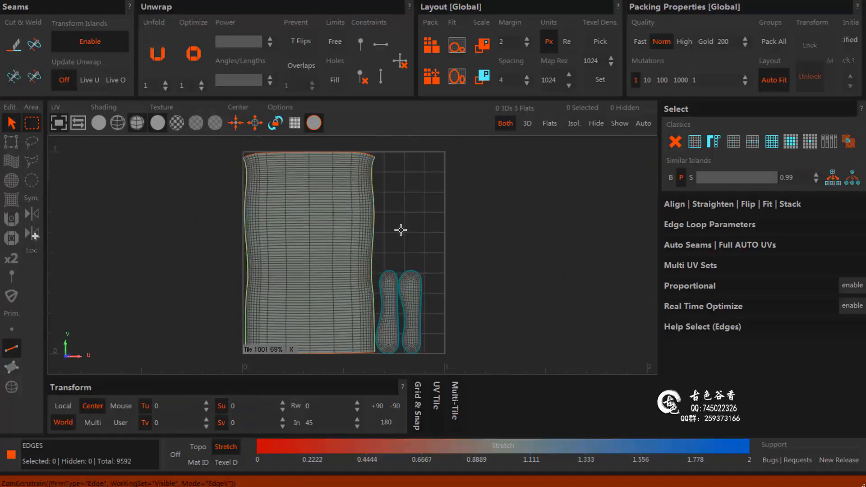
In RizomUV, select the pillow body's UV island and optimize it.
key(F4)
click(326, 231)
key(o)
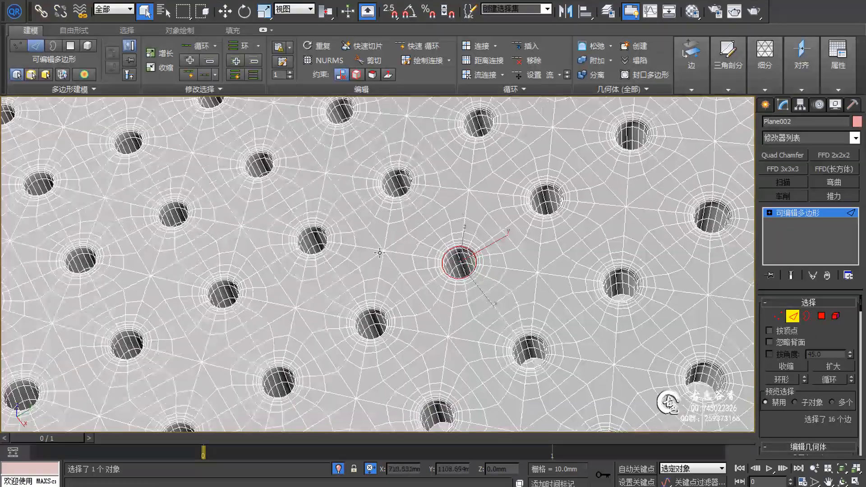
In 3ds Max, select all hole rim edges similar to the selected rim loop on the perforated pillow.
click(208, 90)
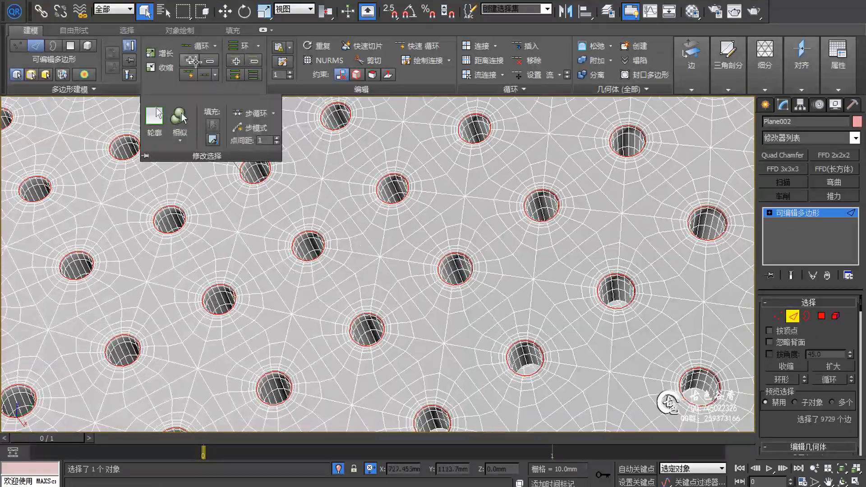
click(179, 118)
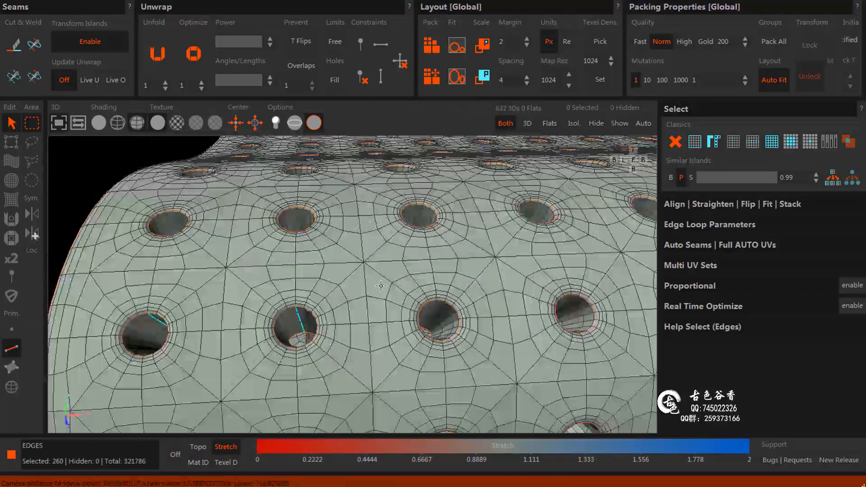
In RizomUV, check the seam edges on the perforated pillow's hole walls and select a lengthwise edge path along its body.
alt+drag(422, 301, 335, 277)
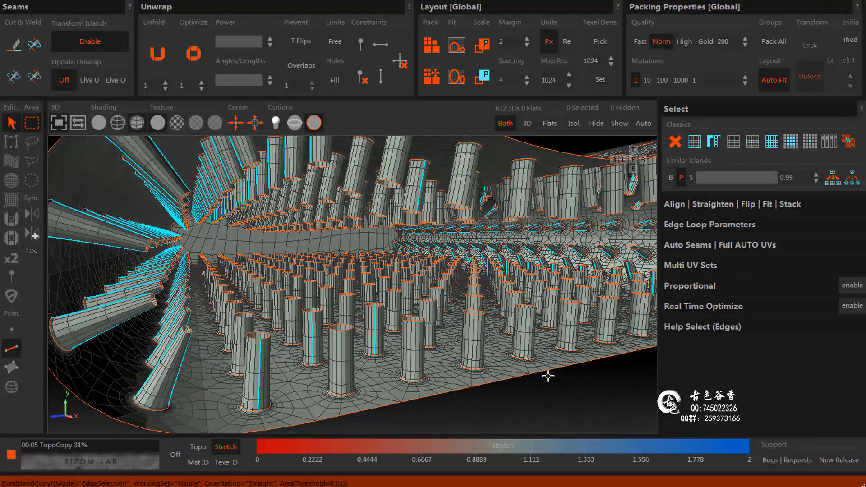
alt+drag(548, 376, 402, 343)
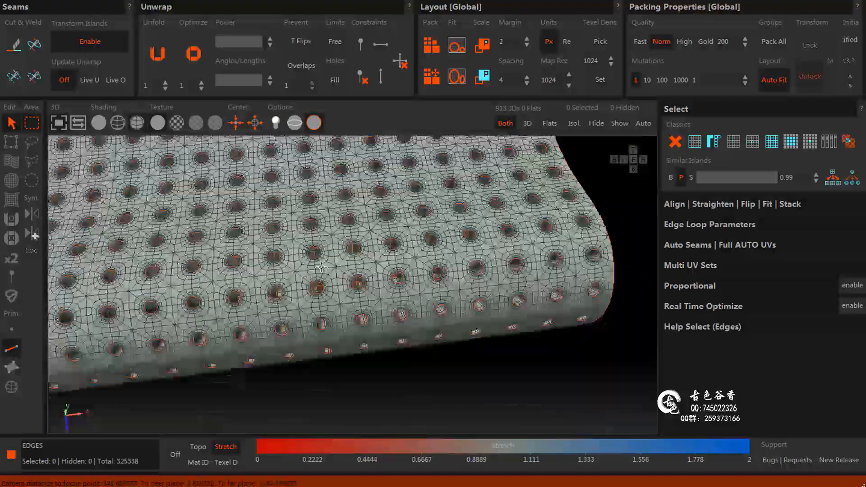
scroll(366, 231, up, 5)
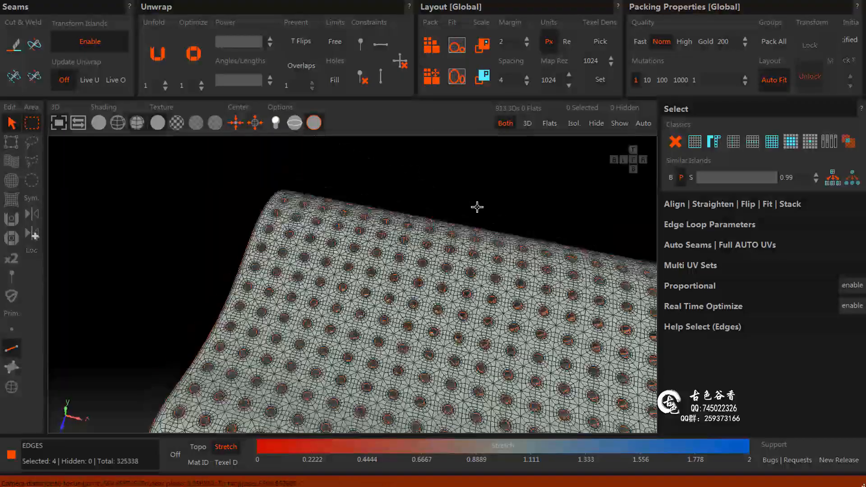
alt+drag(478, 207, 332, 302)
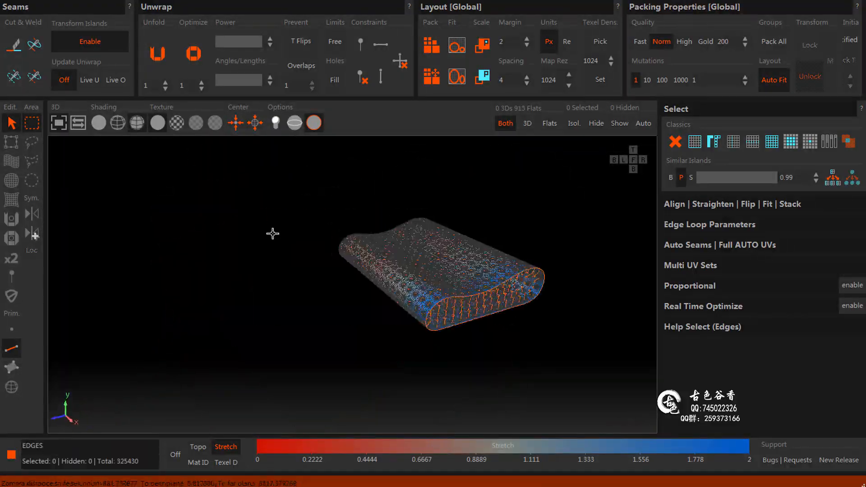
click(399, 180)
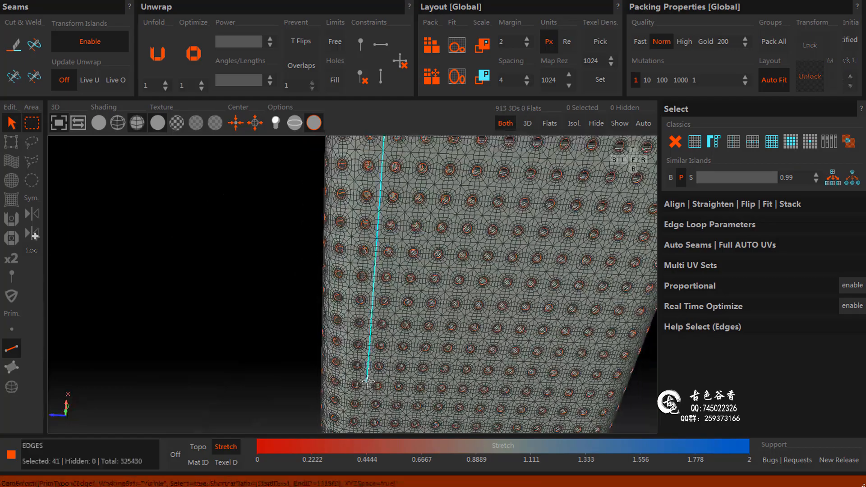
scroll(371, 321, down, 3)
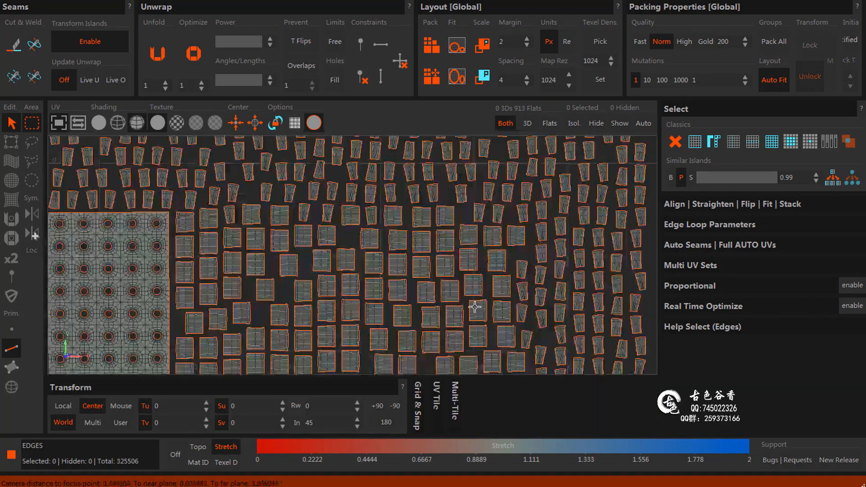
click(273, 127)
alt+drag(325, 212, 373, 222)
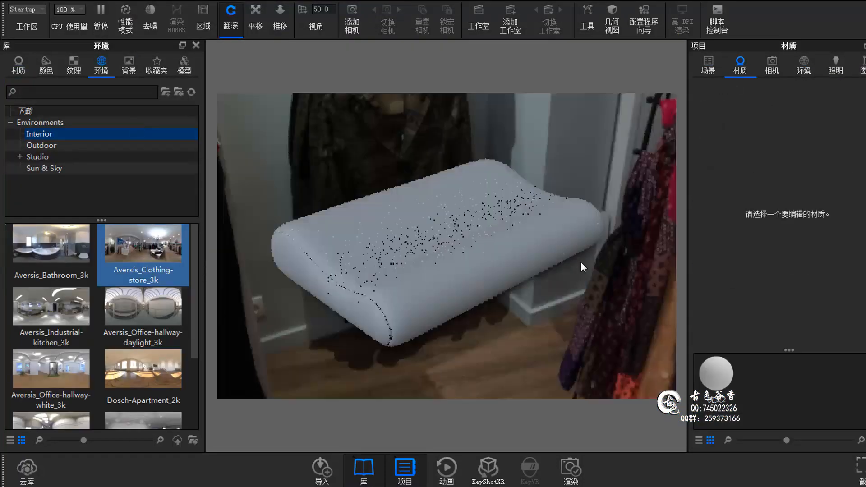
In KeyShot, rotate the Aversis_Clothing-store_3k environment lighting and change the scene background to a solid dark colour.
ctrl+drag(584, 265, 776, 80)
click(805, 66)
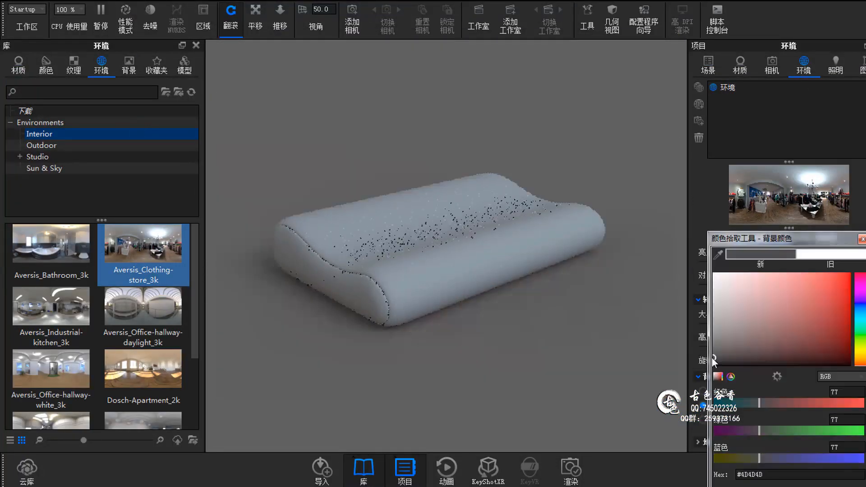
scroll(758, 353, down, 5)
click(760, 238)
scroll(808, 291, down, 1)
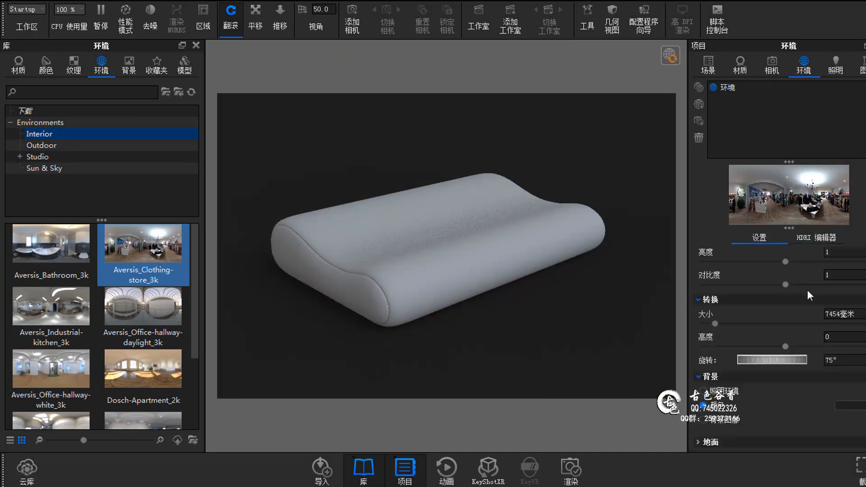
Set the clothing-store environment's brightness to 1.5.
scroll(808, 291, up, 1)
double_click(832, 284)
text(1.5)
Make the pillow material Advanced, load 贴图.jpg as its diffuse texture with UV mapping, and add 枕头贴图法线.jpg as the bump map.
double_click(587, 262)
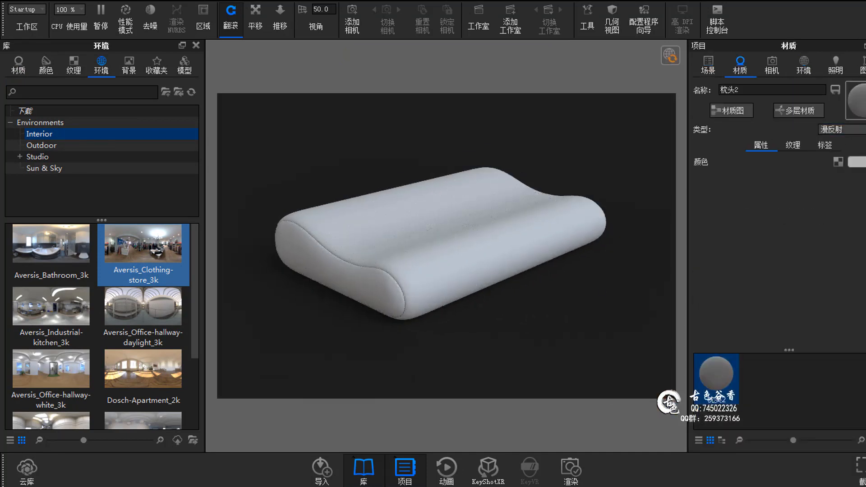
click(775, 144)
drag(758, 79, 364, 461)
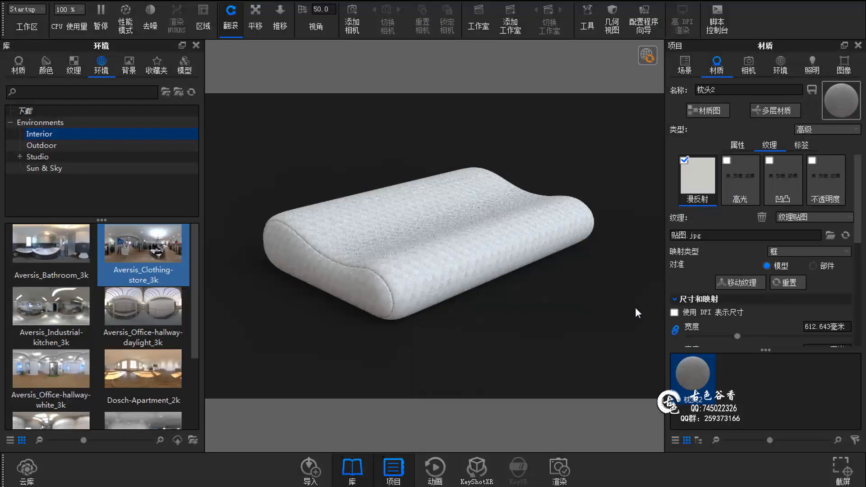
click(809, 251)
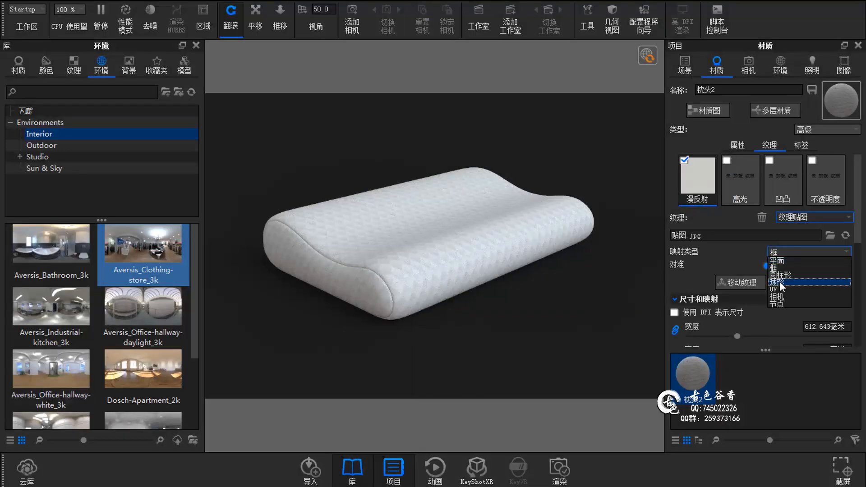
click(780, 261)
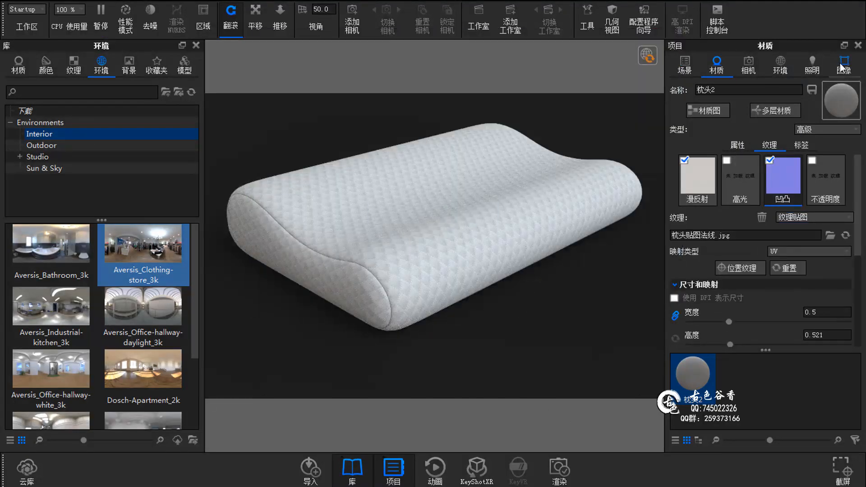
Configure the still render 枕头A as PNG at 5000 × 3329 pixels in the 27高低枕 folder, with the Clown pass included.
click(560, 469)
click(692, 153)
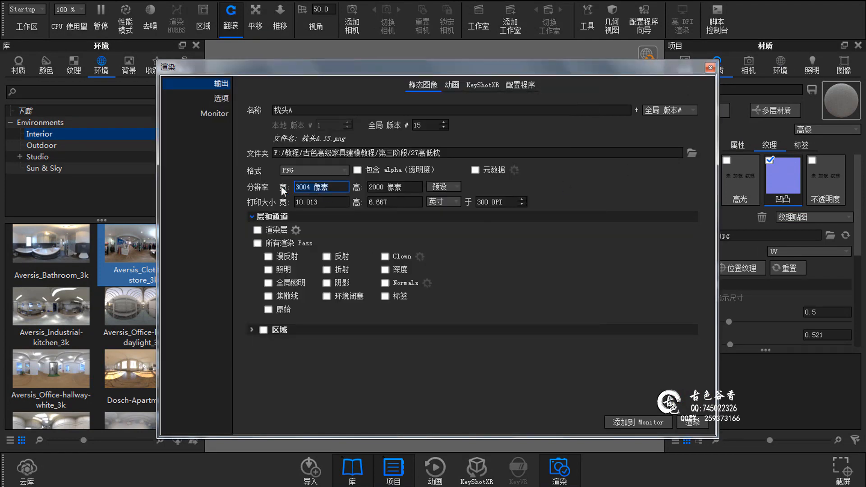
click(221, 98)
click(221, 83)
drag(407, 67, 553, 46)
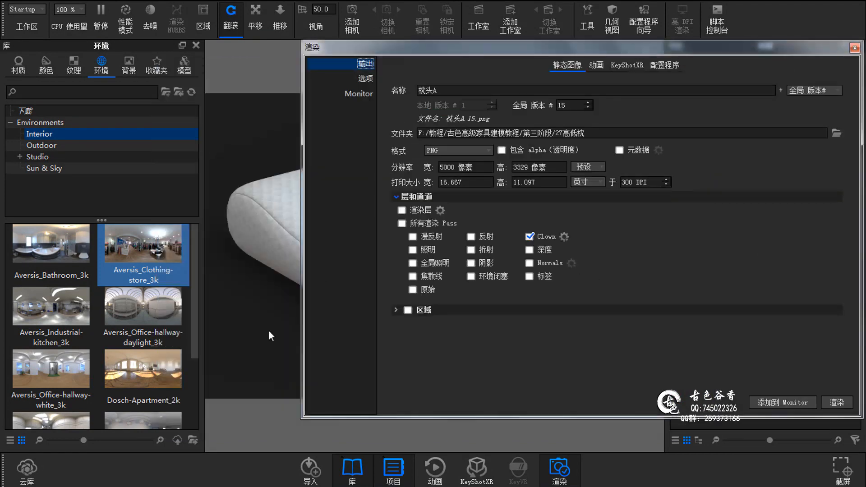
Start the still render of the textured pillow and fit the render output in view.
drag(665, 47, 431, 31)
click(604, 384)
drag(450, 132, 429, 46)
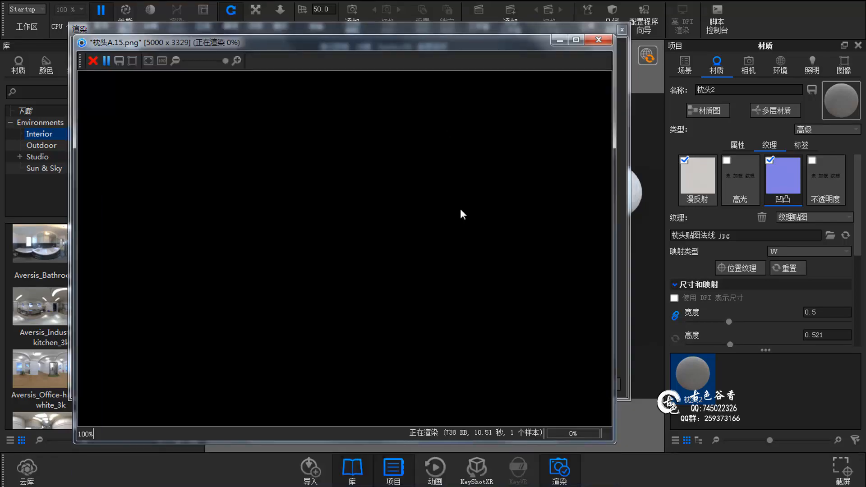
scroll(417, 247, down, 10)
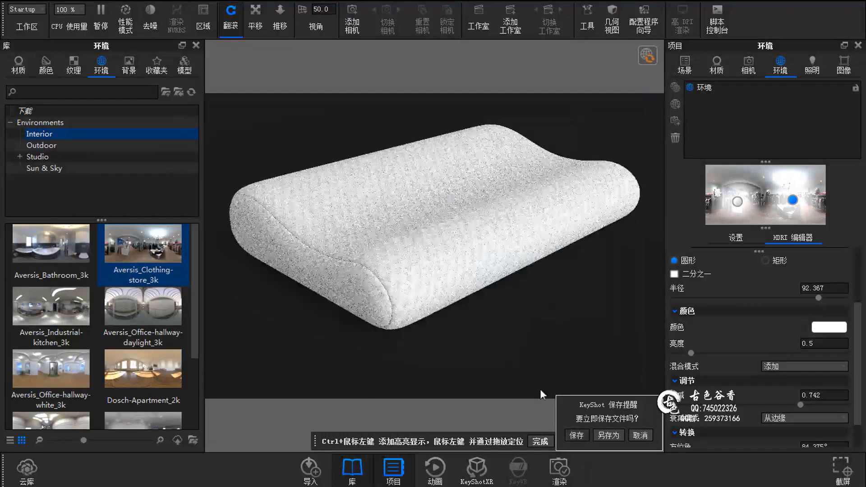
Add custom image resolution presets 5000 at 5000 × 2813, 4000 at 4000 × 2250, and 3000B at 3000 × 1688.
scroll(443, 312, up, 5)
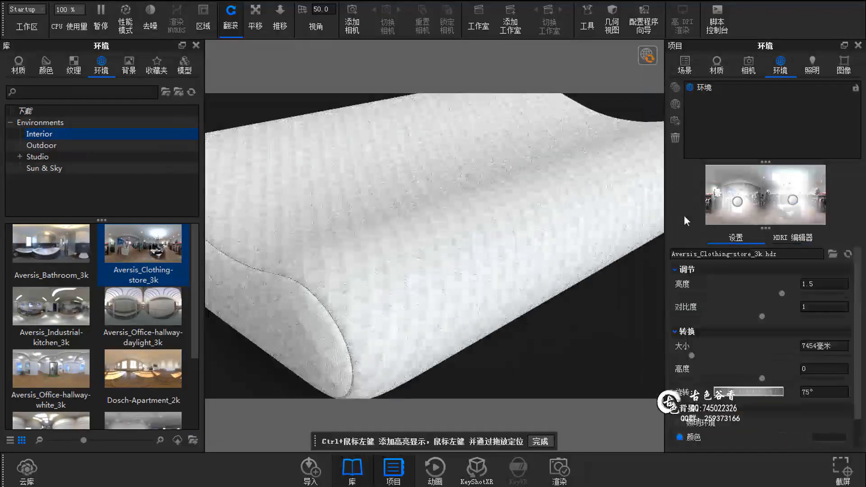
scroll(546, 348, up, 6)
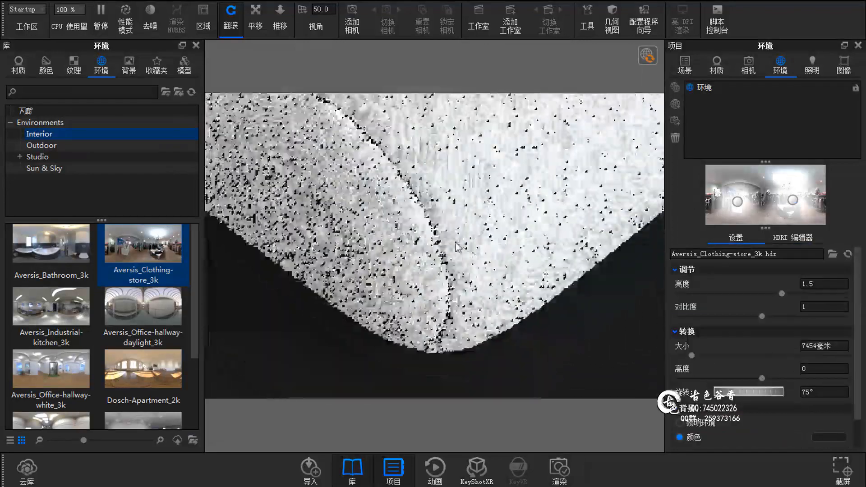
click(844, 66)
click(839, 99)
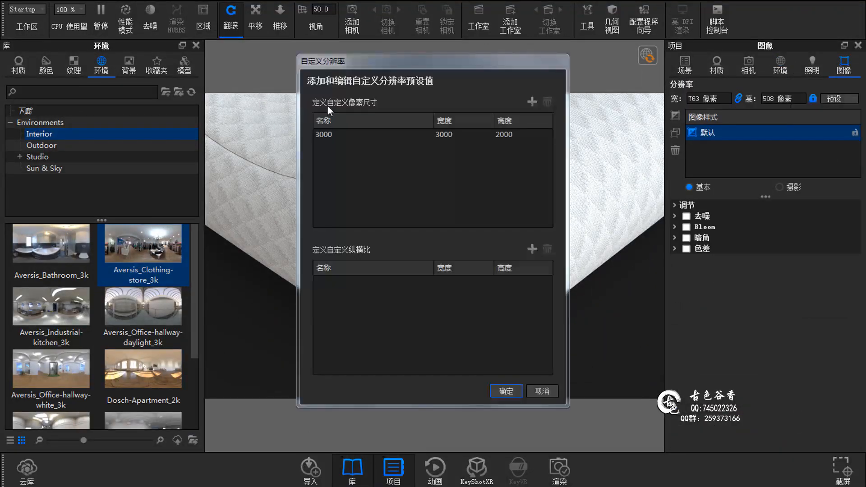
click(442, 146)
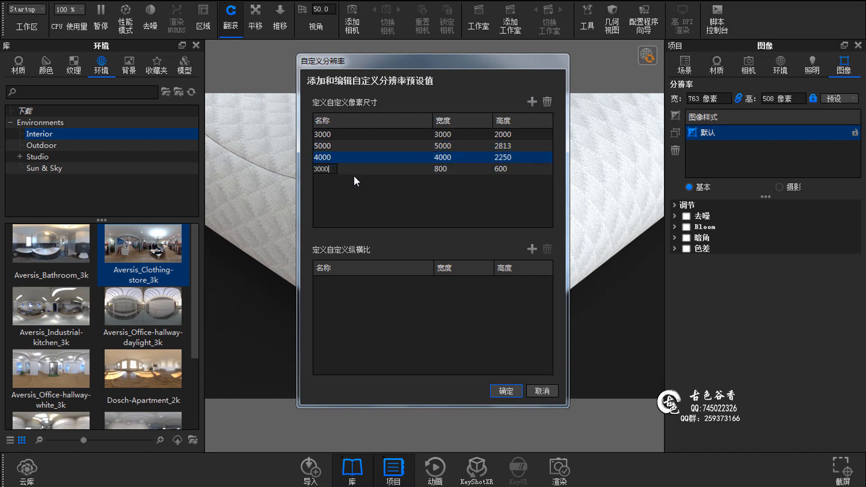
click(502, 169)
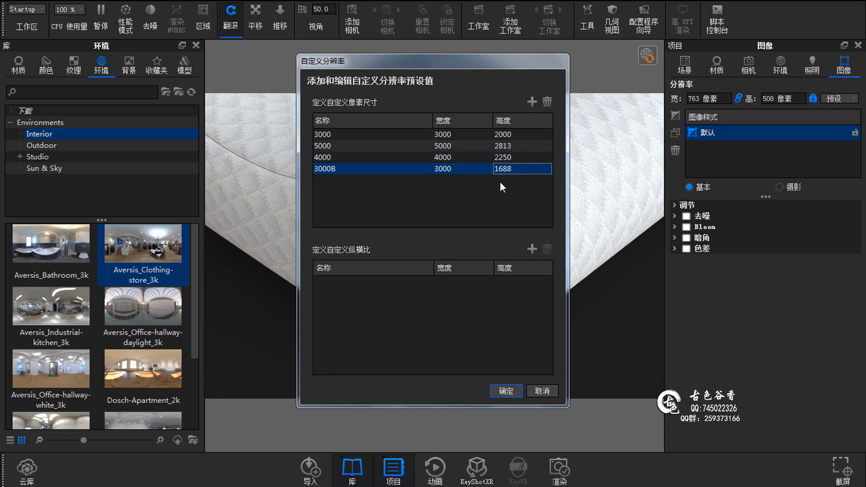
click(506, 392)
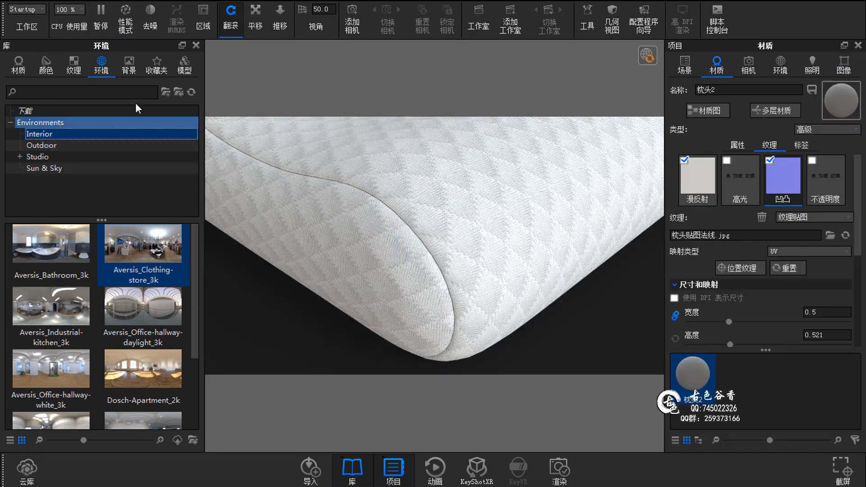
Create a material library folder named 古色材质库, place it directly under Materials, and enlarge the folder list.
click(126, 122)
click(18, 66)
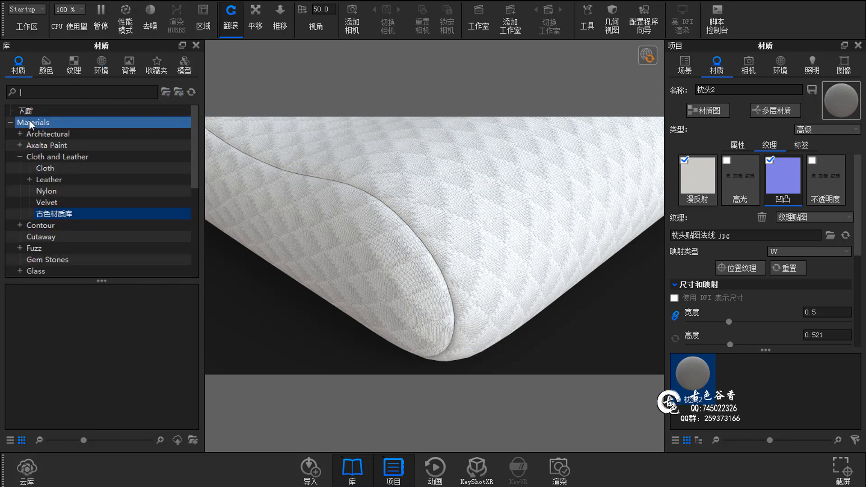
click(10, 123)
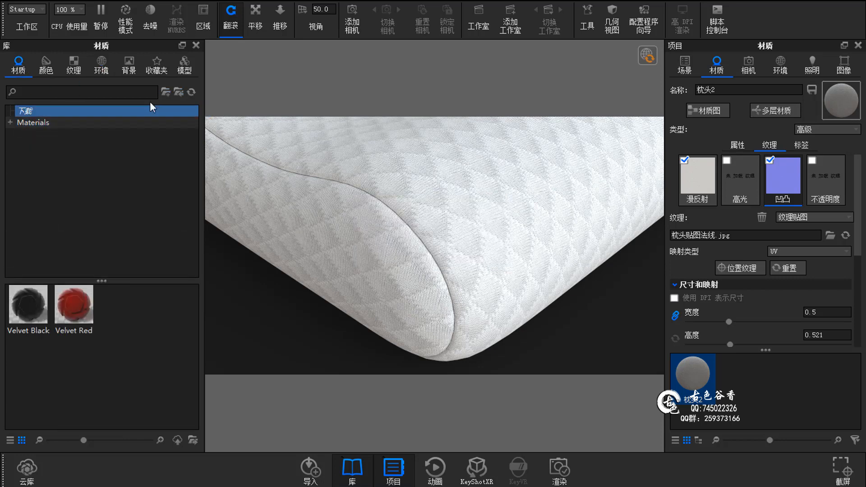
click(165, 92)
text(古色材质库)
key(Return)
drag(63, 214, 47, 123)
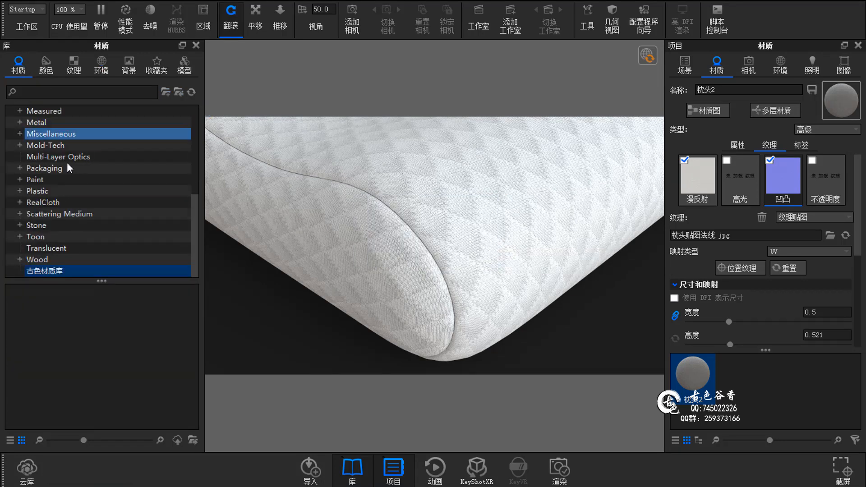
drag(103, 280, 103, 346)
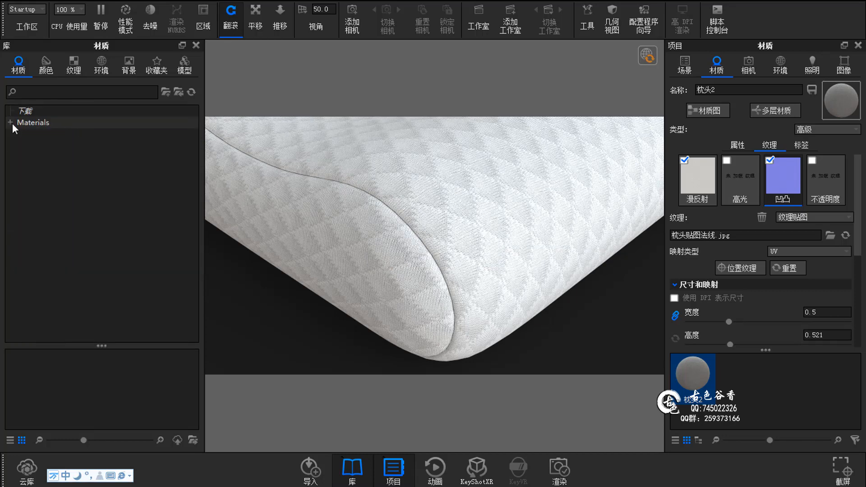
Save the material 枕头2 to the 古色材质库 library folder and apply it from there to the pillow.
click(737, 146)
click(812, 90)
click(457, 304)
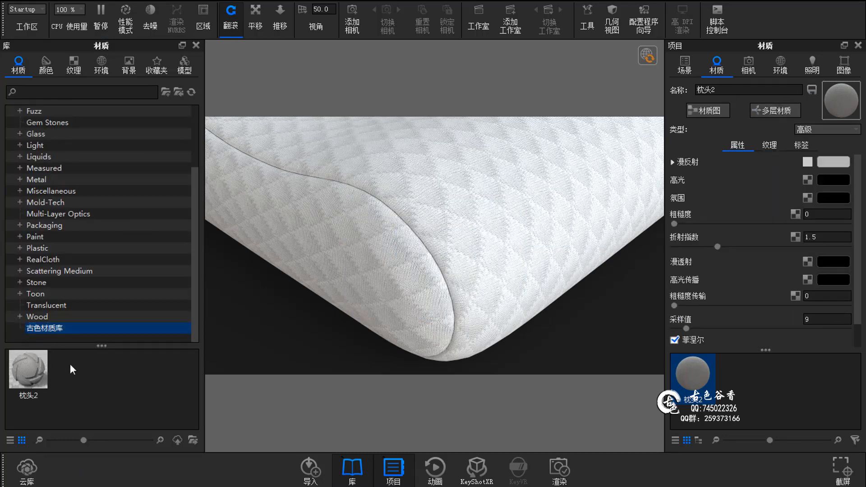
drag(29, 370, 471, 221)
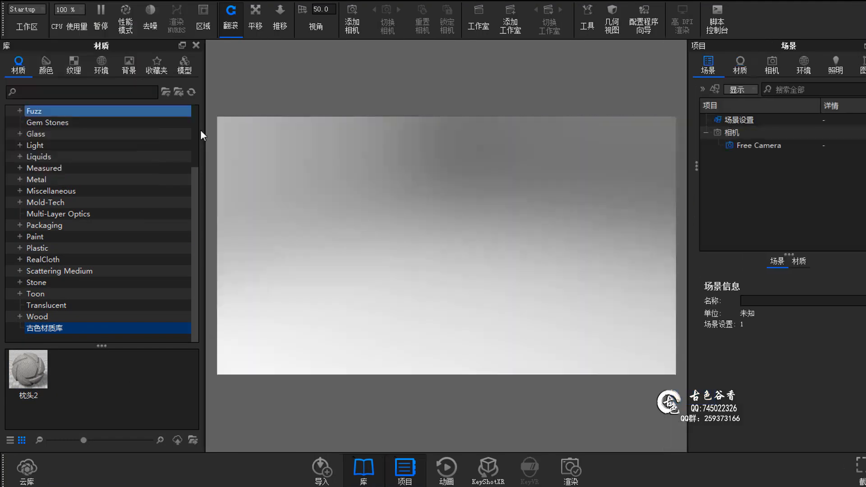
Import the layered pillow with the perforated section into a new scene and light it with the Aversis_Industrial-kitchen_3k environment.
click(457, 309)
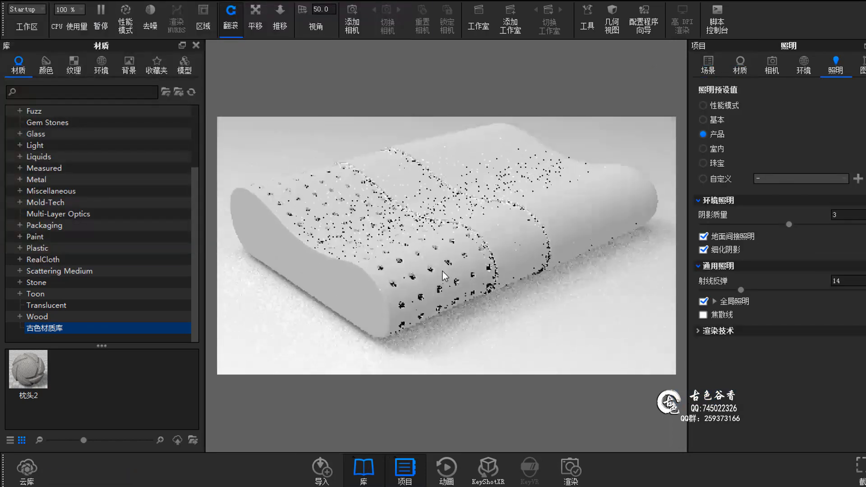
click(748, 70)
click(101, 66)
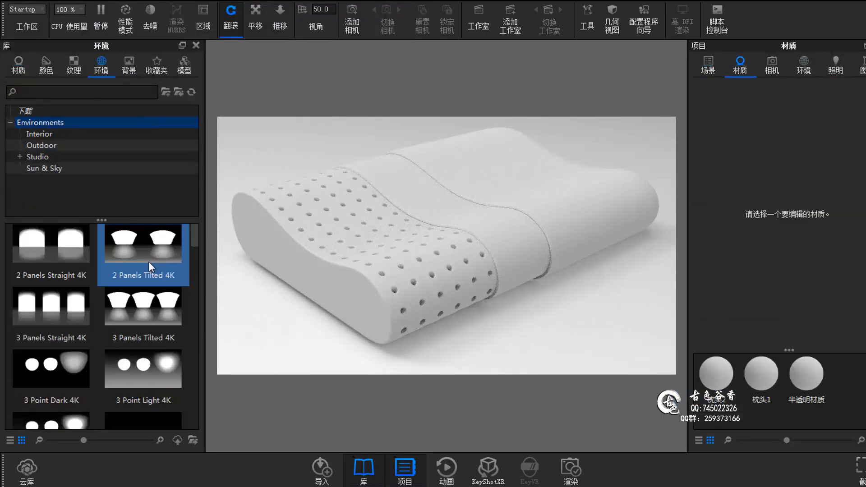
click(41, 122)
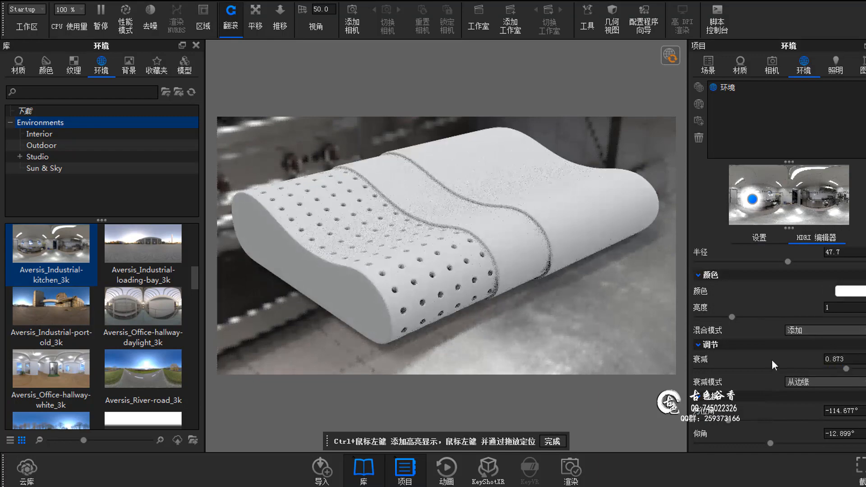
Add a second round light pin with brightness 0.5 to the other half of the HDRI environment and enlarge its radius.
scroll(792, 332, up, 2)
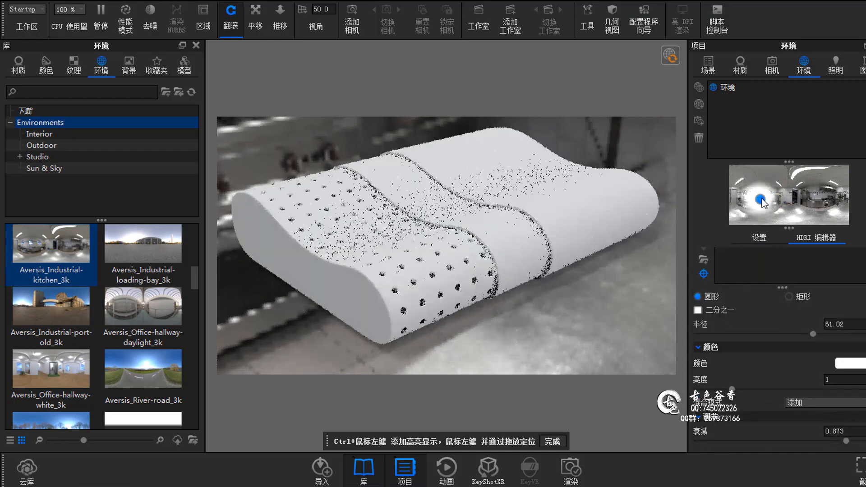
scroll(807, 348, down, 1)
drag(761, 199, 816, 197)
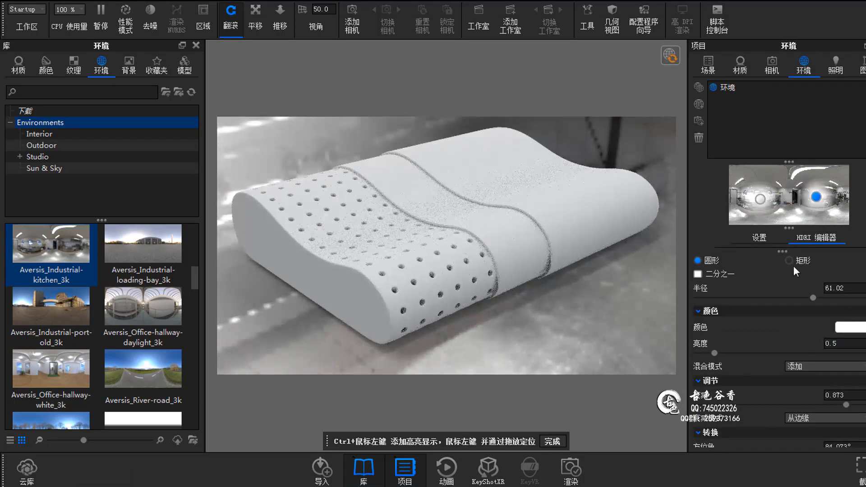
drag(814, 298, 841, 298)
Set the industrial-kitchen environment's brightness to 1.5 and replace the visible backdrop with a solid dark colour.
click(759, 238)
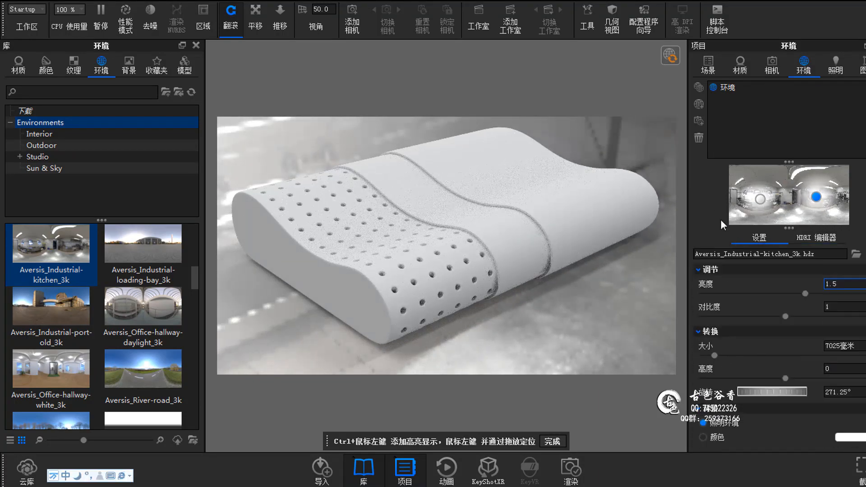
scroll(759, 316, down, 1)
click(699, 405)
click(851, 405)
click(648, 252)
click(747, 484)
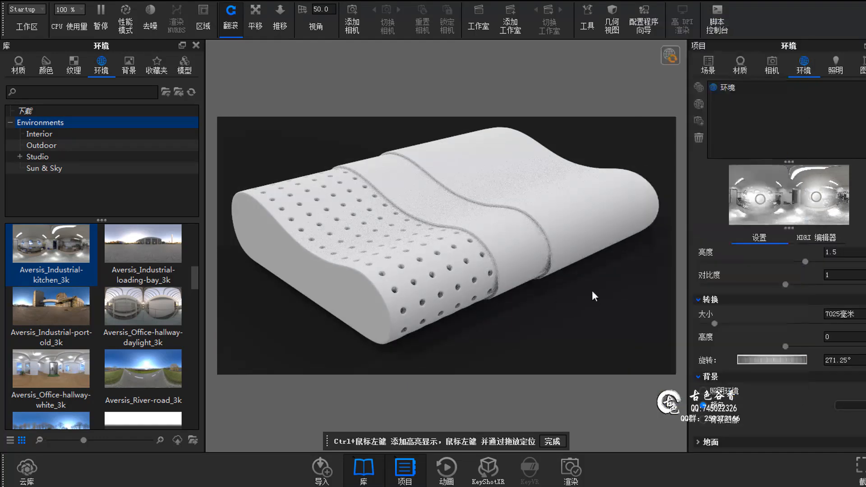
Try to apply the library material 枕头2 to the layered pillow's unperforated end section.
click(740, 65)
click(19, 65)
drag(28, 369, 570, 208)
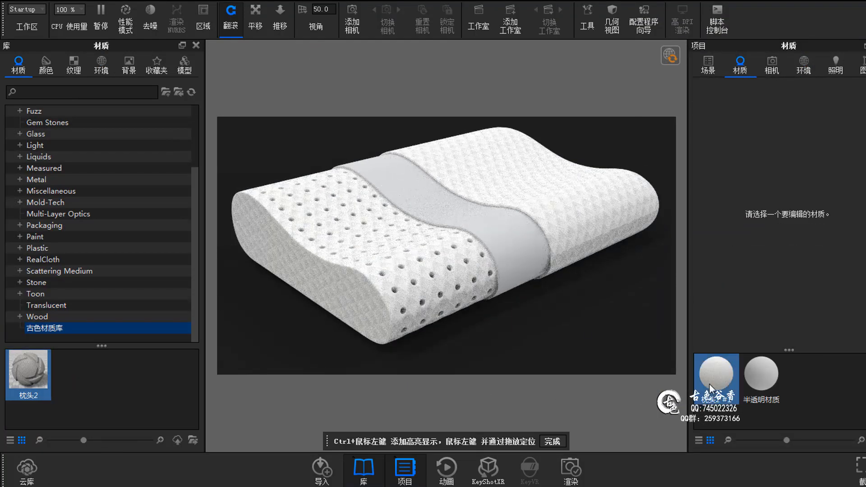
Rename the saved material in the 古色材质库 library folder to 枕头.
right_click(35, 397)
click(59, 336)
click(422, 235)
key(BackSpace)
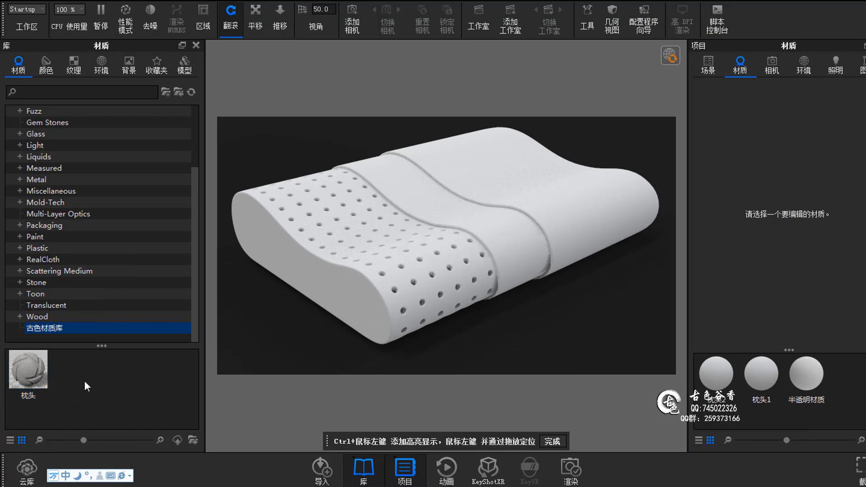
Apply the library material 枕头 to the layered pillow's unperforated end section and set its diffuse texture mapping to UV.
drag(28, 373, 564, 212)
click(443, 312)
click(775, 389)
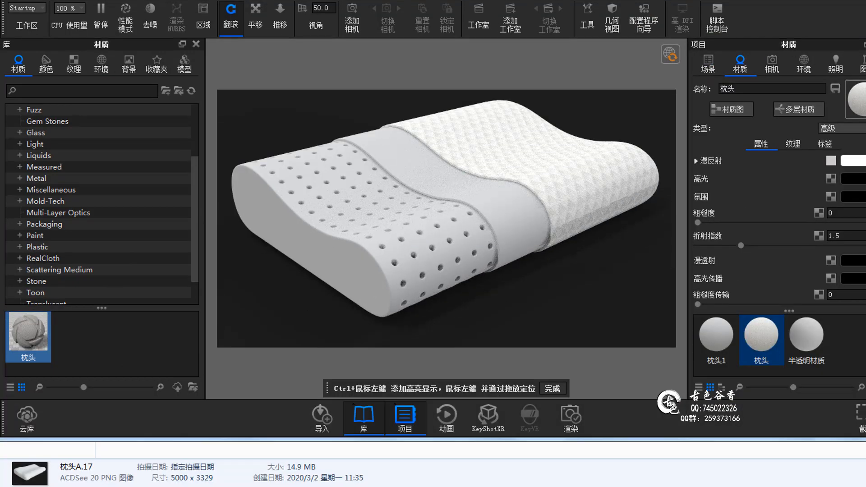
drag(816, 349, 817, 388)
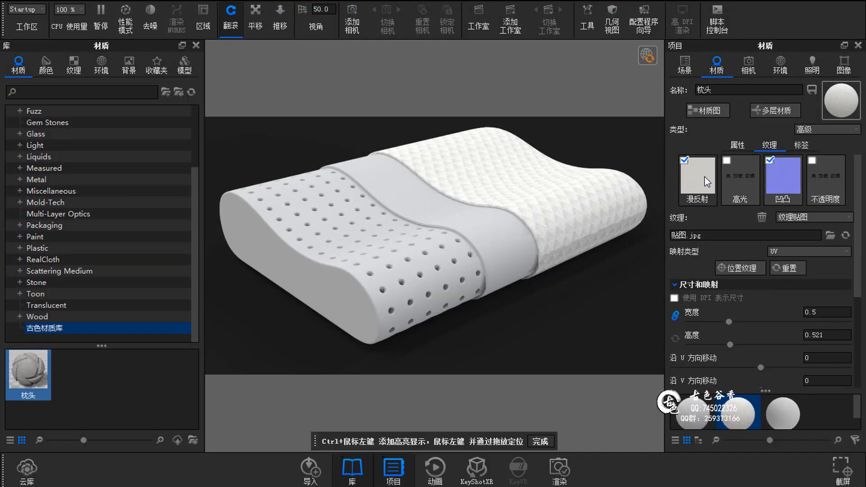
click(784, 288)
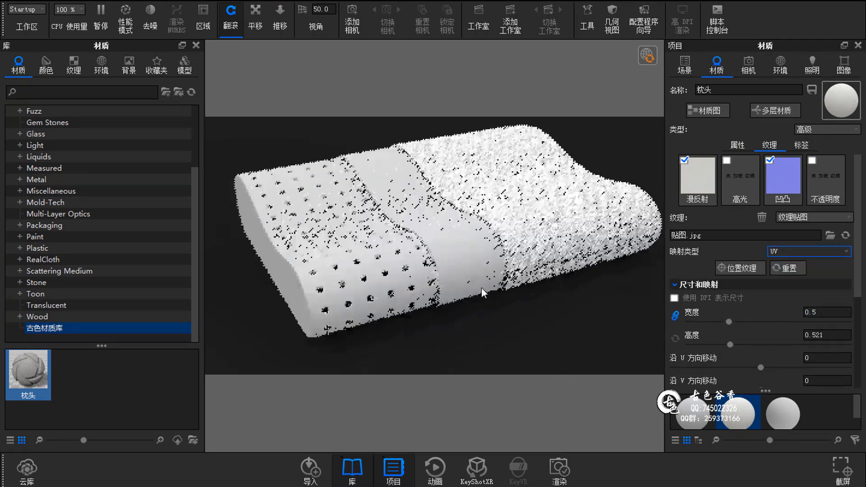
Set the 枕头 material's diffuse texture width to 0.3 and check the fabric scale on the end section.
scroll(551, 339, up, 5)
drag(514, 335, 515, 312)
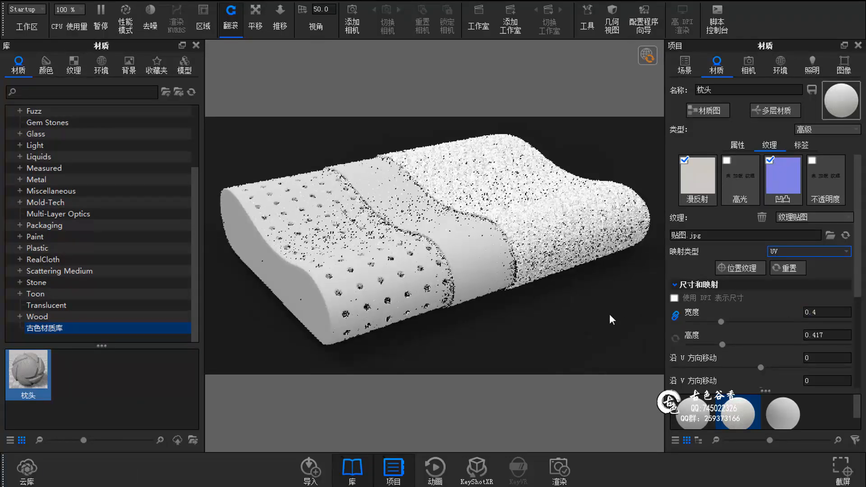
drag(626, 312, 522, 335)
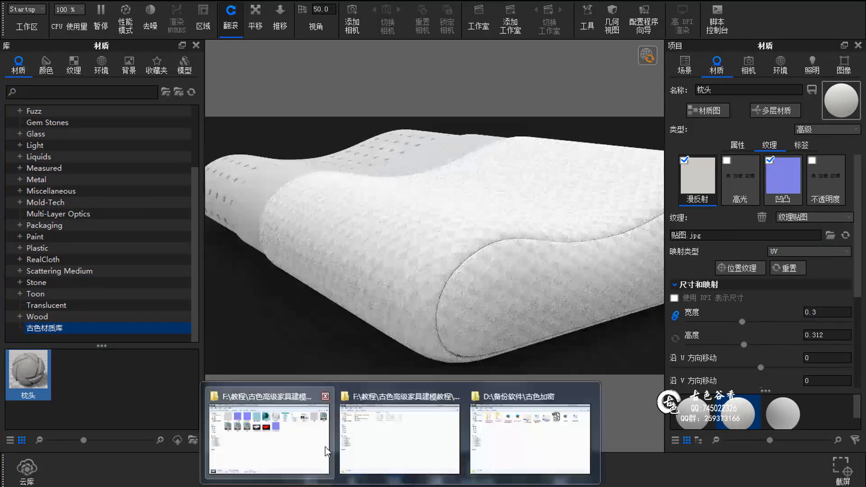
click(328, 453)
key(Escape)
drag(456, 341, 506, 330)
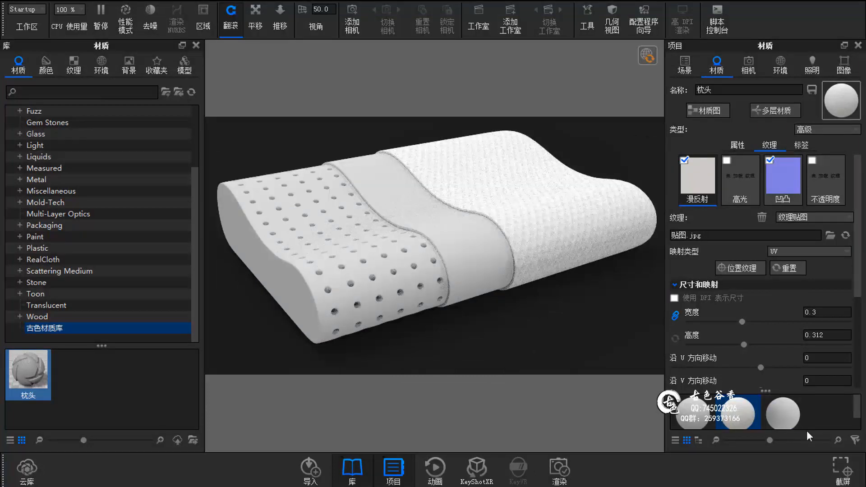
Change the type of the middle band's 半透明材质 material to 半透明（高级）.
click(780, 397)
click(739, 146)
click(827, 130)
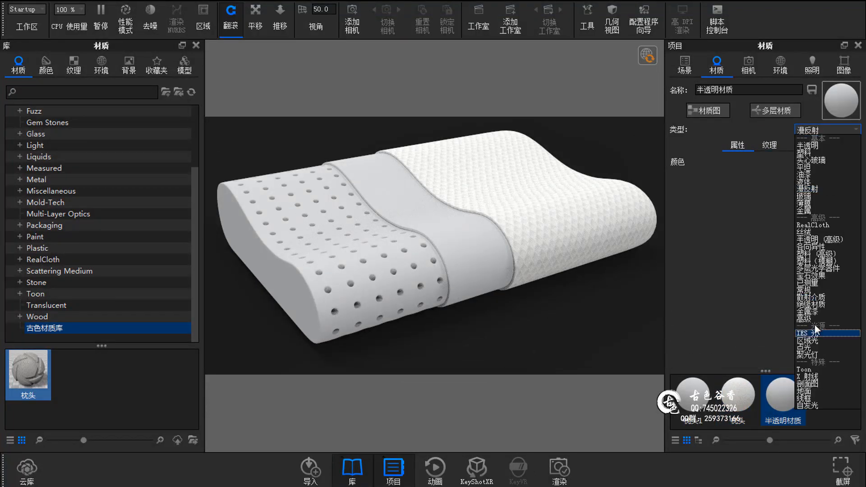
click(816, 327)
click(830, 131)
click(826, 243)
Set the middle band material's specular colour to mid grey #828282.
click(840, 221)
click(645, 111)
click(646, 129)
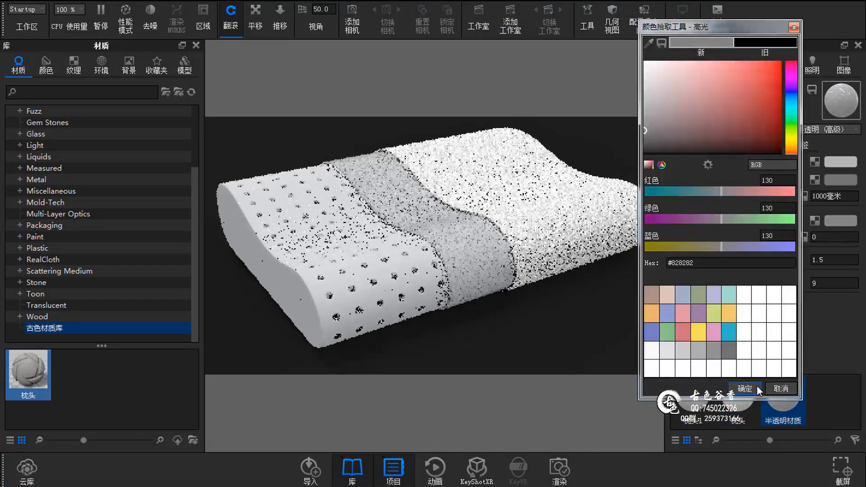
click(755, 389)
Set the middle band material's surface colour to a pale blue-grey.
click(841, 162)
click(617, 129)
click(761, 152)
click(761, 131)
click(648, 125)
click(721, 418)
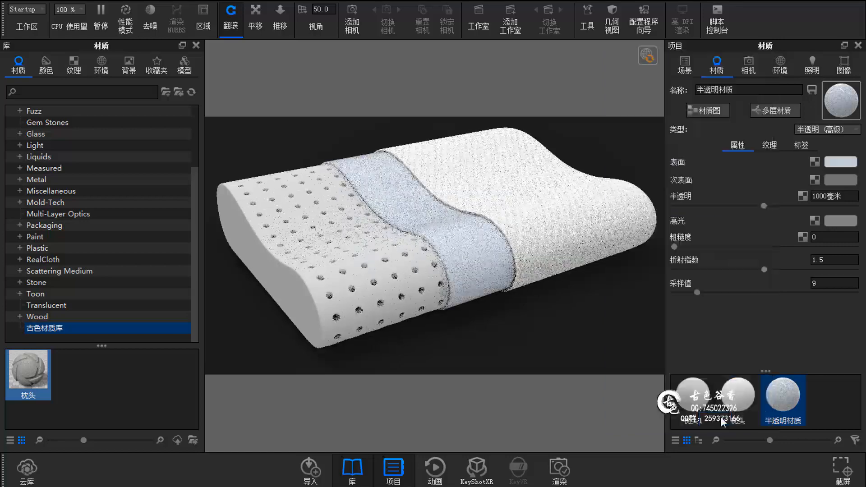
Set the middle band material's subsurface colour to a light blue.
click(841, 180)
click(731, 157)
click(622, 156)
click(684, 446)
Adjust the middle band material's translucency and set its refractive index to 1.1.
drag(764, 207, 813, 207)
scroll(539, 276, up, 3)
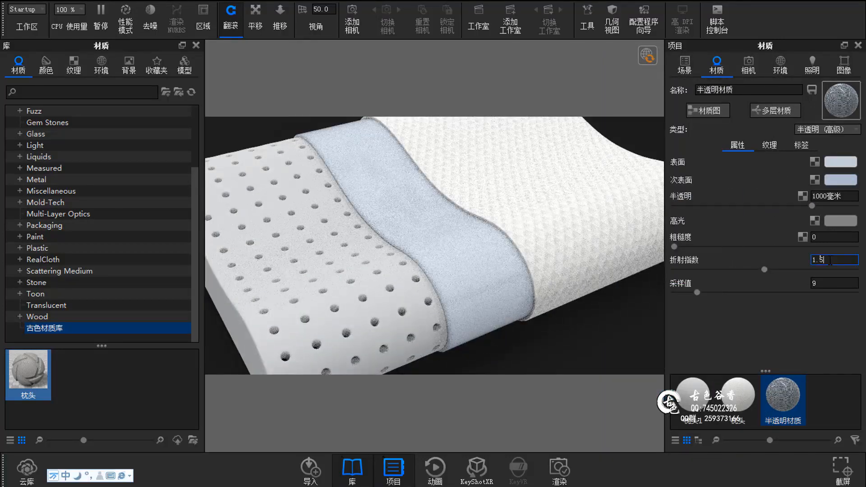
key(BackSpace)
text(1)
key(Return)
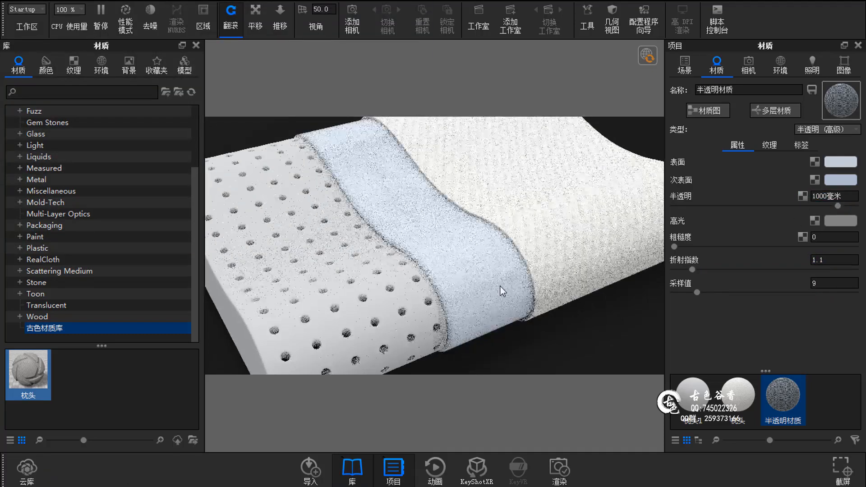
Try the basic 半透明 type on the middle band with adjusted translucency and surface colour, comparing it with the reference photo.
click(828, 130)
click(828, 147)
drag(710, 205, 733, 206)
click(838, 164)
click(732, 88)
click(828, 130)
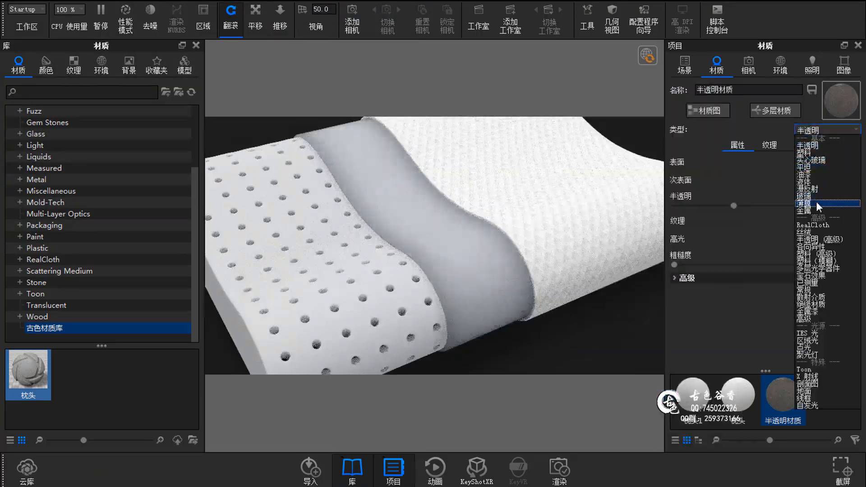
click(824, 153)
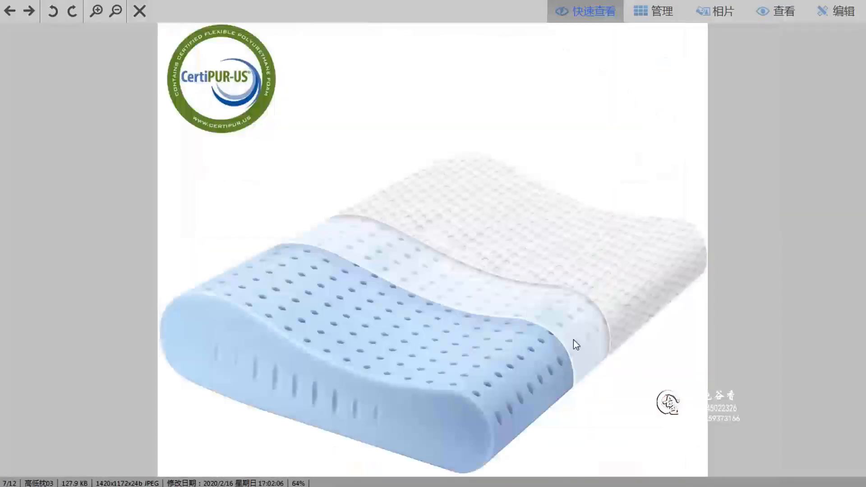
key(Escape)
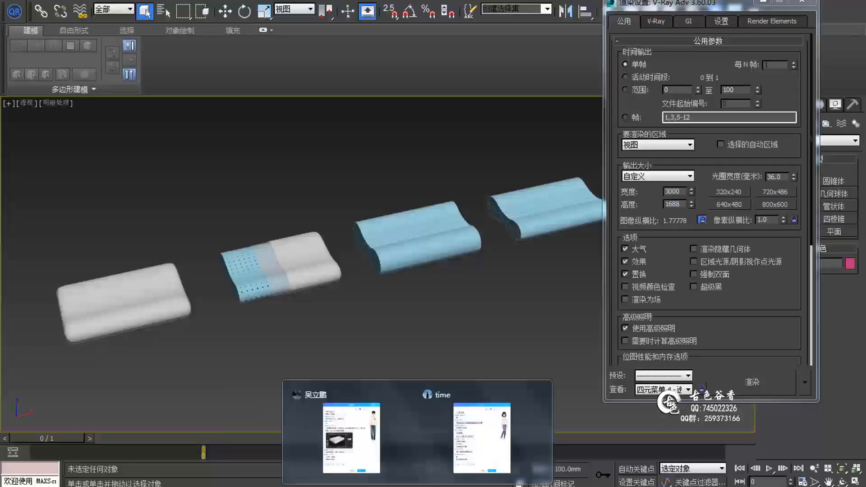
Set the fabric_9_b.jpg opacity texture's width to 0.2 and its opacity map mode to 反转颜色.
drag(793, 206, 840, 206)
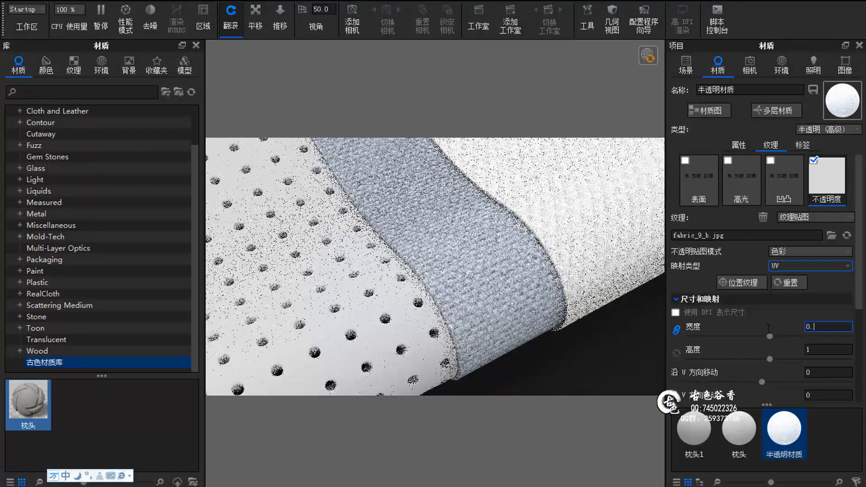
text(2)
key(Return)
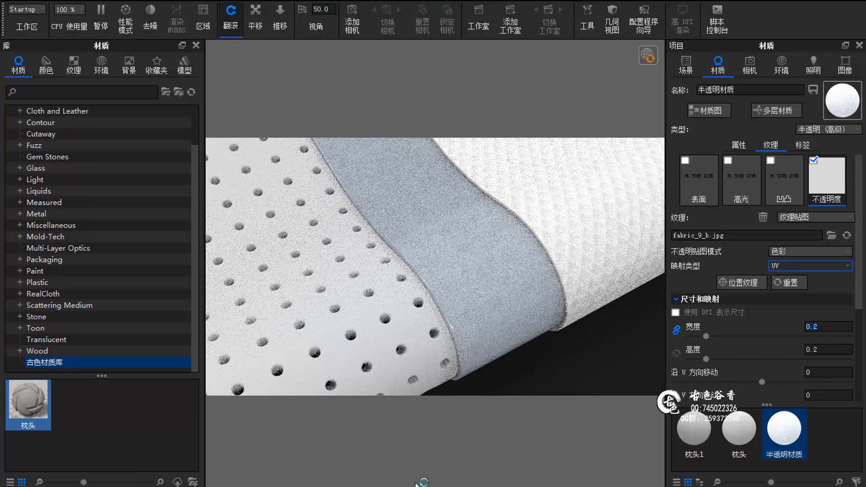
click(810, 251)
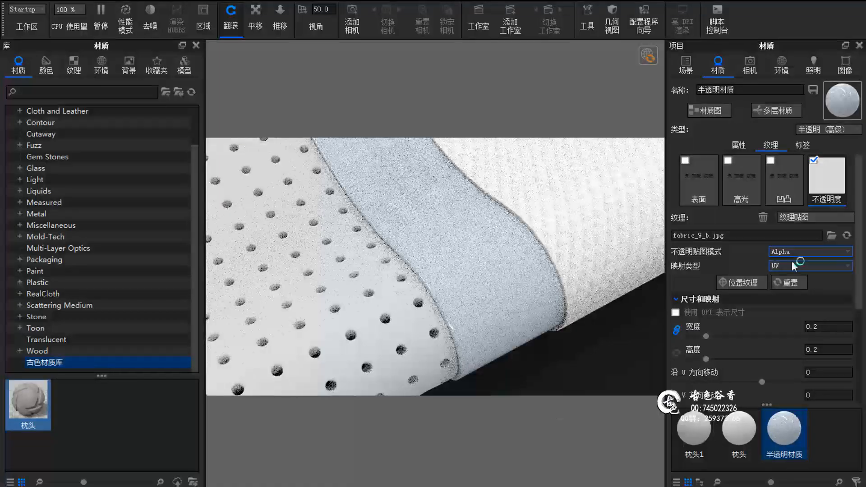
click(792, 261)
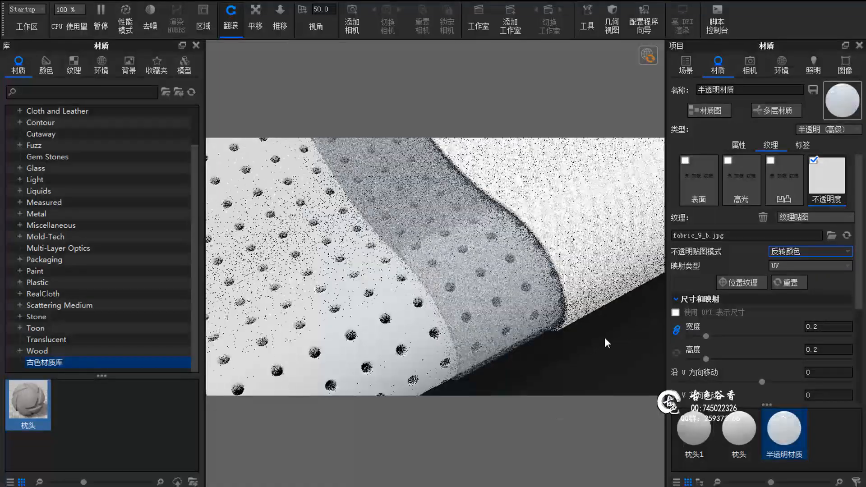
Switch to Photoshop and darken fabric_9_b.jpg with a Curves adjustment mapping input 129 to output 74.
click(271, 433)
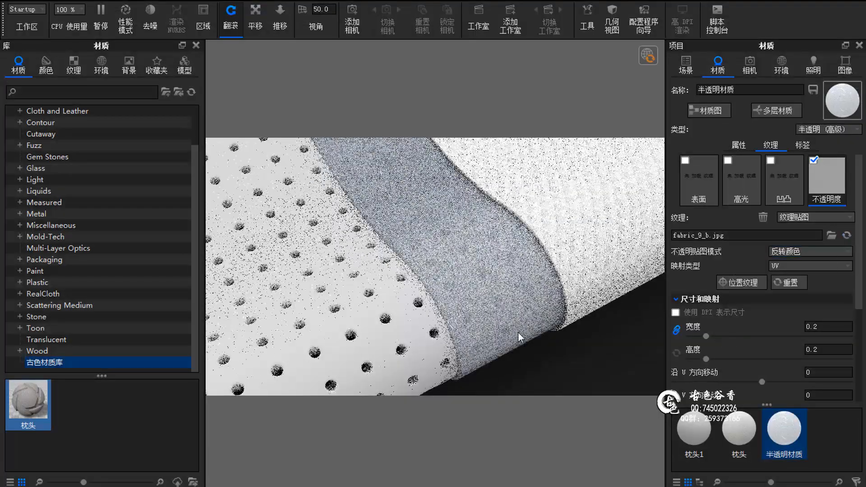
scroll(820, 252, up, 1)
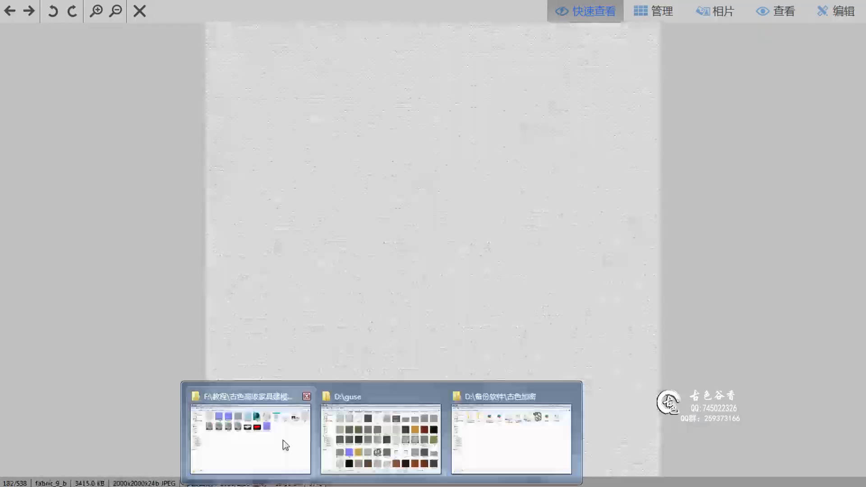
click(284, 444)
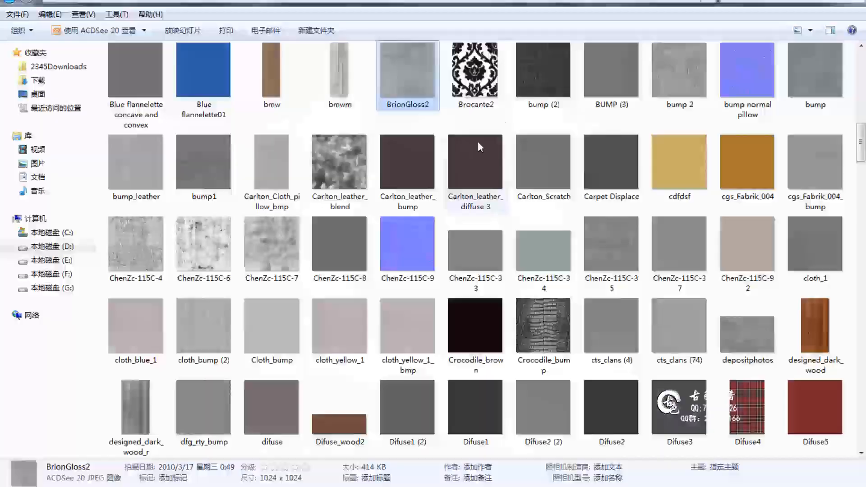
scroll(673, 82, up, 10)
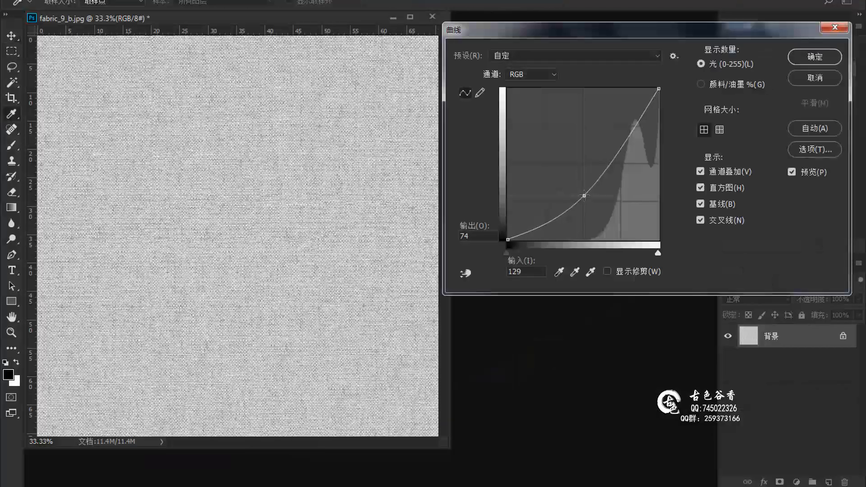
click(793, 172)
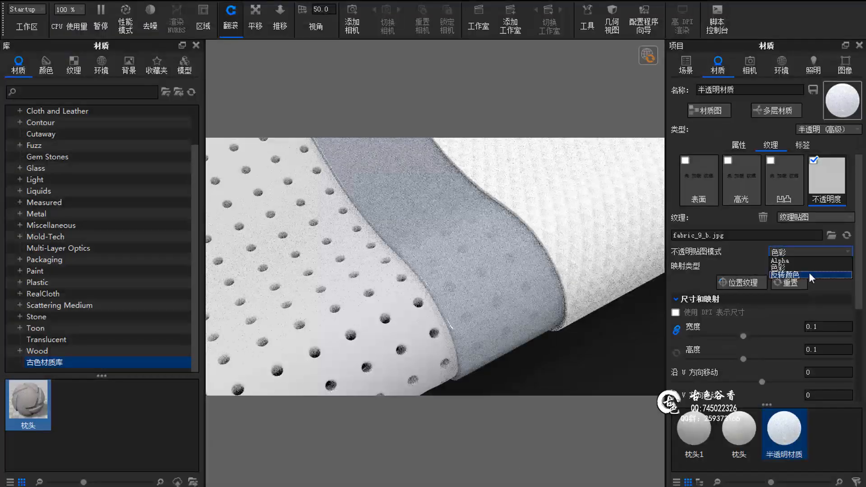
Set the opacity texture's mode to 反转颜色, its UV angle to 90 and its width to 0.05 in KeyShot.
click(811, 275)
scroll(681, 384, down, 2)
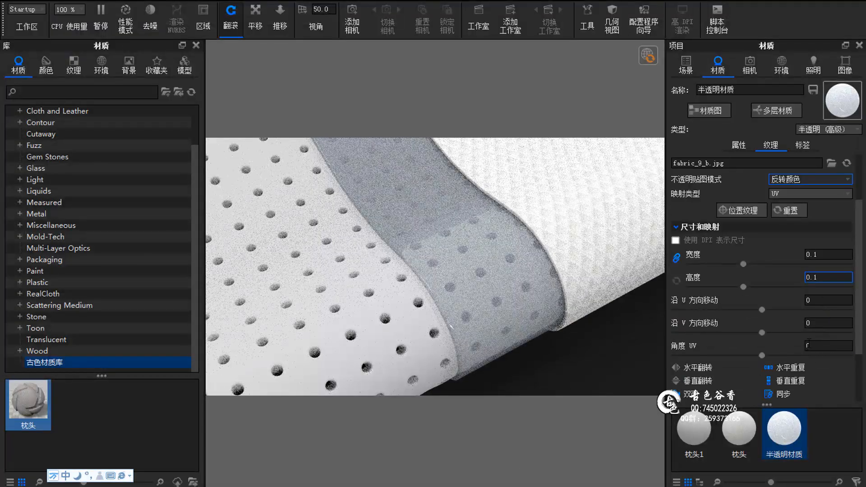
text(90)
key(Return)
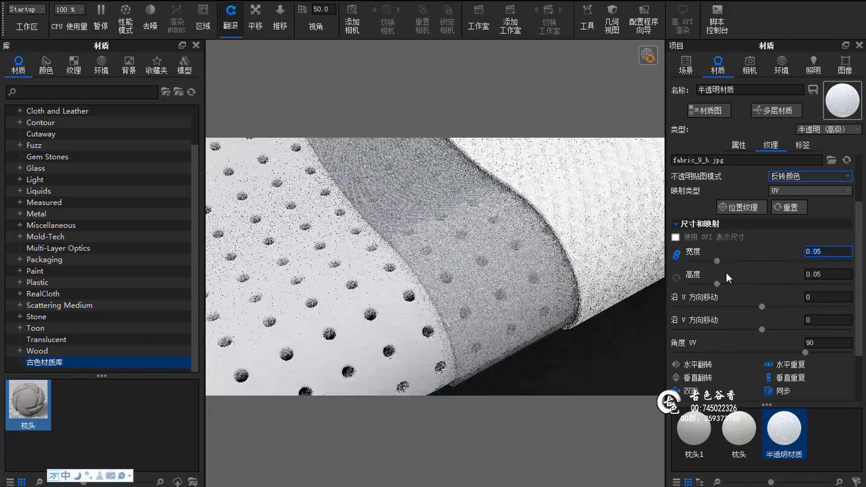
Darken the middle band material's specular colour to a dark grey.
click(739, 145)
click(843, 221)
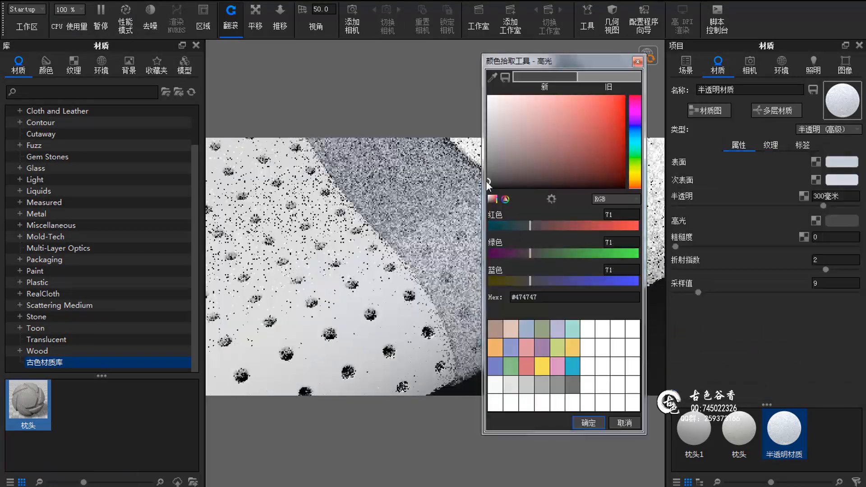
click(588, 422)
Lighten the middle band material's surface colour to near white and set its subsurface colour to #E9EAF1.
click(842, 180)
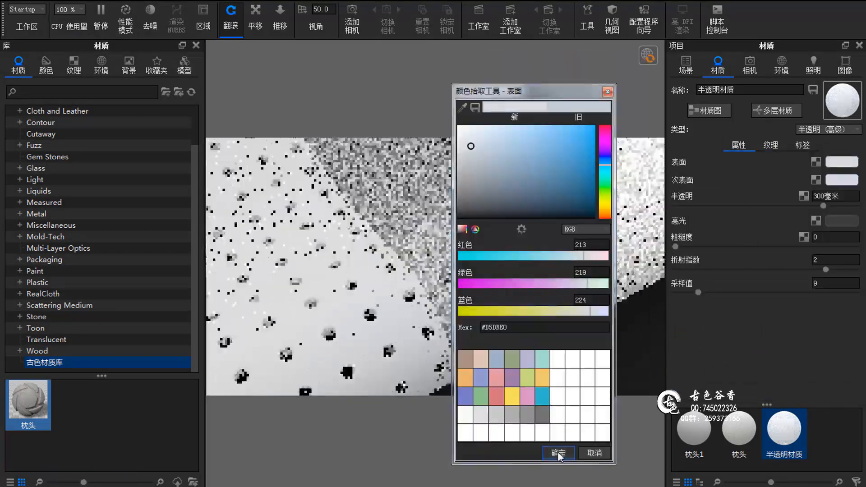
click(528, 483)
click(843, 163)
click(433, 171)
click(527, 482)
click(842, 180)
click(406, 196)
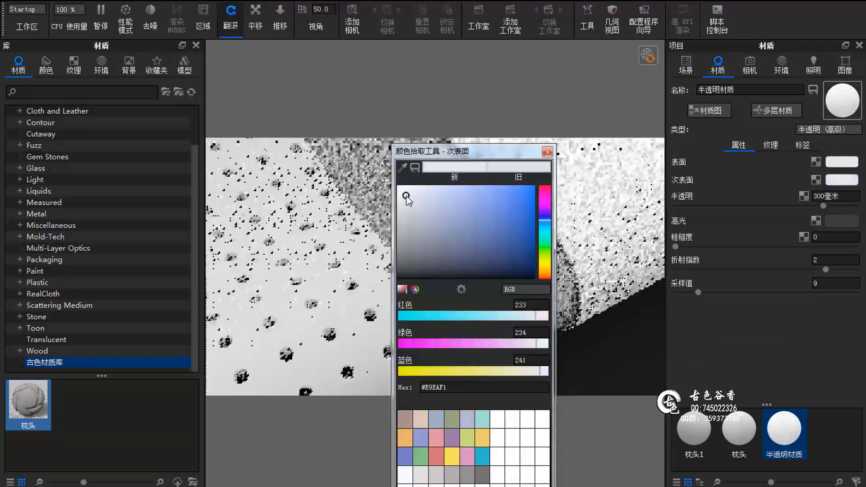
drag(474, 154, 514, 44)
click(540, 405)
Set the translucency to 400毫米, compare refractive indices 1.1 and 1.6, and settle on 2.
drag(824, 206, 826, 206)
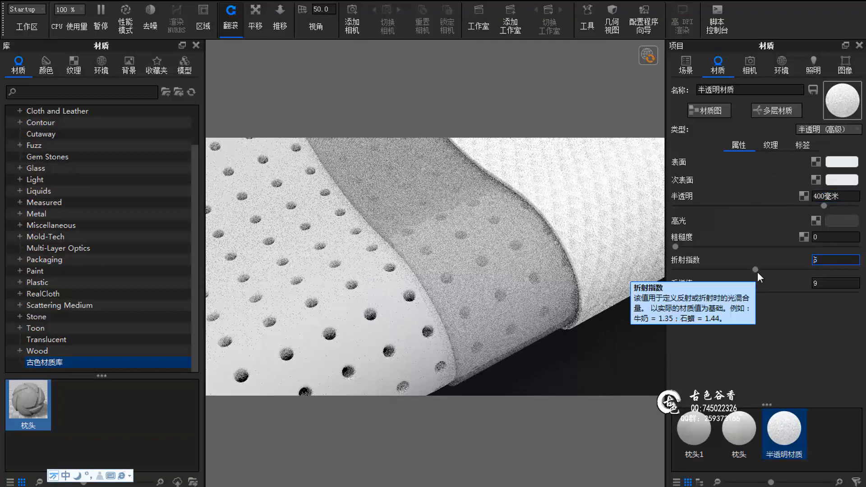
text(1.1)
key(Return)
text(1.6)
key(Return)
text(2)
key(Return)
text(1.6)
click(598, 351)
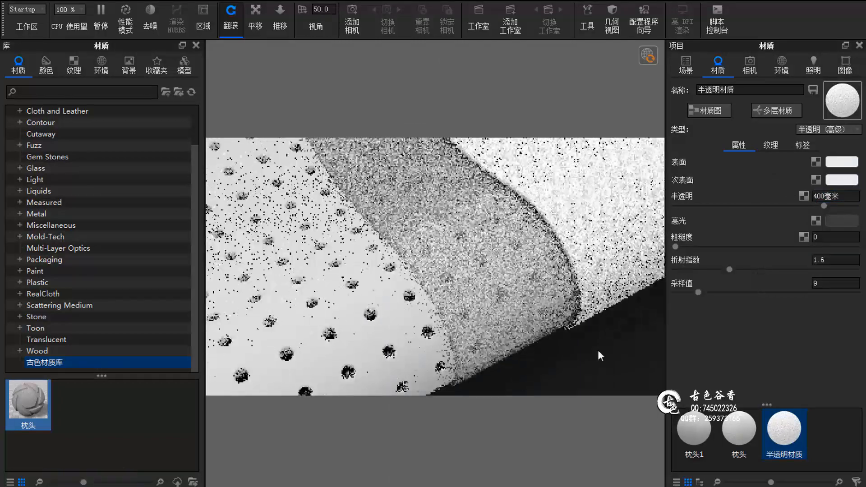
text(2)
key(Return)
Set the middle band material's samples to 10 and its specular colour to black #000000.
drag(826, 284, 788, 281)
text(10)
click(839, 221)
click(519, 412)
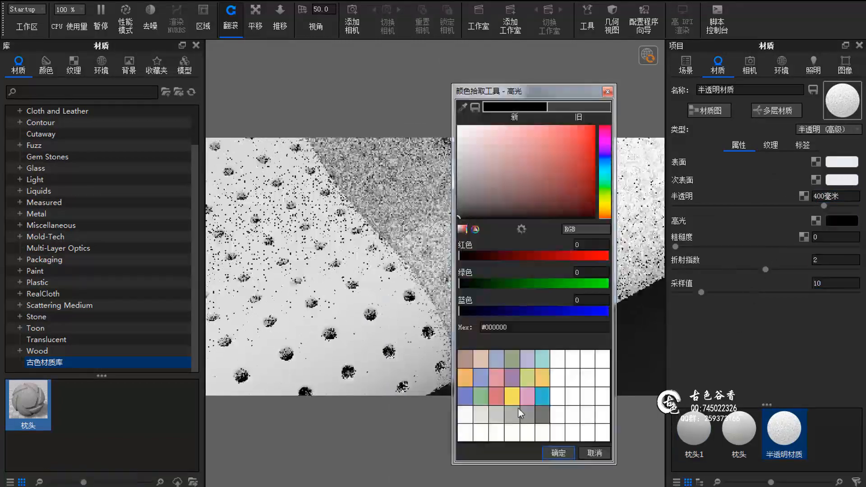
click(559, 452)
Adjust the environment's solid background colour to near black.
scroll(542, 336, down, 5)
click(781, 65)
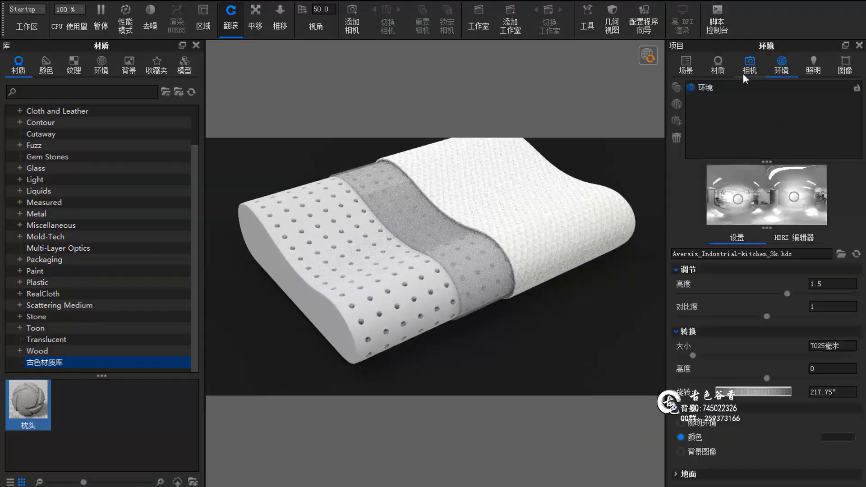
click(838, 438)
drag(510, 91, 625, 90)
mouse_move(577, 211)
mouse_down()
mouse_move(575, 169)
mouse_move(567, 220)
mouse_up()
click(676, 453)
click(840, 437)
click(676, 452)
scroll(511, 280, down, 2)
middle_drag(510, 280, 517, 293)
drag(517, 297, 517, 280)
Lighten the middle band material's surface colour further and set its translucency to 40毫米.
click(718, 66)
click(842, 162)
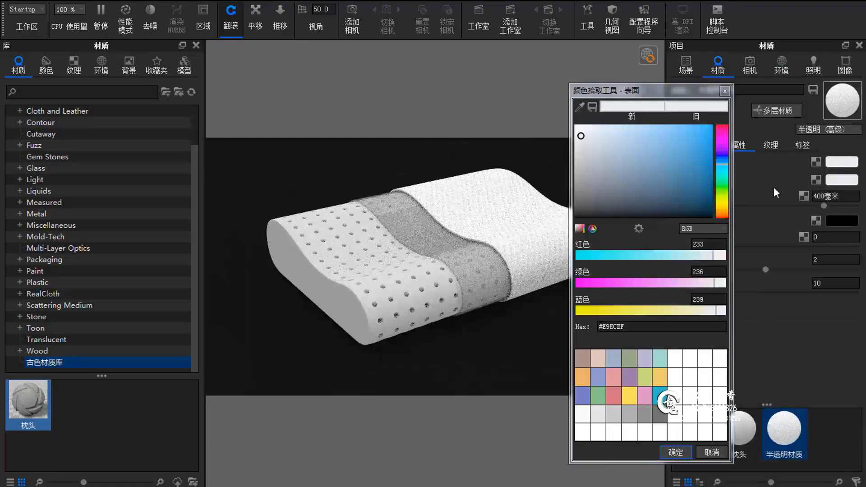
drag(630, 87, 559, 77)
click(506, 125)
click(603, 439)
click(822, 196)
key(Delete)
key(Return)
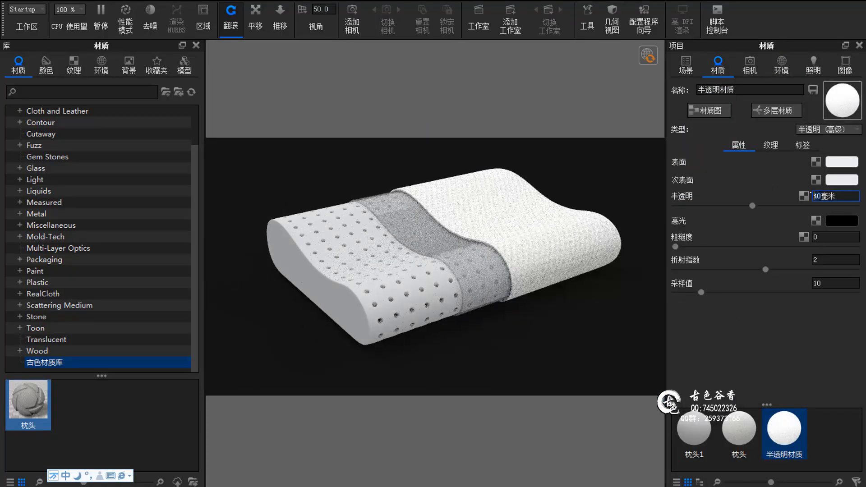
Set the brightness of the middle band's opacity texture to 1.2.
click(771, 145)
scroll(738, 337, down, 3)
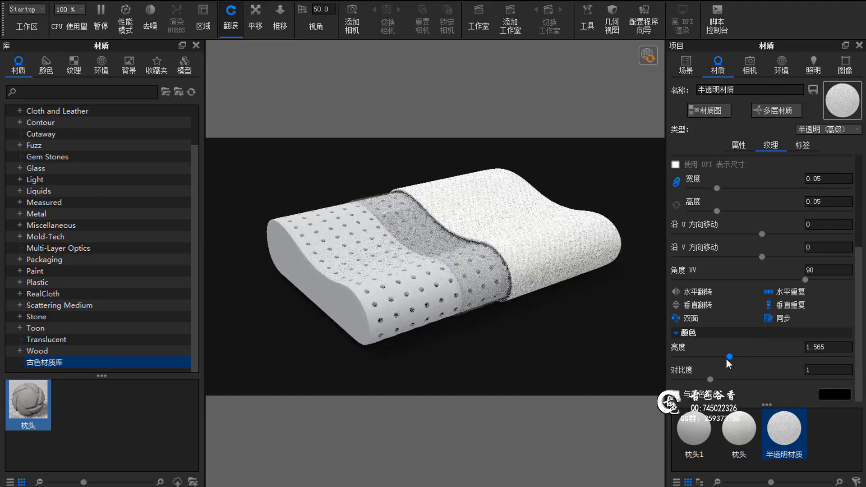
mouse_move(711, 379)
mouse_down()
mouse_move(740, 380)
mouse_move(701, 380)
mouse_up()
double_click(817, 370)
text(1.2)
Turn on colour blending for the opacity texture and choose a light grey blend colour.
click(677, 394)
click(835, 395)
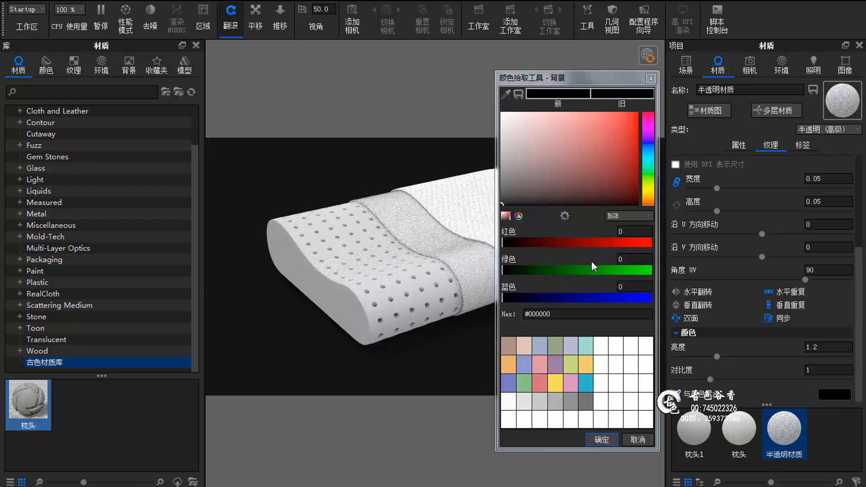
click(585, 401)
click(601, 438)
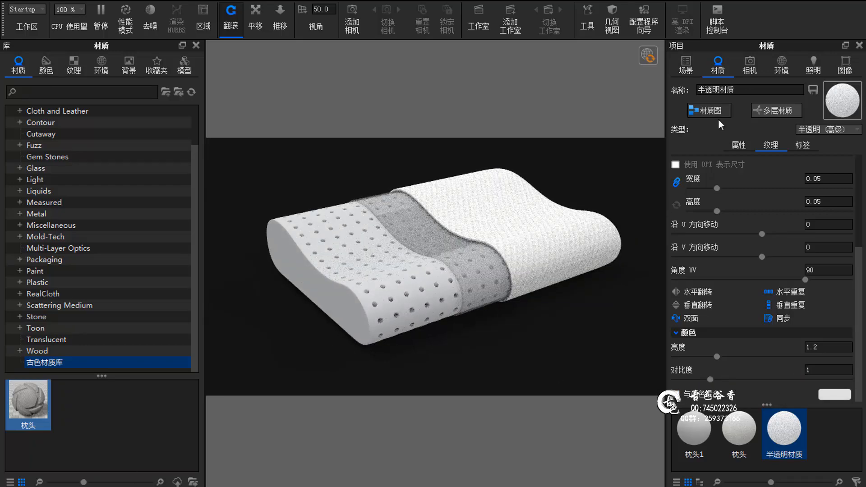
Give the 枕头1 material a 噪点（碎形） bump texture with a scale of 0.5毫米.
click(694, 428)
click(772, 145)
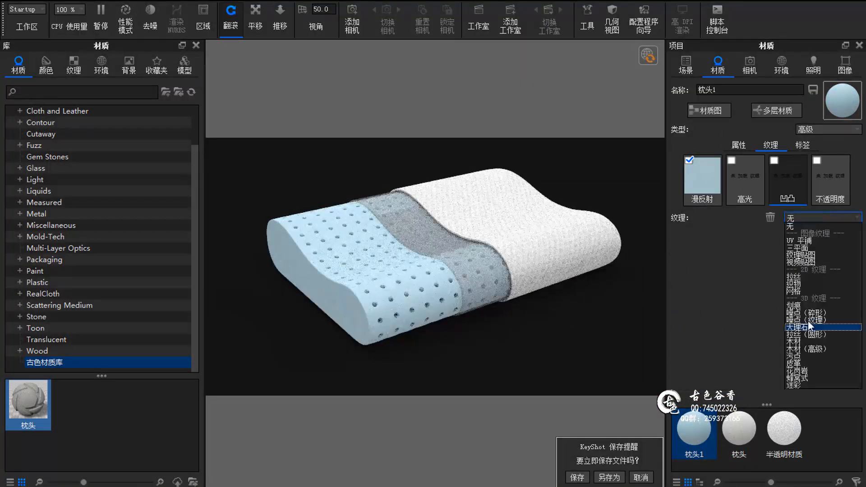
click(809, 320)
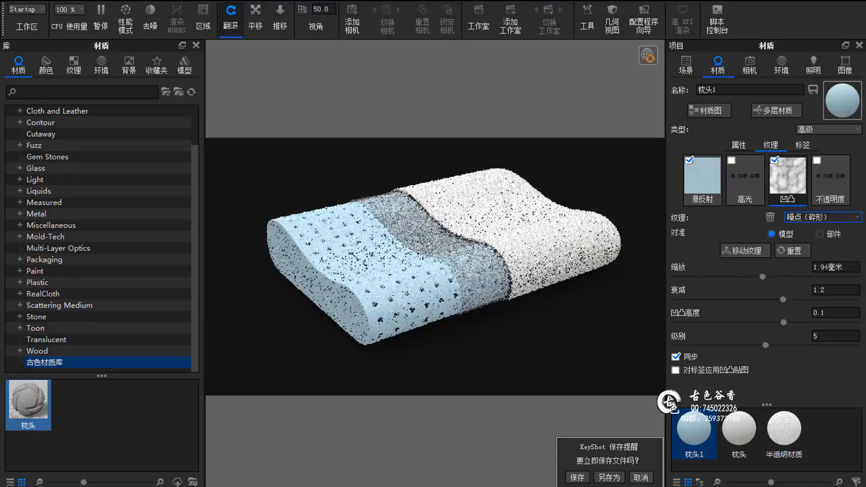
scroll(372, 295, up, 5)
scroll(373, 295, down, 5)
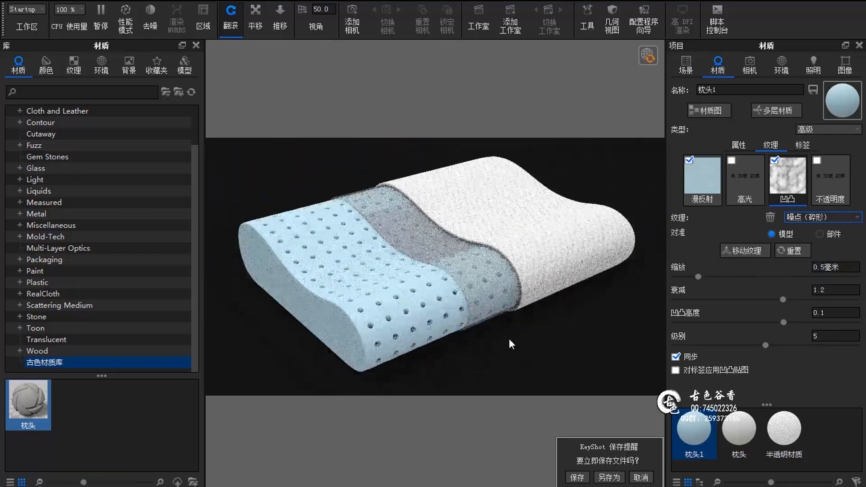
drag(509, 338, 497, 342)
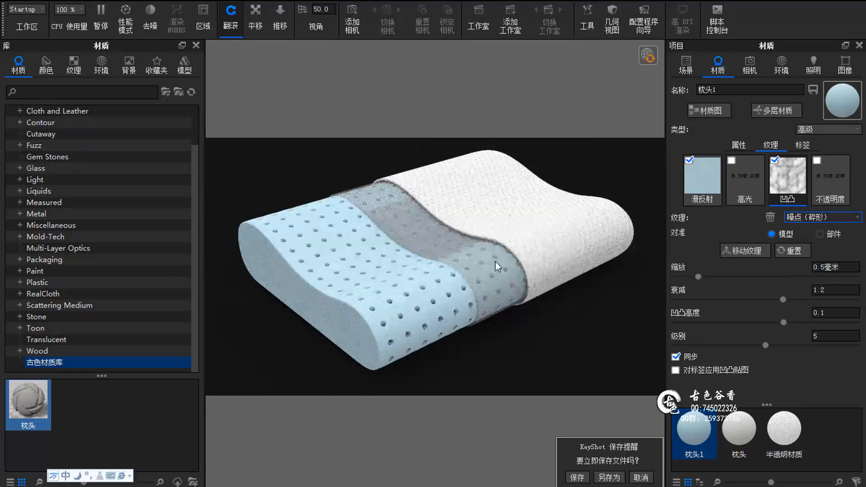
click(141, 86)
click(121, 208)
click(331, 254)
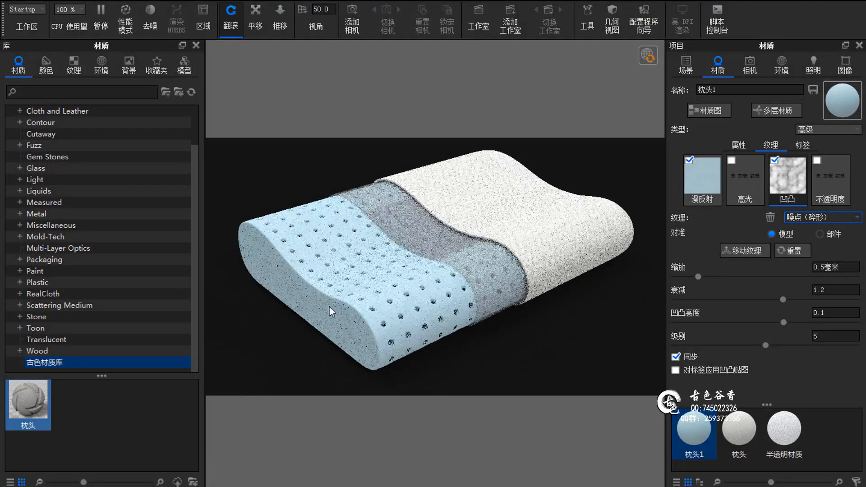
Try the Aversis_Industrial-kitchen_3k environment on the scene and replace it with Dosch-Stairwell_2k.
click(101, 65)
drag(51, 258, 411, 344)
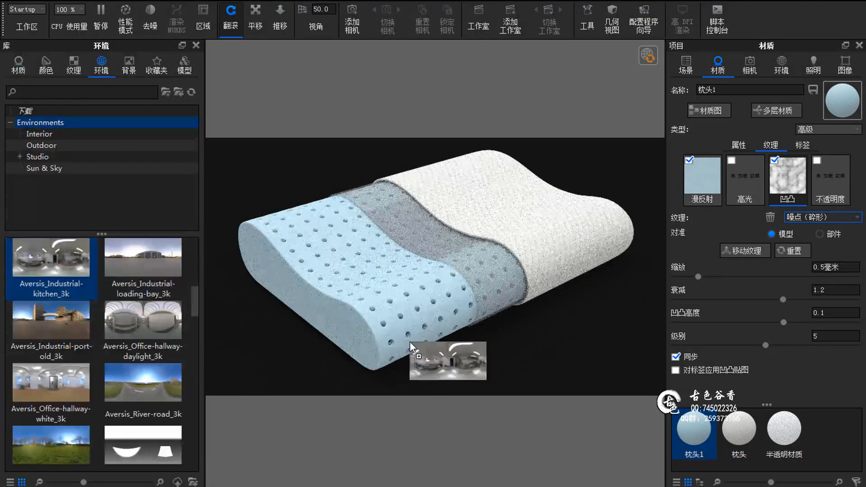
scroll(143, 363, down, 12)
scroll(143, 363, up, 7)
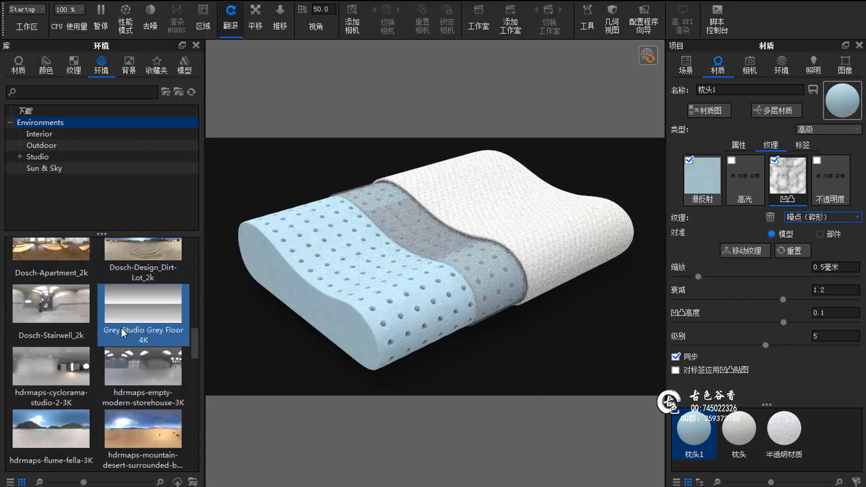
drag(51, 307, 277, 362)
Change the middle band material's subsurface colour to a neutral, very light grey.
click(784, 431)
click(840, 182)
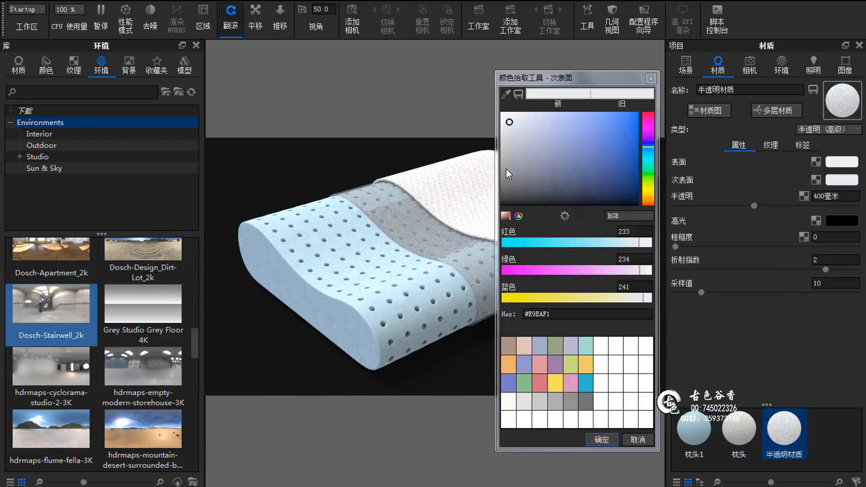
click(502, 157)
click(602, 440)
click(838, 182)
click(503, 125)
click(602, 440)
Try brightness values of 0.8, 0.6 and 0.7 for the middle band's opacity texture.
click(771, 145)
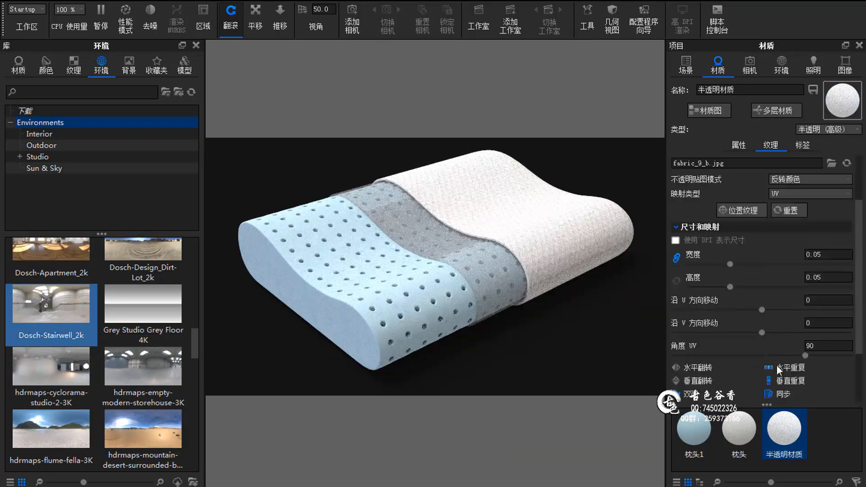
scroll(776, 365, down, 3)
text(0.8)
key(Return)
click(825, 347)
key(BackSpace)
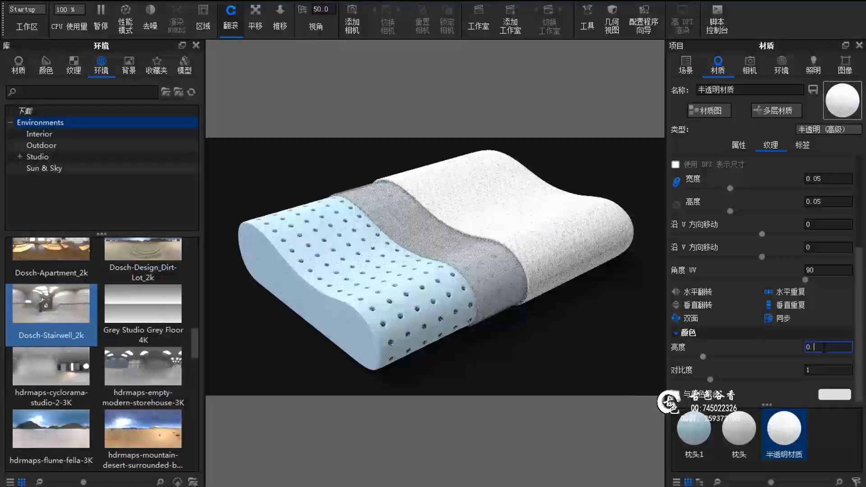
text(6)
key(Return)
click(827, 347)
key(BackSpace)
text(7)
key(Return)
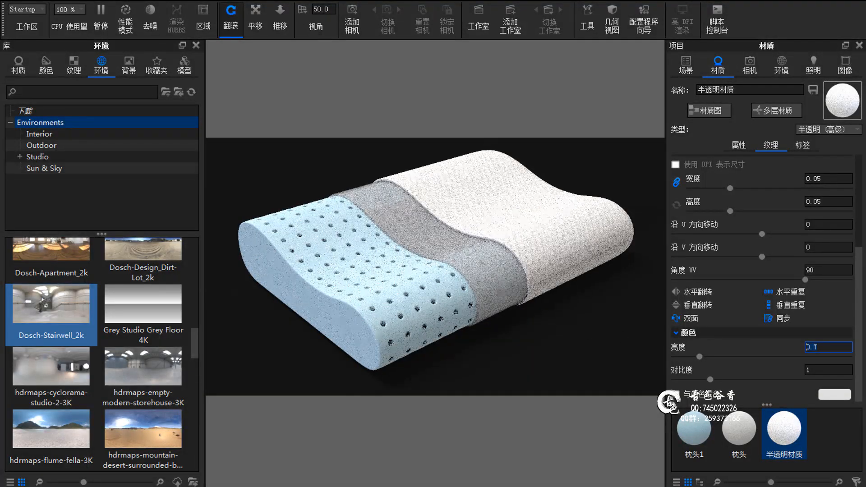
Set the middle band material's refractive index to 1.2 and its opacity texture's brightness to 0.8.
scroll(753, 279, up, 3)
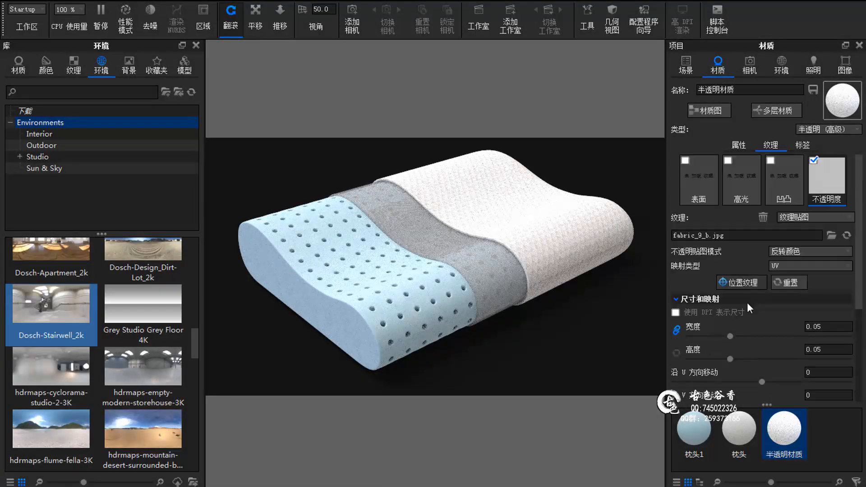
scroll(747, 303, down, 3)
click(738, 145)
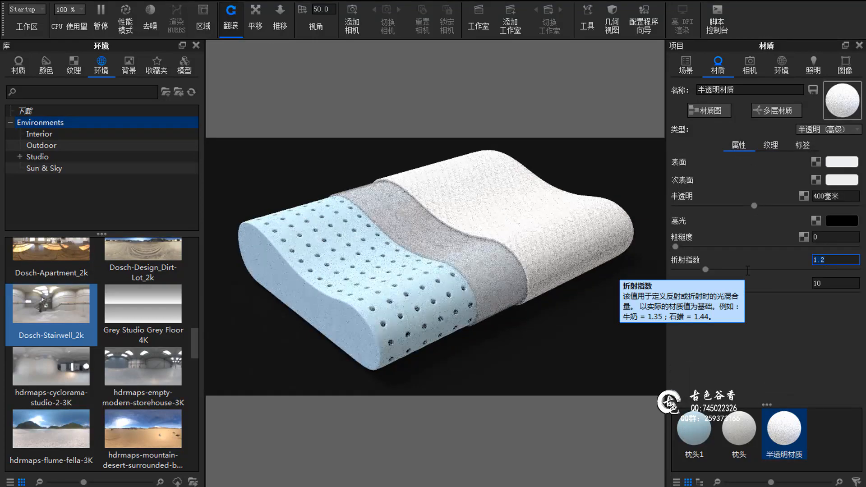
click(770, 145)
scroll(762, 185, down, 3)
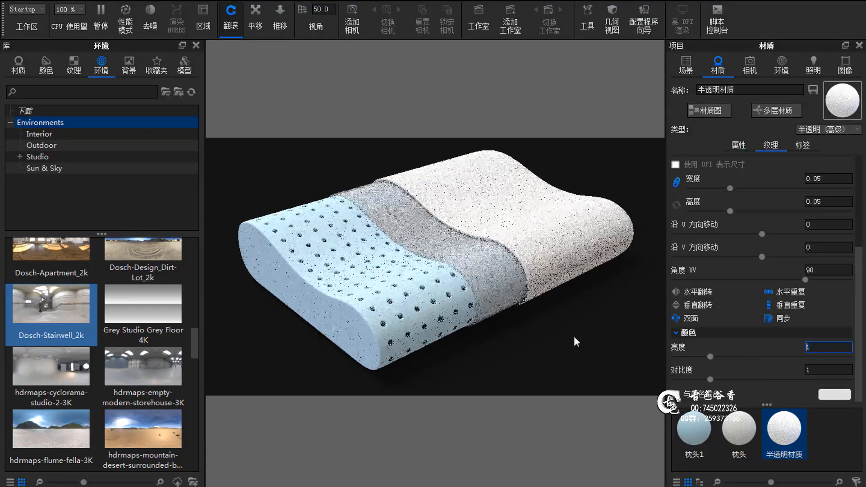
text(0.8)
key(Return)
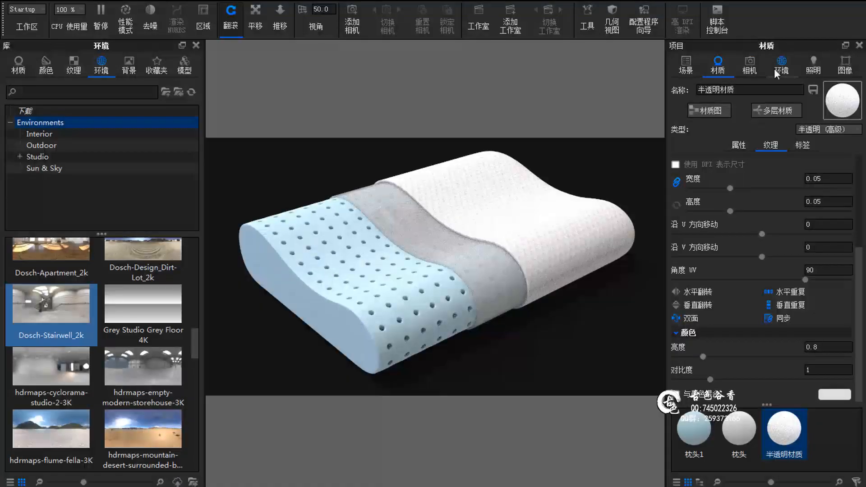
Set the blue 枕头1 material's noise bump to a scale of 1毫米 and a bump height of 1.
click(694, 428)
click(771, 145)
scroll(795, 336, down, 3)
scroll(794, 336, up, 2)
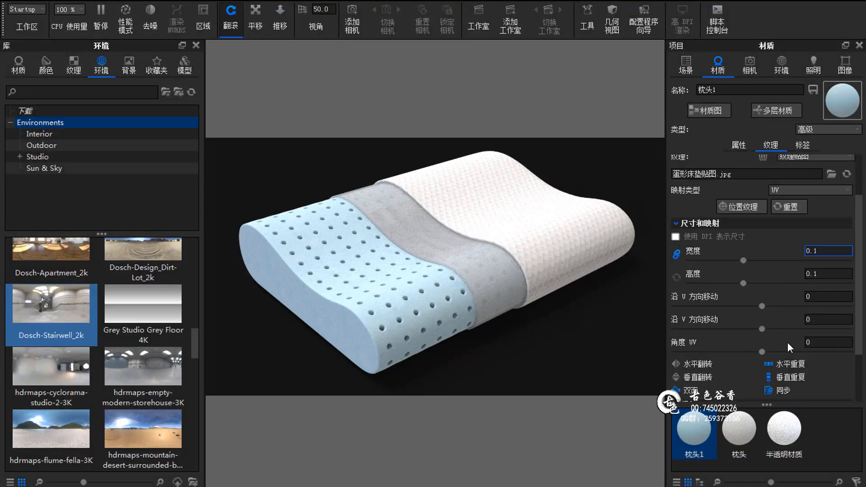
scroll(789, 347, up, 3)
click(788, 178)
scroll(380, 319, up, 6)
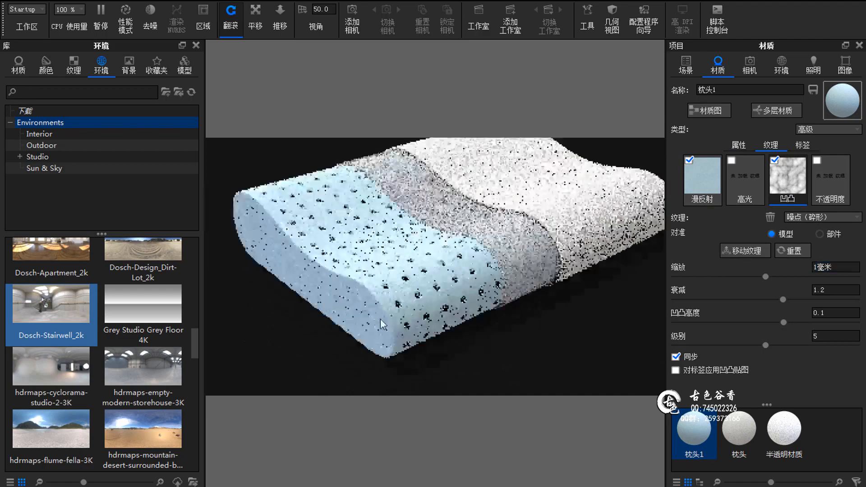
middle_drag(397, 334, 460, 257)
drag(827, 313, 779, 325)
text(1)
key(Return)
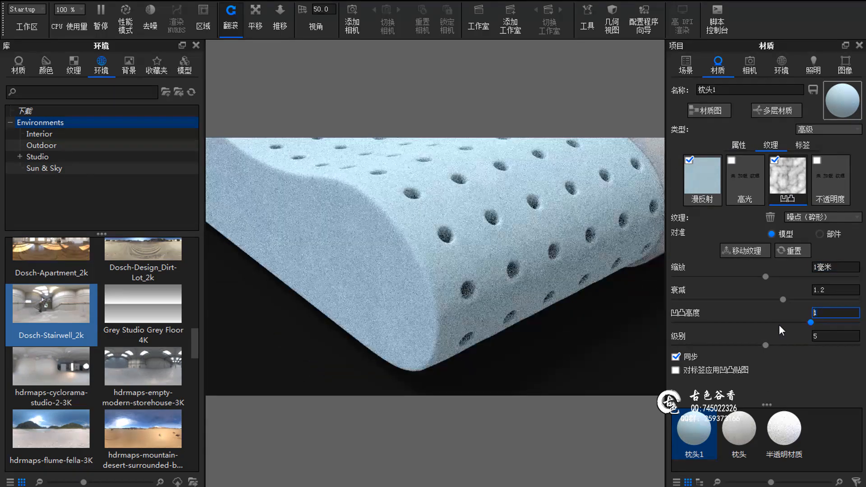
scroll(482, 312, down, 6)
middle_drag(482, 312, 442, 378)
Add a round light pin to the HDRI environment and aim its highlight at the front of the middle band.
click(782, 66)
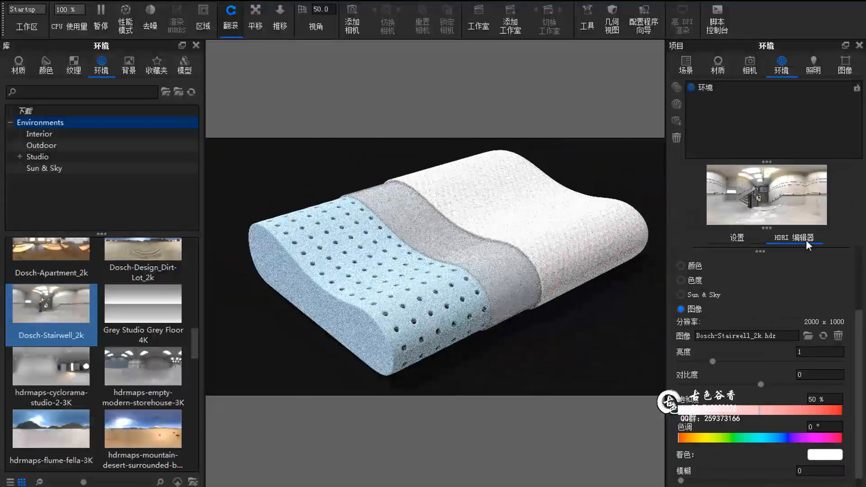
click(806, 239)
click(714, 256)
click(682, 327)
click(519, 300)
drag(811, 200, 794, 197)
click(510, 301)
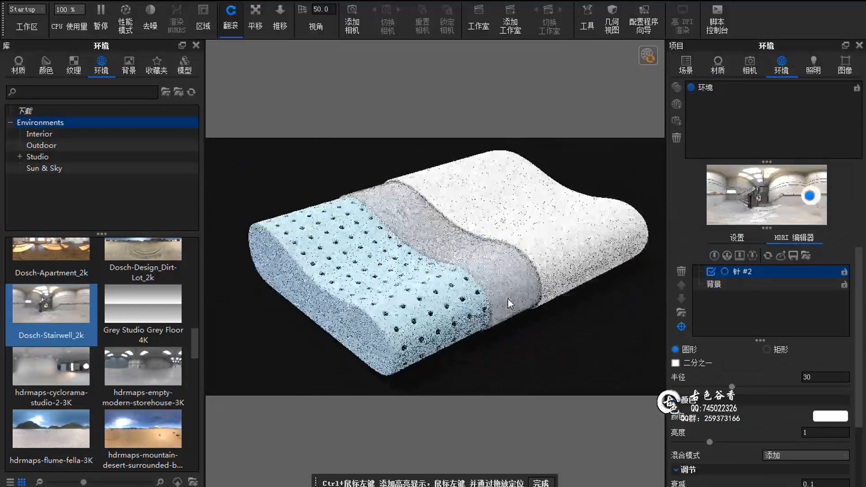
Adjust the new light pin to a radius of about 82, a falloff of 1 and a brightness of 0.5.
drag(732, 387, 797, 388)
scroll(763, 412, down, 3)
drag(689, 411, 823, 410)
double_click(807, 351)
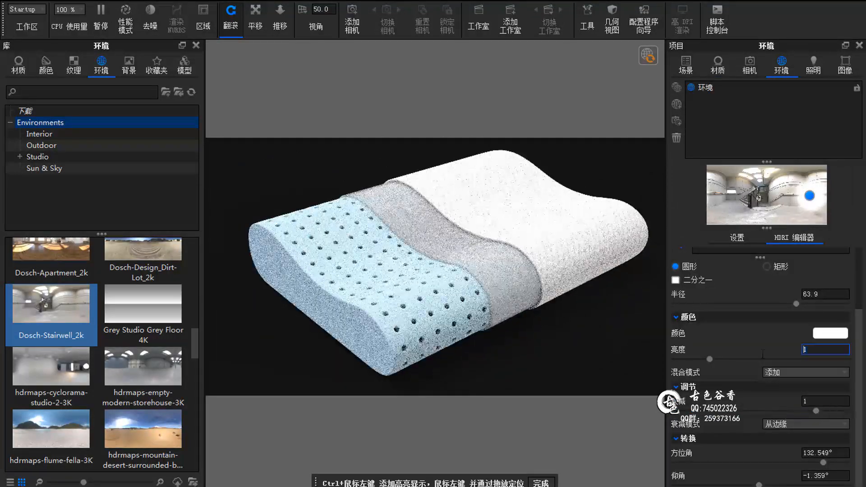
text(0.5)
key(Return)
drag(797, 304, 804, 304)
scroll(751, 314, up, 3)
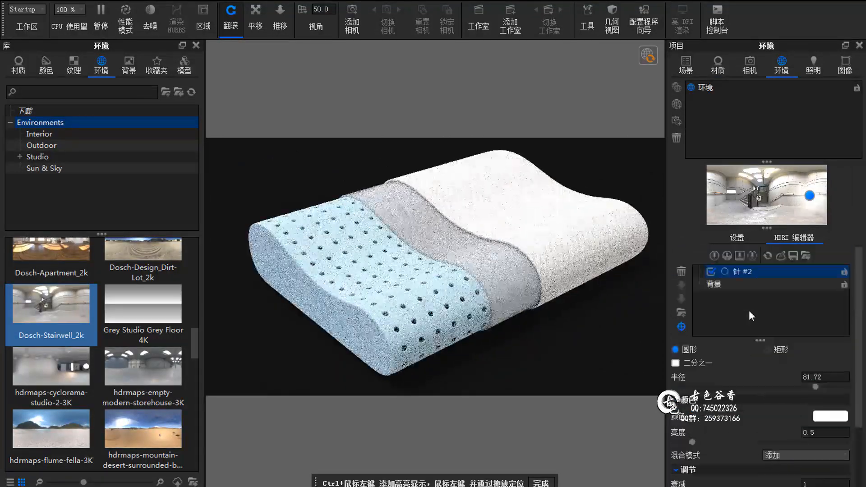
Add a second round light pin near the centre of the HDRI map with a radius of 80.
click(714, 255)
drag(767, 195, 763, 195)
drag(816, 378, 753, 373)
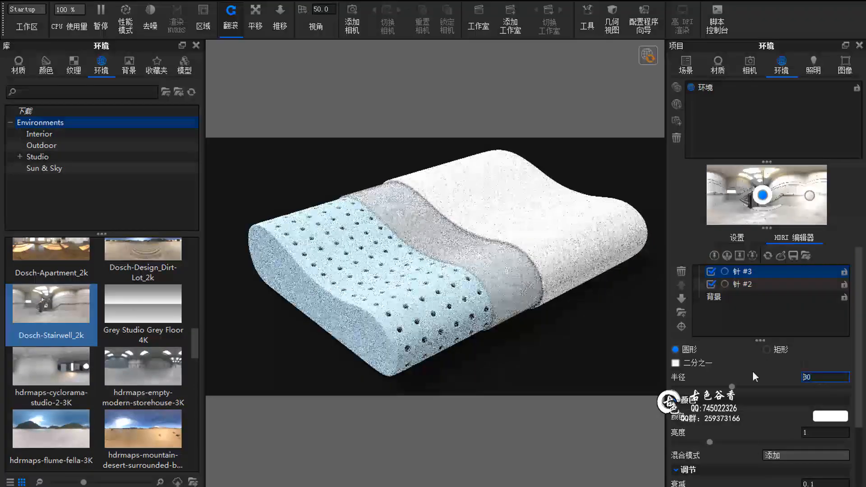
text(80)
key(Return)
Set the second light pin's falloff to 1 and its brightness to 0.5.
scroll(822, 373, down, 3)
double_click(808, 416)
text(1)
key(Return)
double_click(807, 364)
text(0.5)
key(Return)
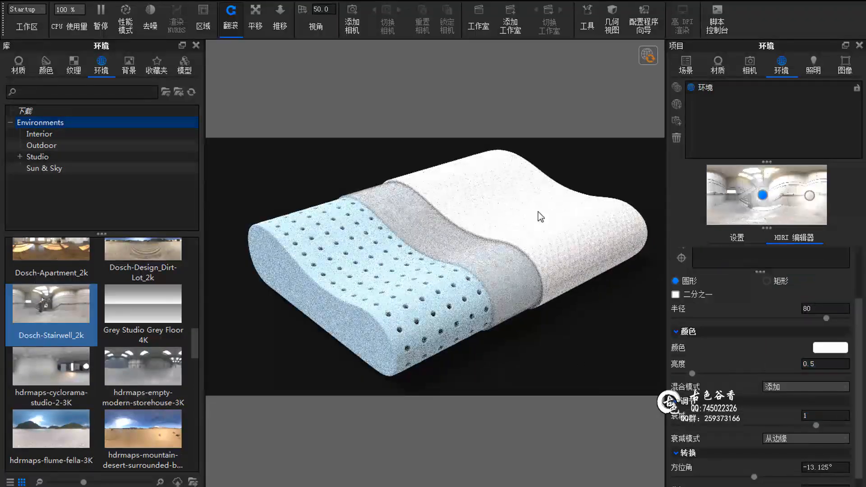
Set the brightness of the white outer cover's diffuse texture to 0.9.
double_click(560, 285)
click(771, 145)
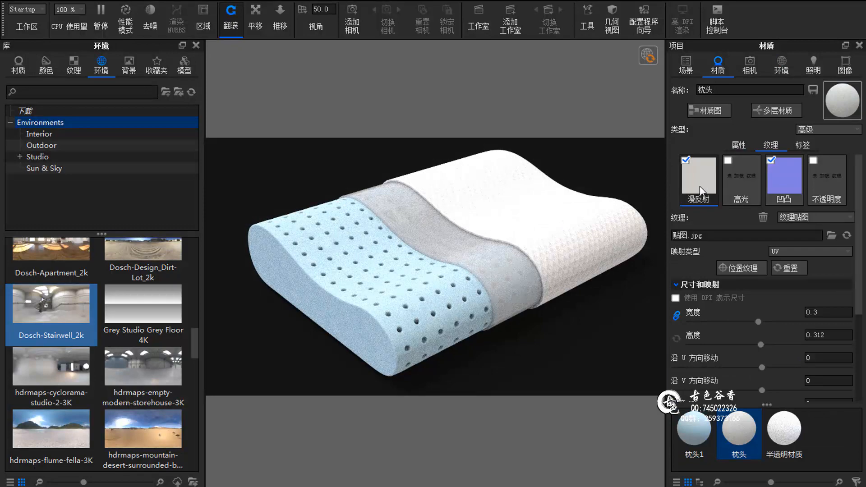
scroll(700, 185, down, 3)
double_click(816, 347)
text(0.8)
key(Return)
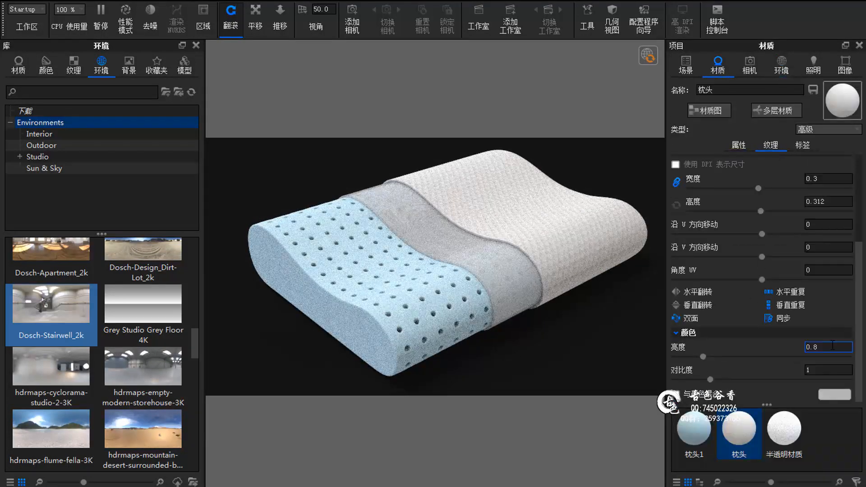
text(0.9)
key(Return)
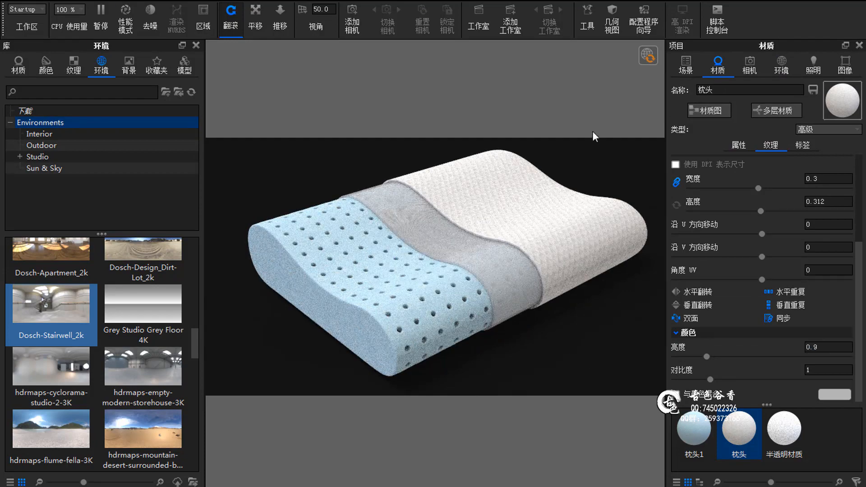
Choose the 27高低枕 folder for the render output, include the Clown pass and start rendering the still image.
click(188, 103)
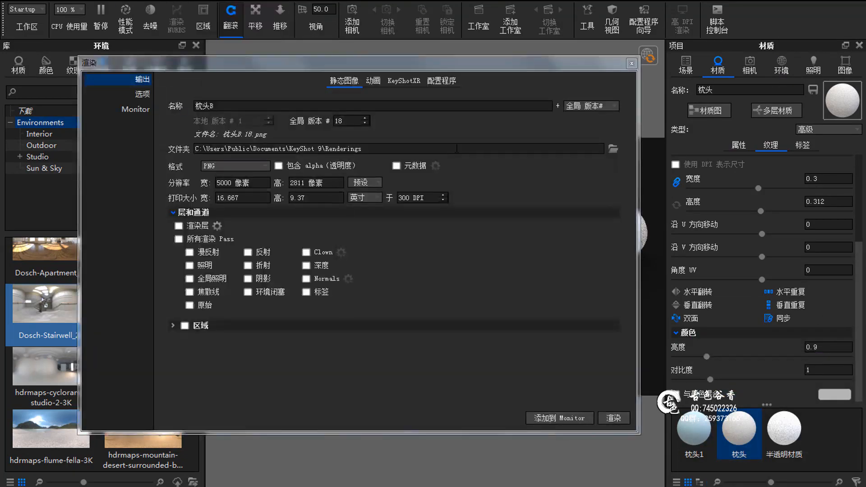
click(614, 149)
key(Return)
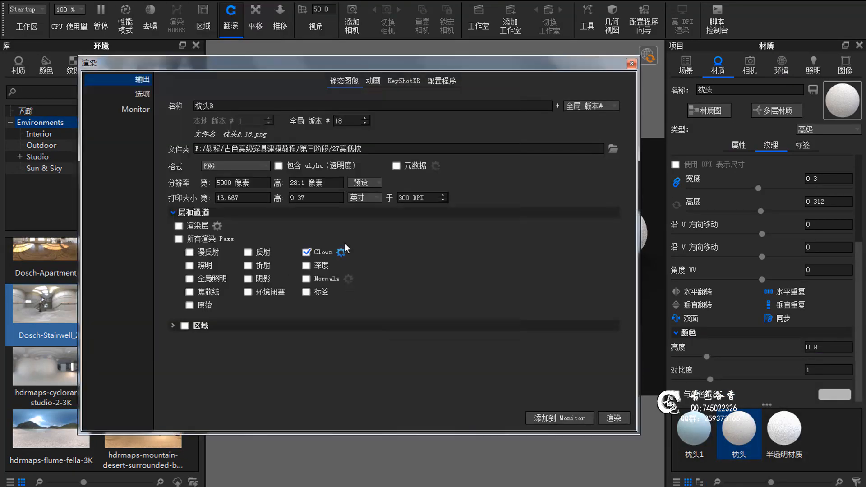
click(614, 418)
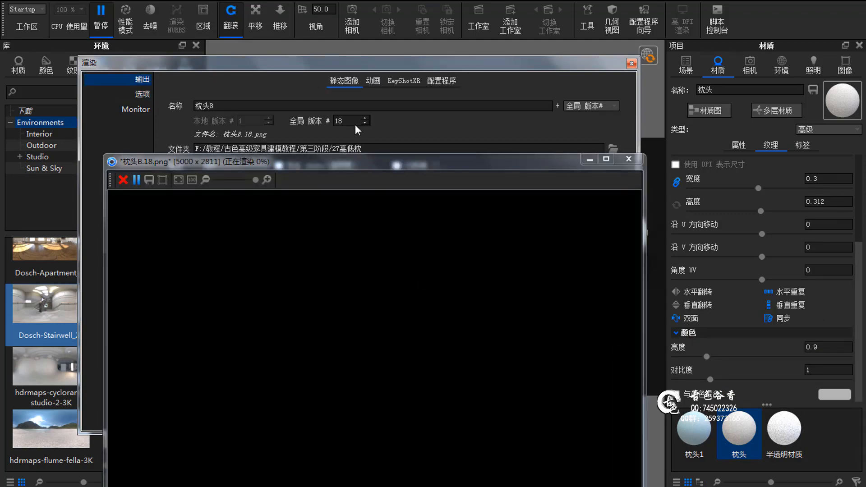
drag(387, 171, 349, 94)
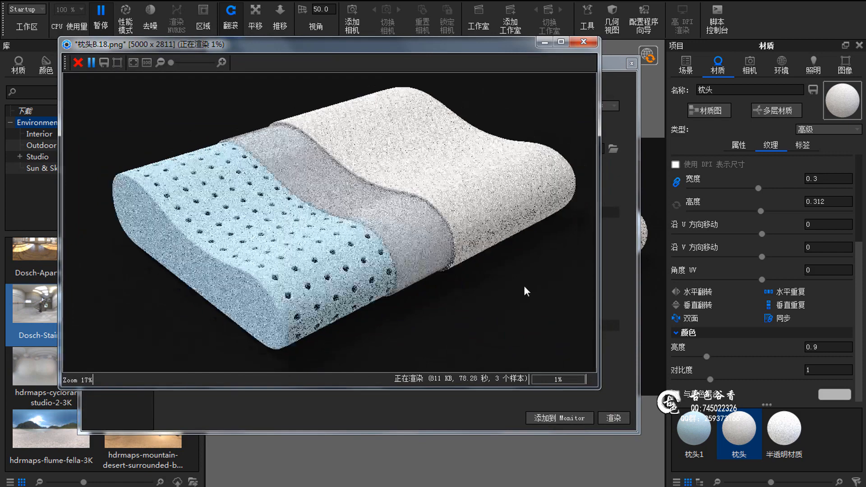
Abort the running render and close the render settings.
click(584, 41)
key(Return)
click(632, 64)
Start another test render from a slightly changed view, inspect the fabric layers up close and abort it.
drag(523, 255, 510, 257)
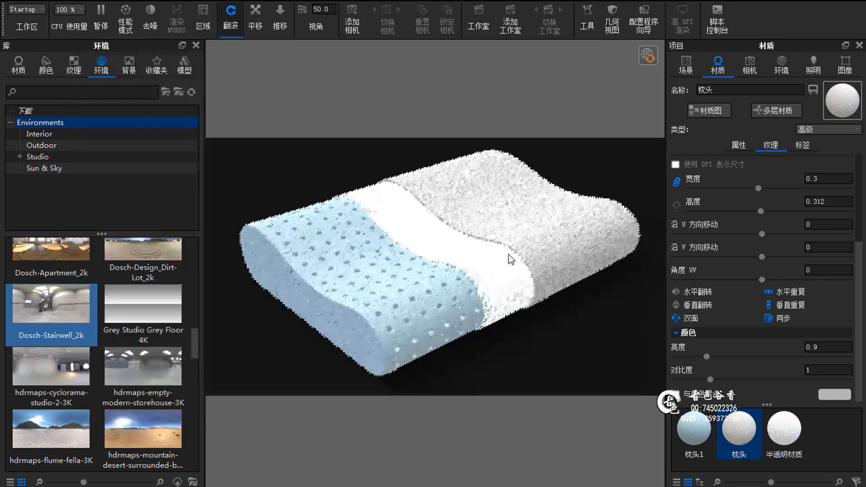
key(ctrl+p)
click(614, 419)
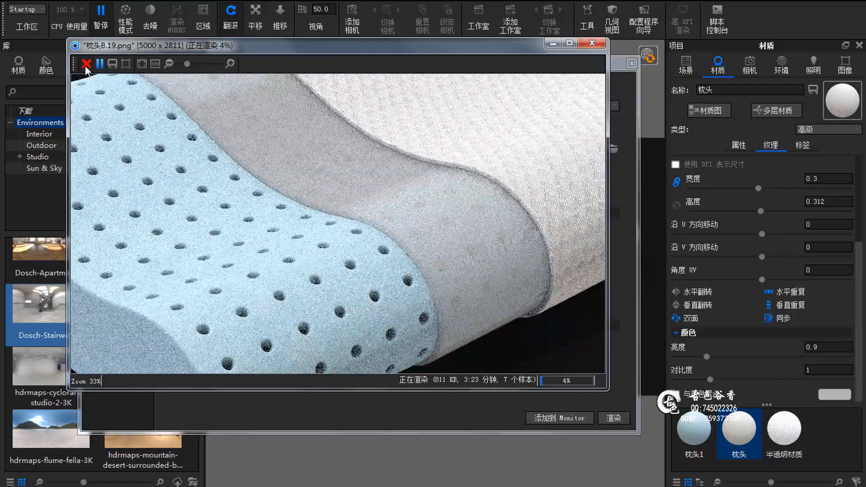
click(86, 64)
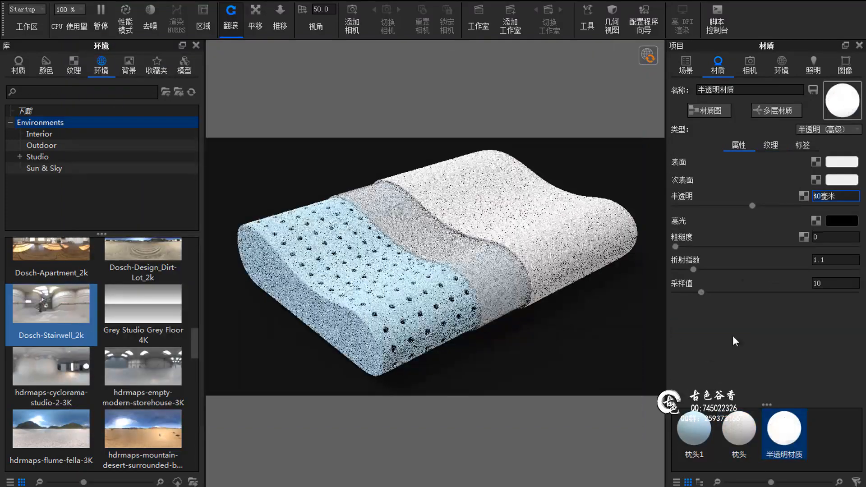
Set the middle band material's translucency to 40毫米.
click(734, 337)
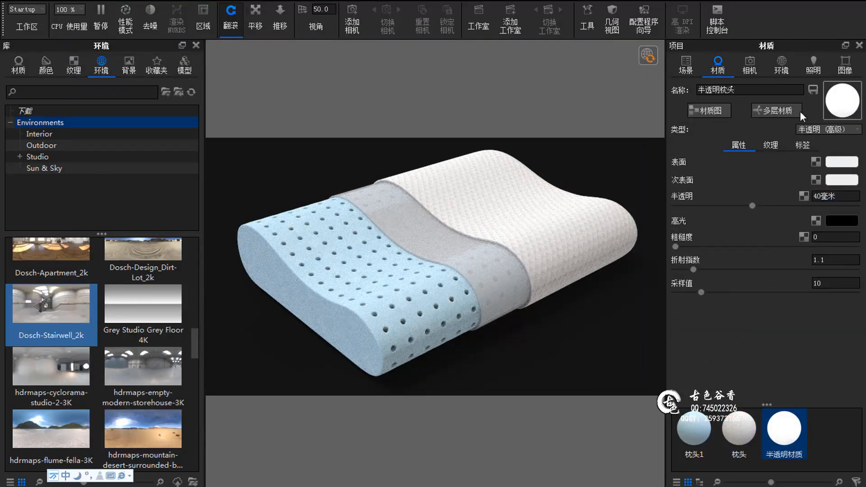
Save the 半透明枕头 material and the blue foam material, named 蓝色海绵, to the 古色材质库 library folder.
click(813, 90)
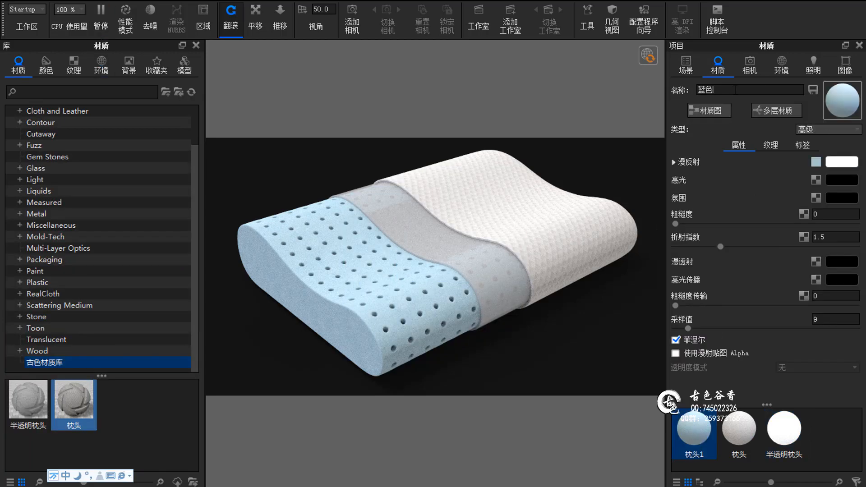
click(813, 90)
click(467, 330)
Pause the live view, start a 5000-pixel-wide test render of the pillow, inspect its layers up close and abort it.
key(shift+p)
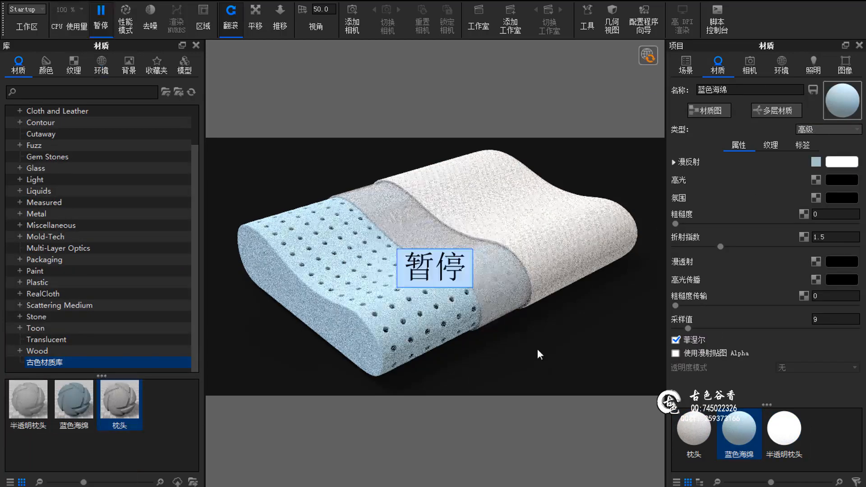
key(ctrl+p)
click(614, 419)
drag(425, 159, 370, 39)
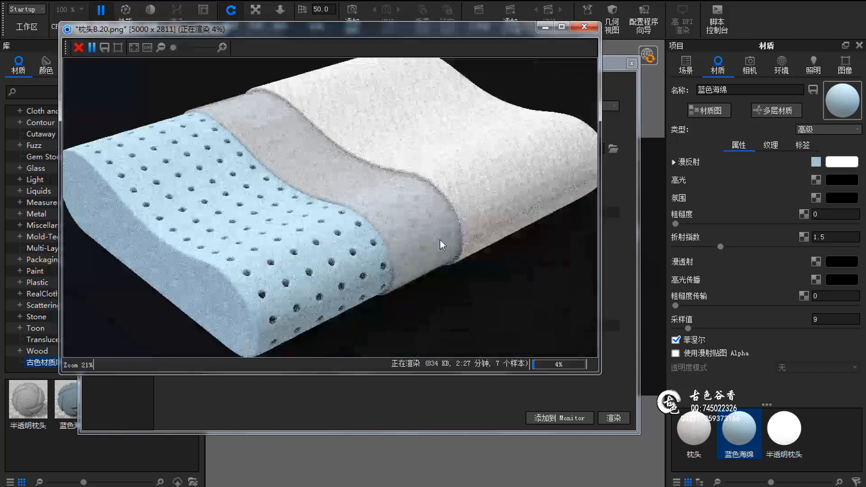
scroll(451, 226, up, 3)
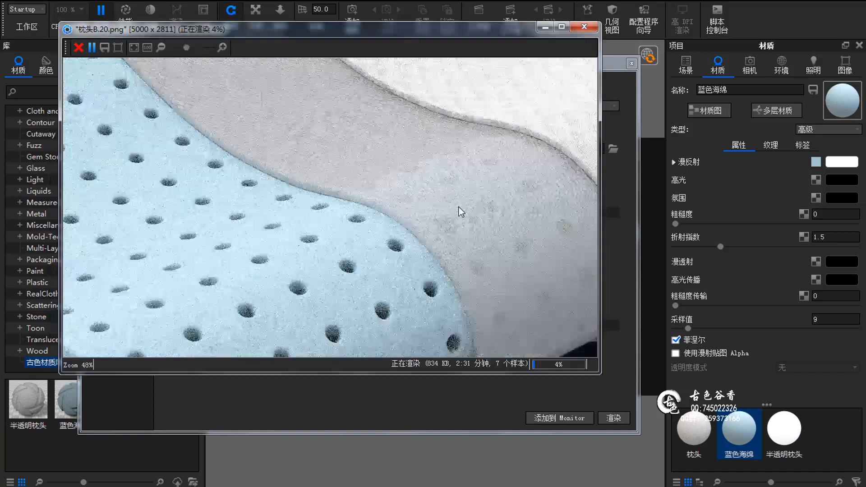
scroll(459, 209, down, 3)
click(585, 27)
key(Return)
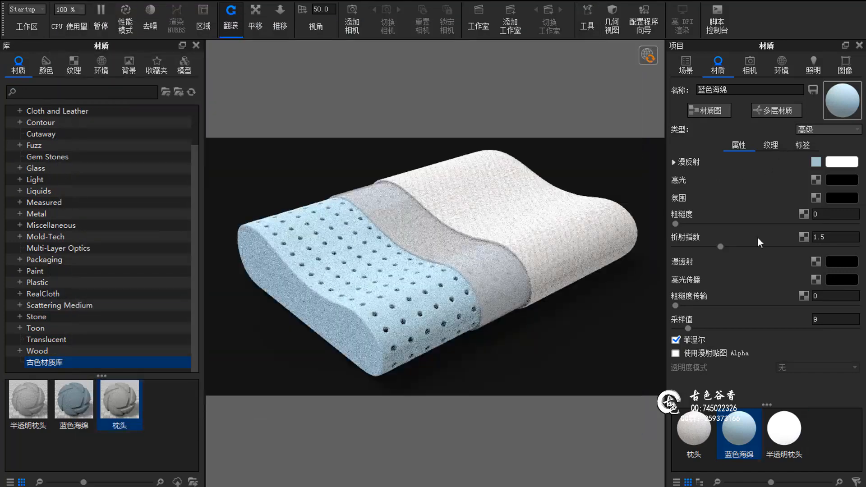
click(770, 145)
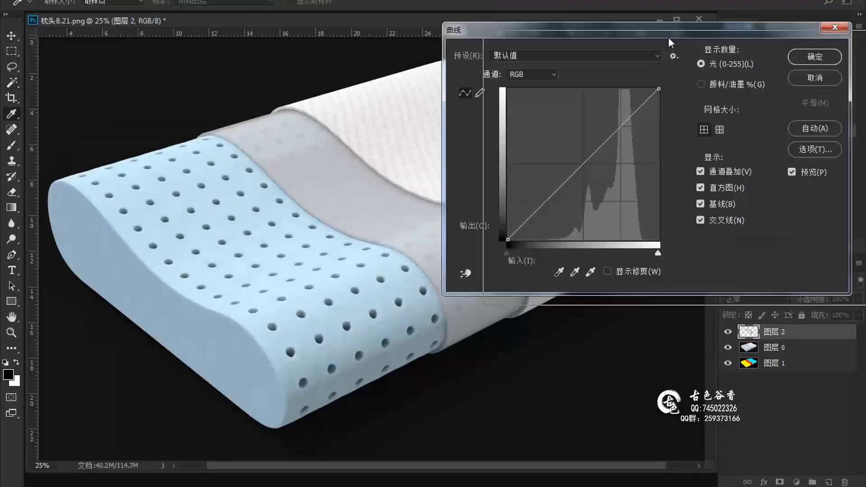
In Photoshop, adjust the tones of 图层 2 with Curves and compare the pillow with the reference image 高低枕03.
drag(638, 93, 638, 145)
key(Return)
key(ctrl+minus)
key(ctrl+minus)
key(ctrl+minus)
key(alt+Tab)
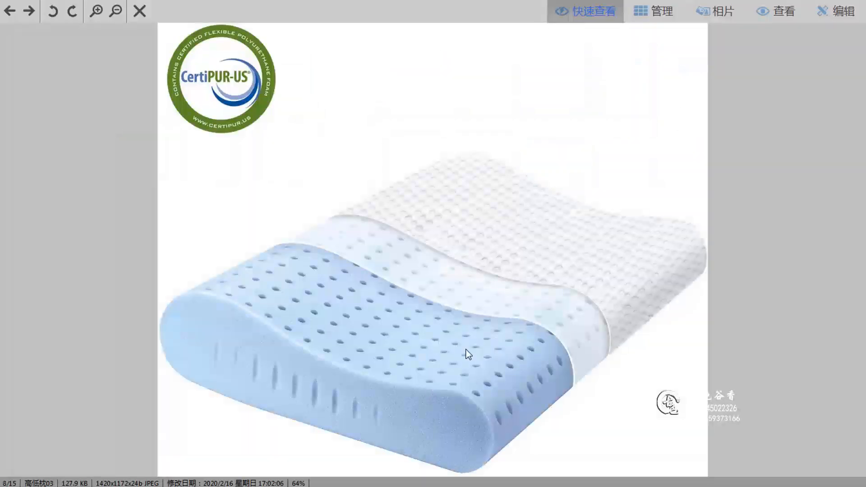
key(alt+Tab)
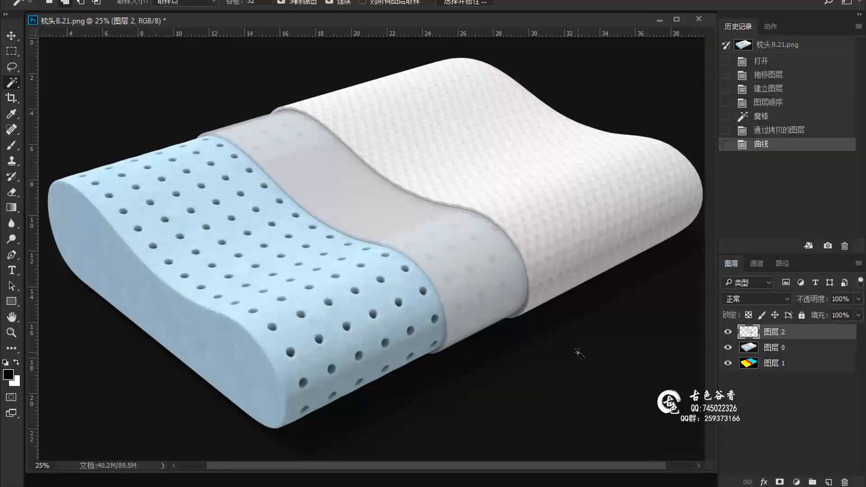
Try a midtone Color Balance of -10, +14 and +22 on 图层 2, toggling the preview to compare.
key(ctrl+b)
click(787, 186)
click(786, 185)
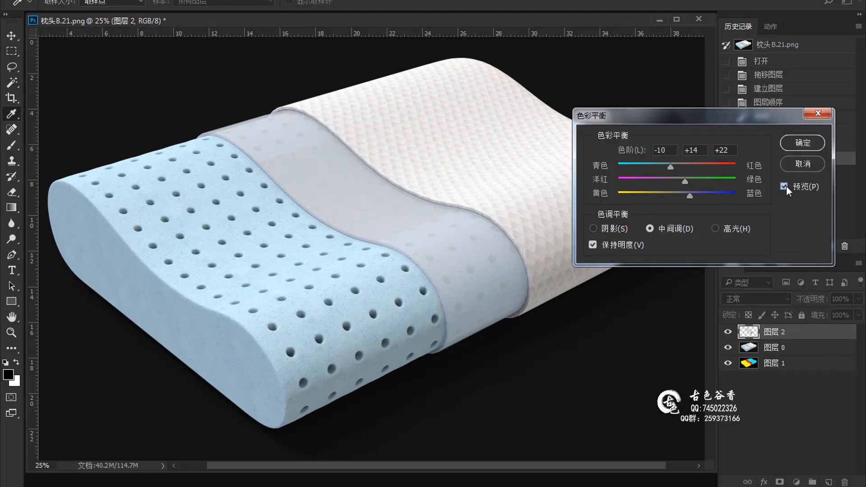
click(803, 143)
Merge 图层 2 down into the render layer and remove the black background around the pillow.
key(ctrl+e)
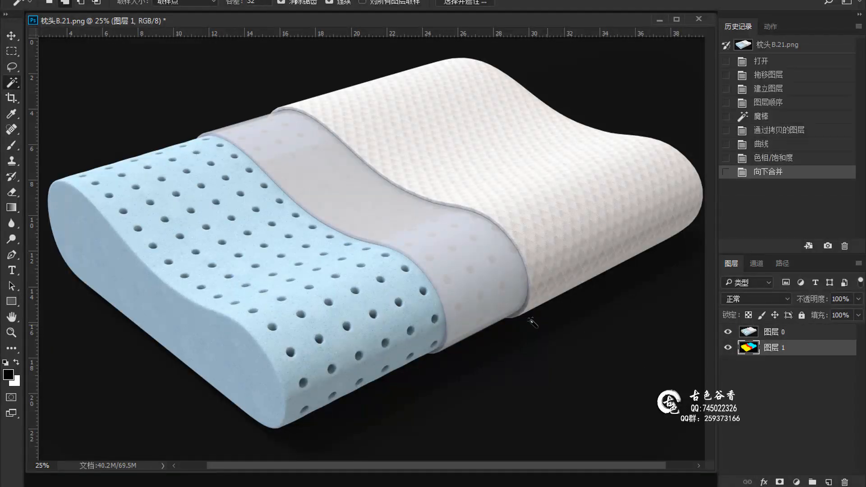
click(533, 322)
key(Delete)
key(ctrl+minus)
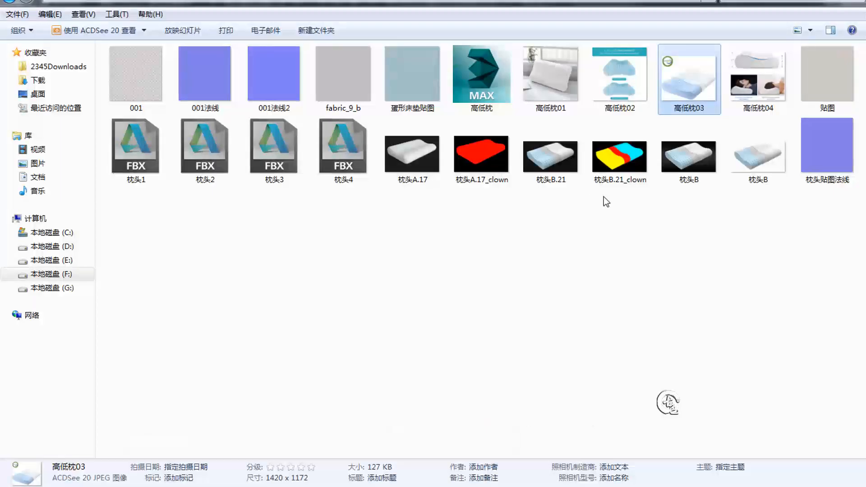
Check the pillow B images in the folder, return to KeyShot and add the 半透明枕头 material to the 古色材质库 library.
click(555, 166)
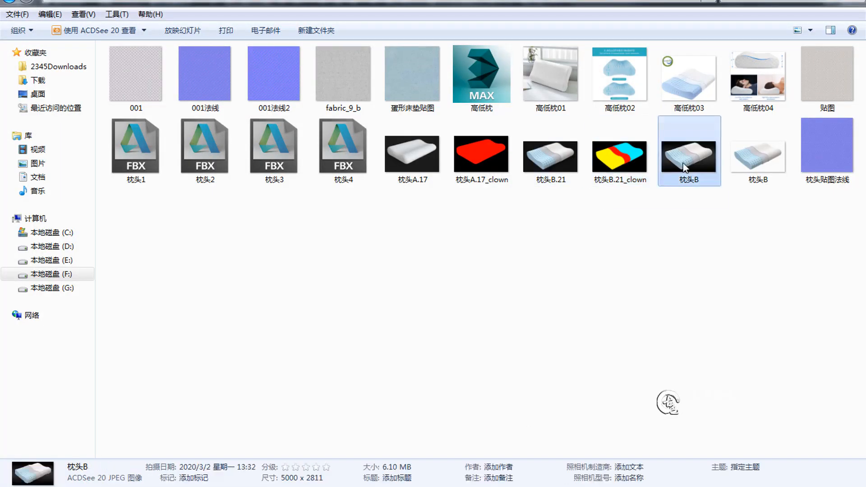
click(246, 485)
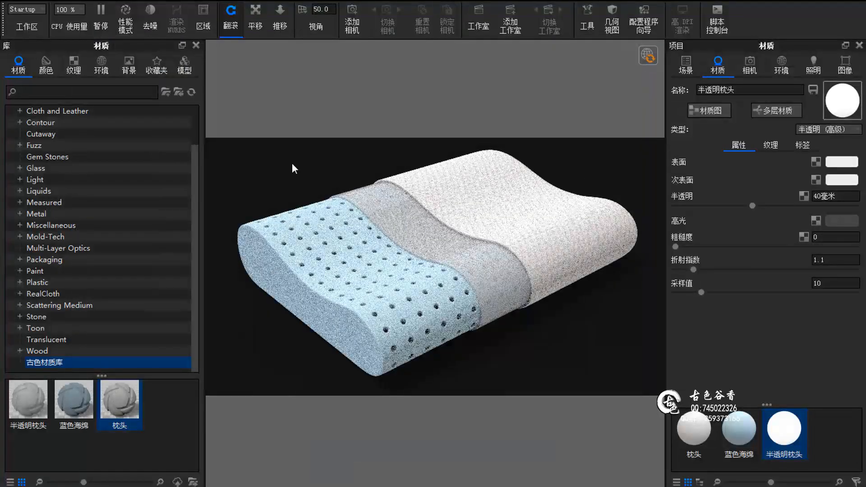
drag(784, 429, 81, 410)
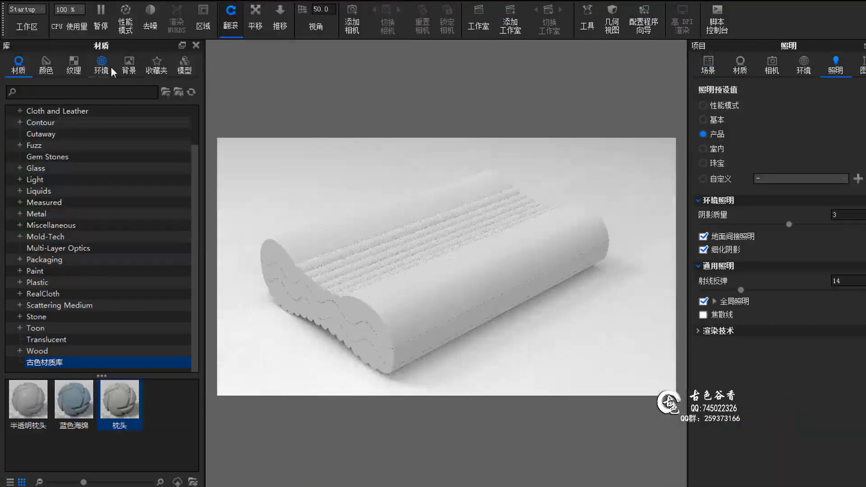
Light the inner pillow with the Dosch-Stairwell_2k environment and set its HDRI pin to radius 80, brightness 0.5 and falloff 1.
click(113, 72)
drag(51, 311, 519, 307)
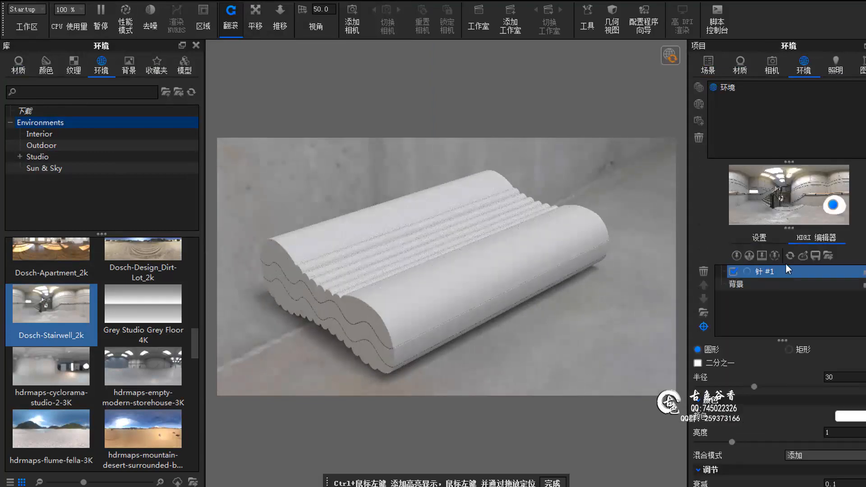
scroll(794, 325, down, 1)
double_click(833, 342)
text(80)
double_click(833, 397)
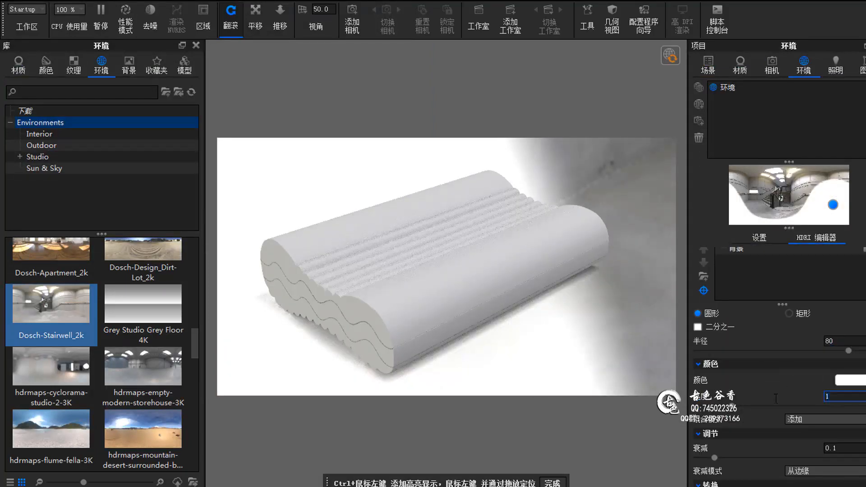
text(0.5)
double_click(833, 448)
text(1)
Place a light pin near the middle of the environment map and set its brightness to 0.8.
drag(834, 206, 787, 202)
double_click(833, 396)
text(0.8)
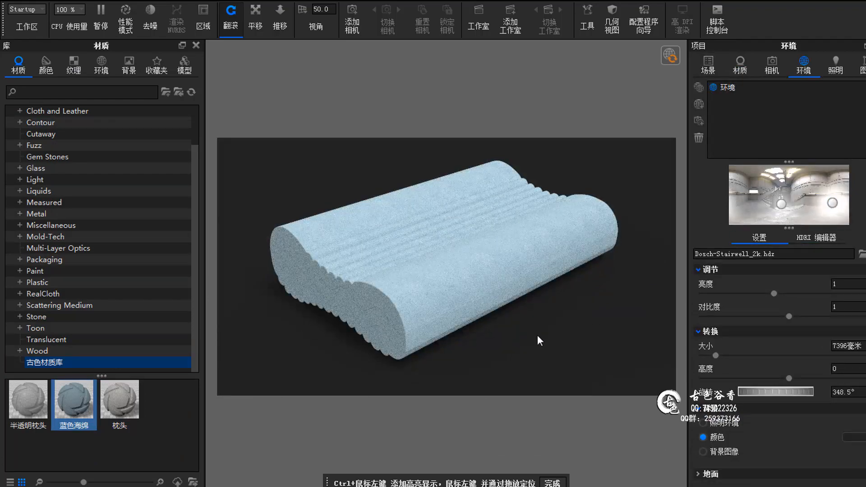
Turn the pillow slightly and configure its still render for the 27高低枕 folder at 3000 pixels wide with the Clown pass.
drag(540, 341, 512, 348)
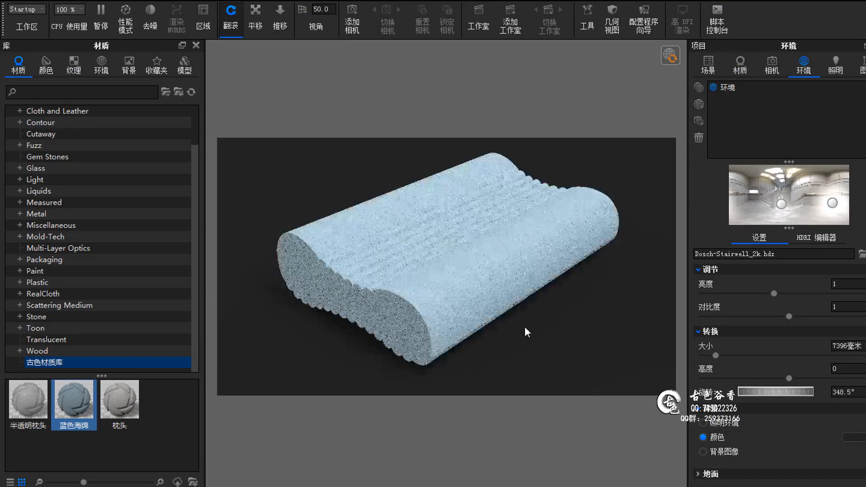
key(ctrl+p)
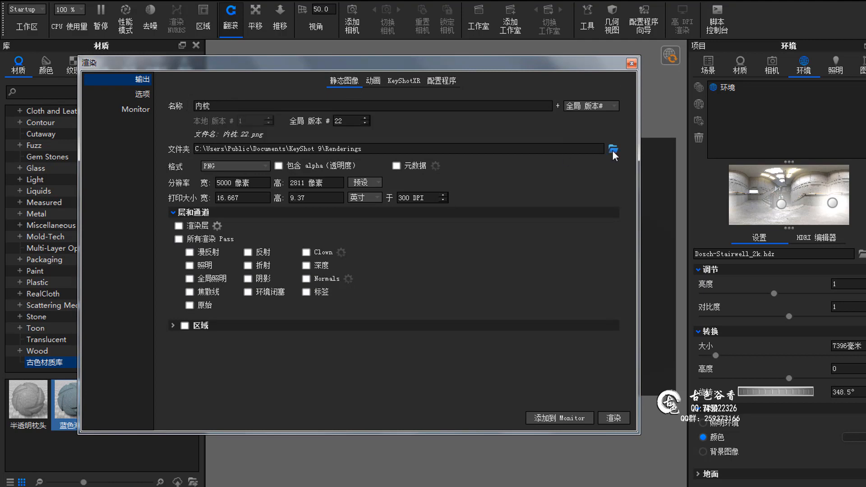
click(613, 150)
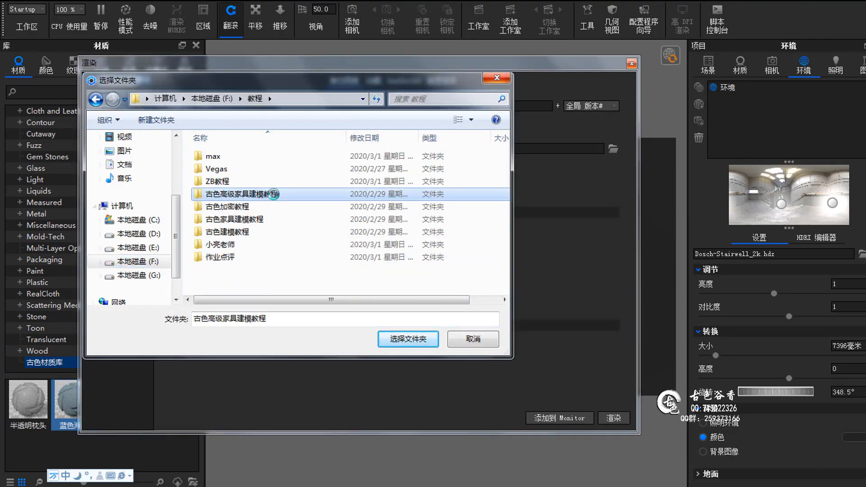
double_click(274, 194)
double_click(230, 181)
click(228, 183)
click(408, 340)
double_click(226, 183)
text(3000)
key(Return)
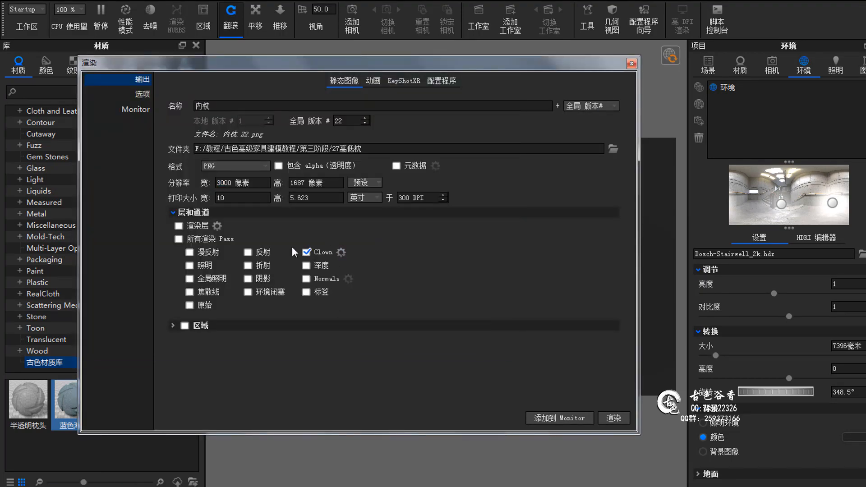
Save the scene as 枕头C when the render start asks for it.
click(614, 418)
click(518, 273)
text(枕头)
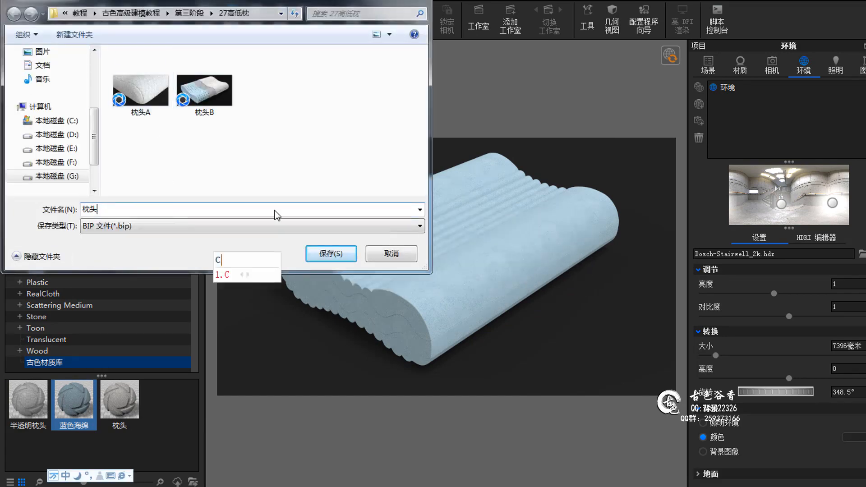
text(C)
click(331, 253)
Render the 内枕 still image and view the rendered picture 内枕.23 in the image viewer.
key(ctrl+p)
click(614, 419)
drag(432, 161, 394, 58)
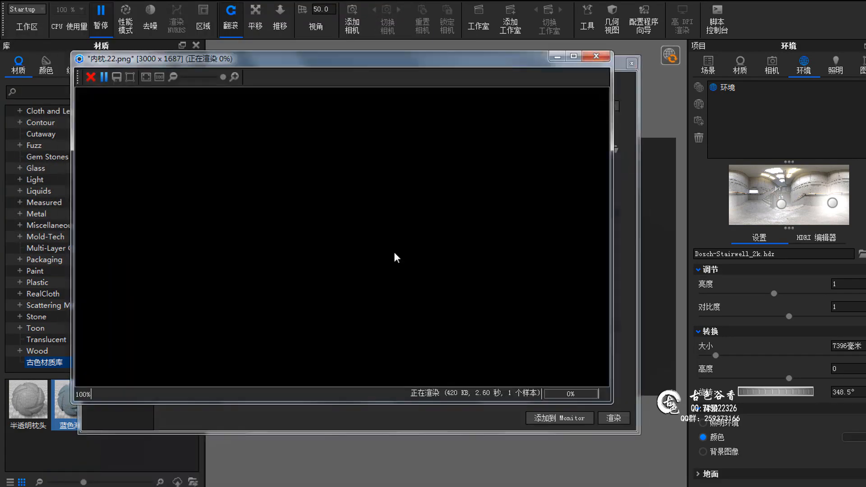
scroll(391, 188, up, 3)
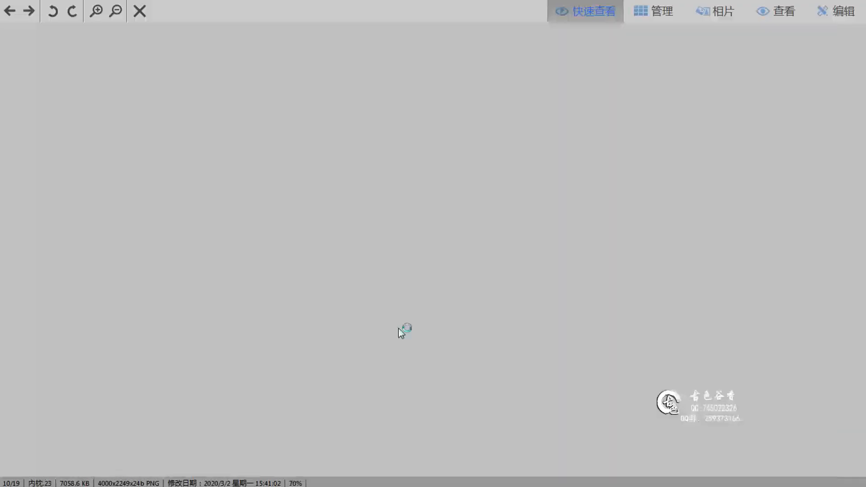
key(Escape)
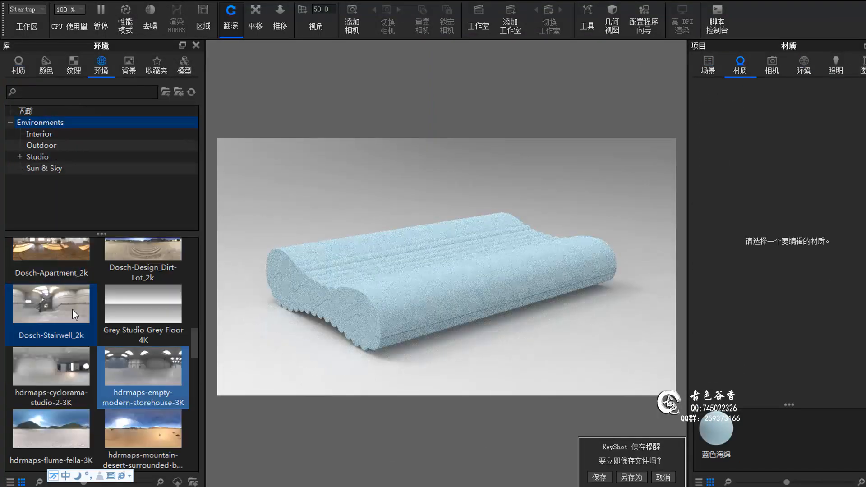
Apply the Dosch-Stairwell_2k environment to the second inner pillow scene and add an HDRI pin with radius 80, brightness 0.5 and falloff 1.
drag(51, 304, 460, 360)
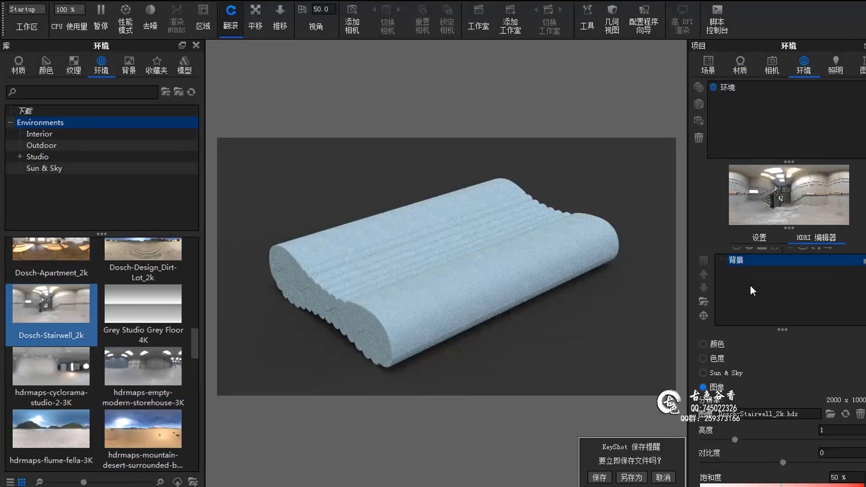
click(737, 256)
click(704, 327)
scroll(721, 380, down, 3)
drag(840, 401, 740, 402)
text(1)
key(Return)
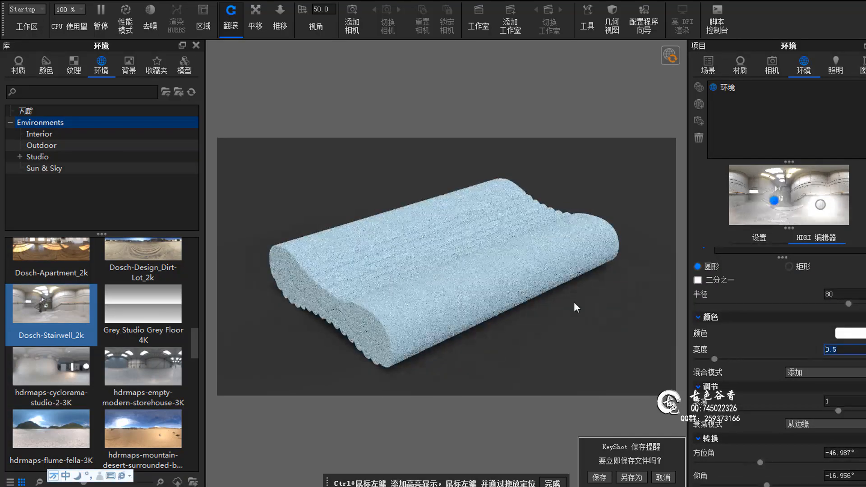
Reframe the pillow and render it as 内枕B into the 27高低枕 folder at 4000 pixels wide with the Clown pass.
click(709, 67)
drag(545, 326, 478, 287)
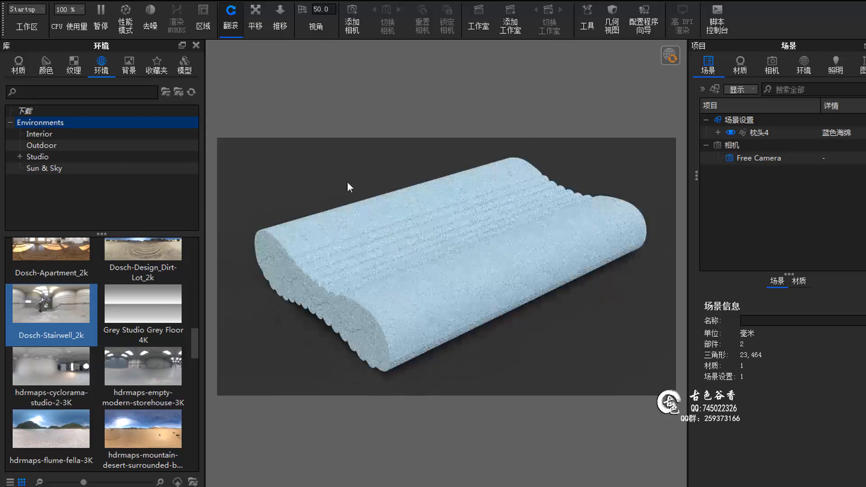
key(ctrl+p)
click(614, 149)
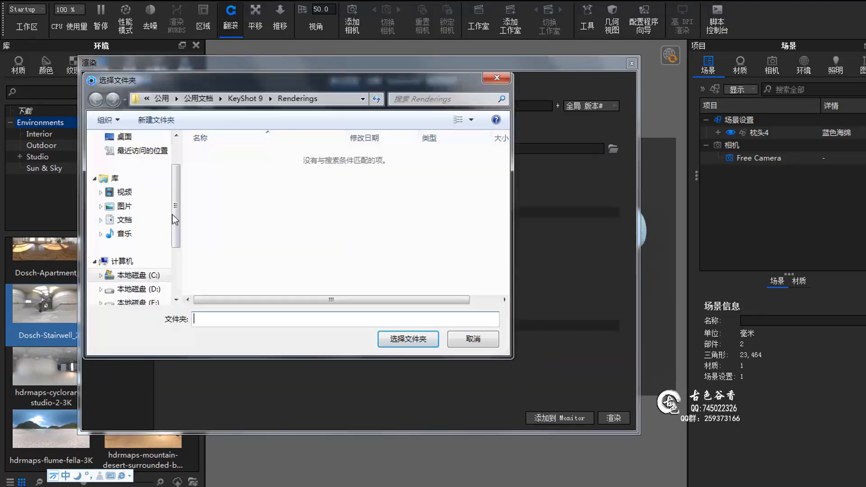
click(407, 339)
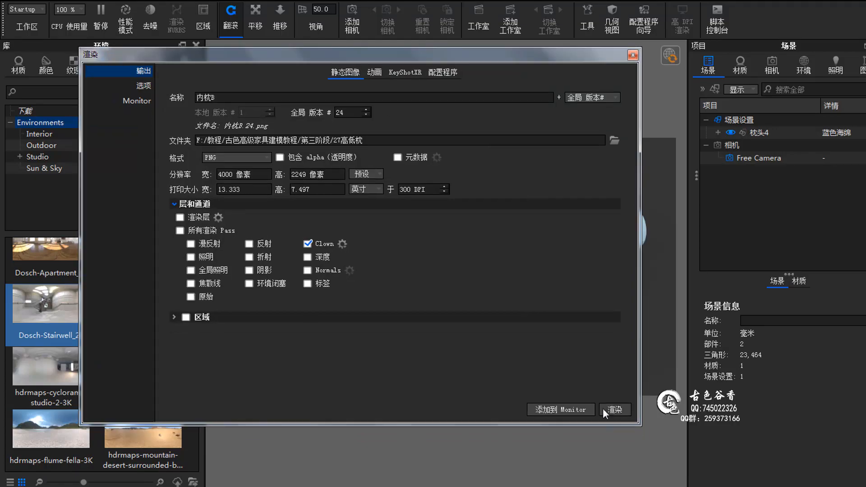
click(614, 418)
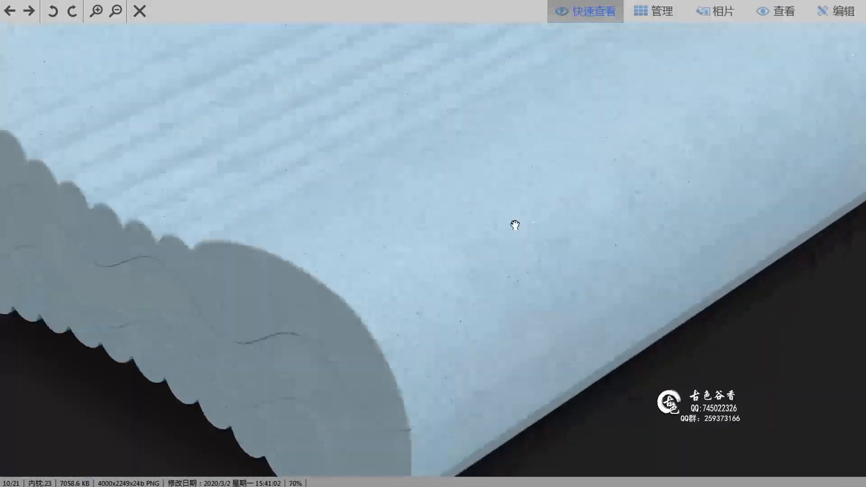